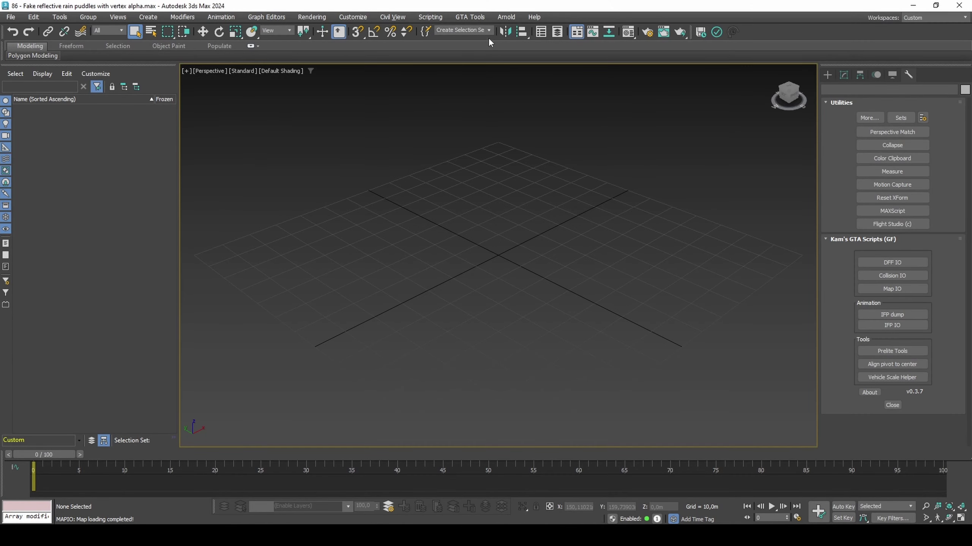
Open the GTA map import/export tool (MAP IO) and move its window lower, clear of the scene list header
click(481, 16)
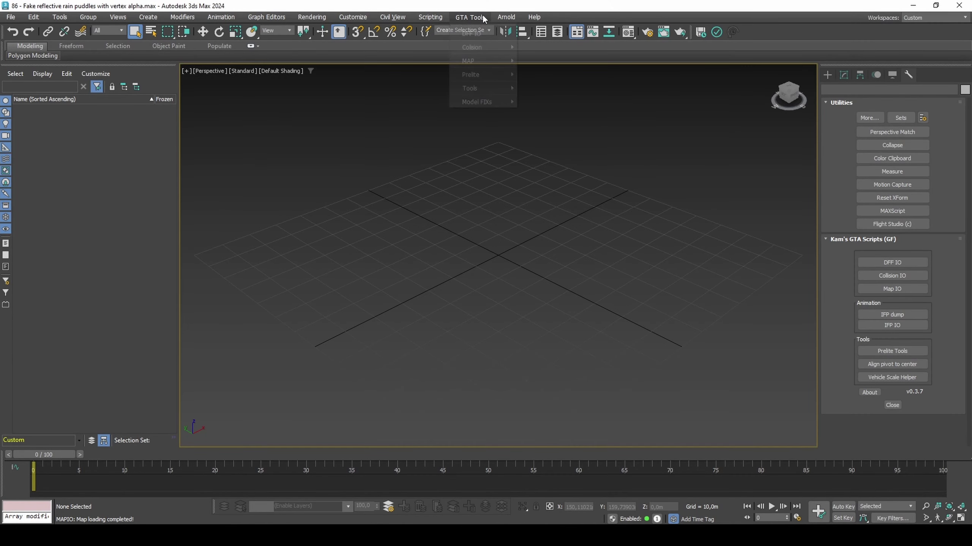
mouse_move(487, 63)
click(535, 61)
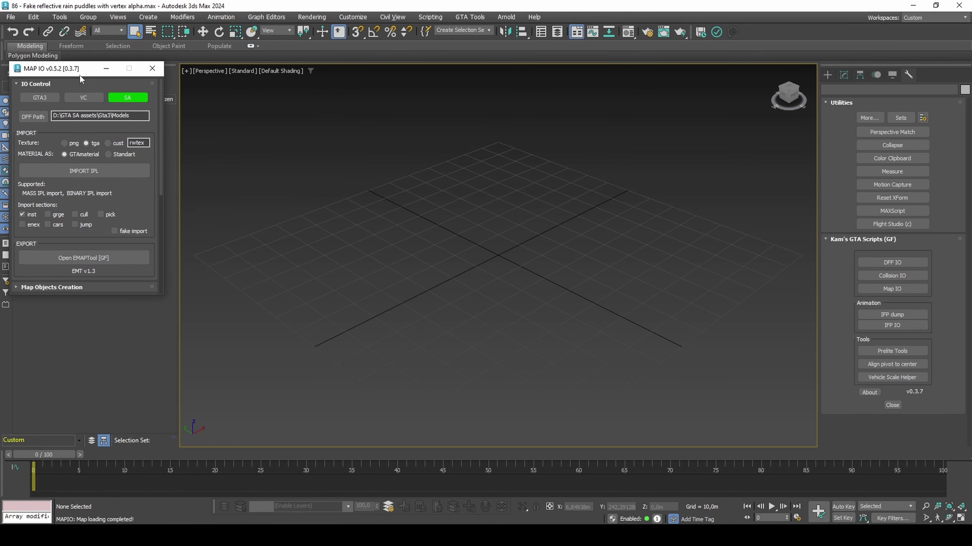
drag(79, 74, 104, 143)
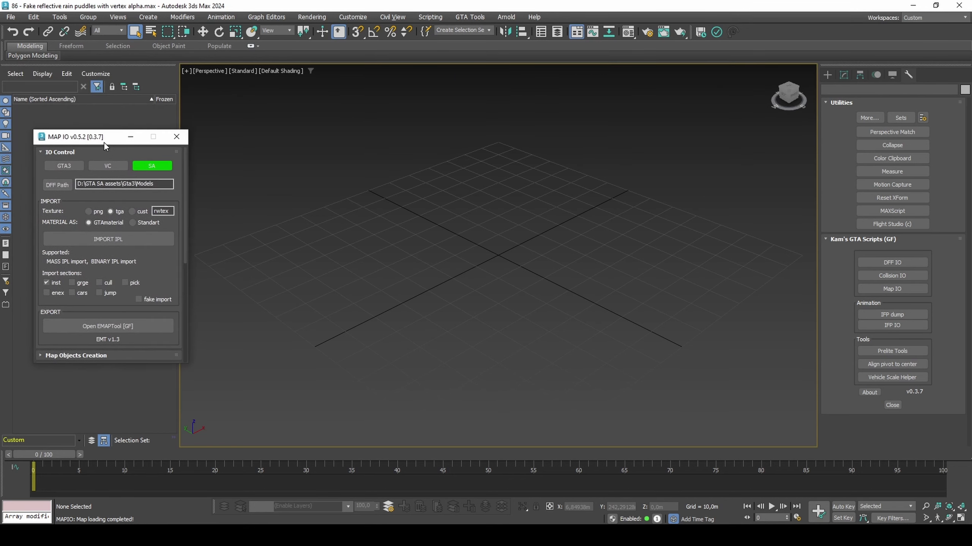
Import countryS.ipl from the "Readable (whole GTA SA maps directory)" folder inside IPL and IDE, and acknowledge the import summary
click(126, 238)
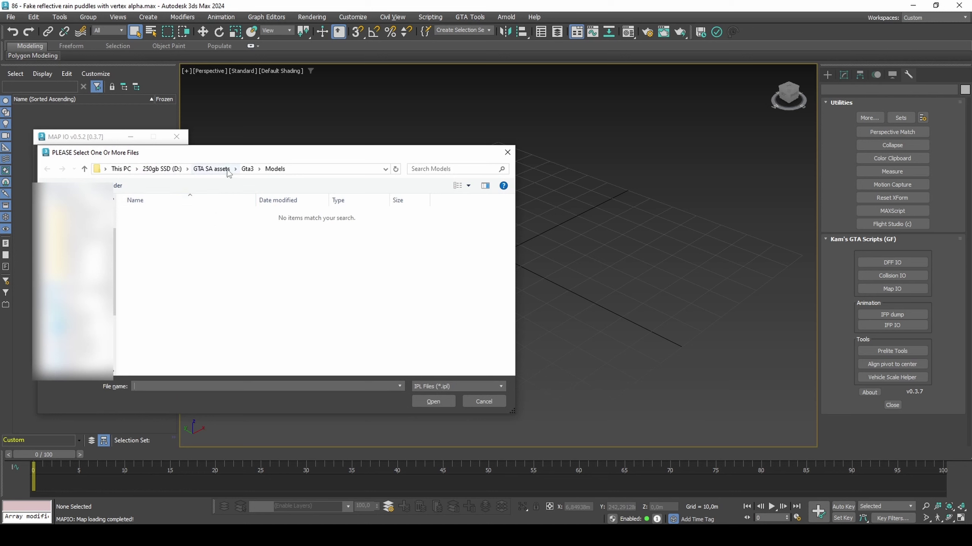
click(220, 170)
double_click(186, 258)
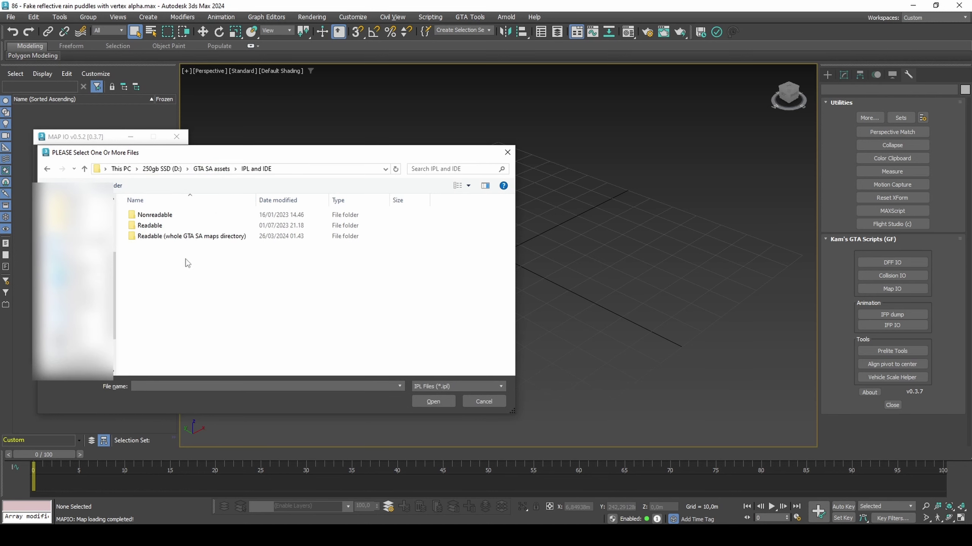
double_click(189, 236)
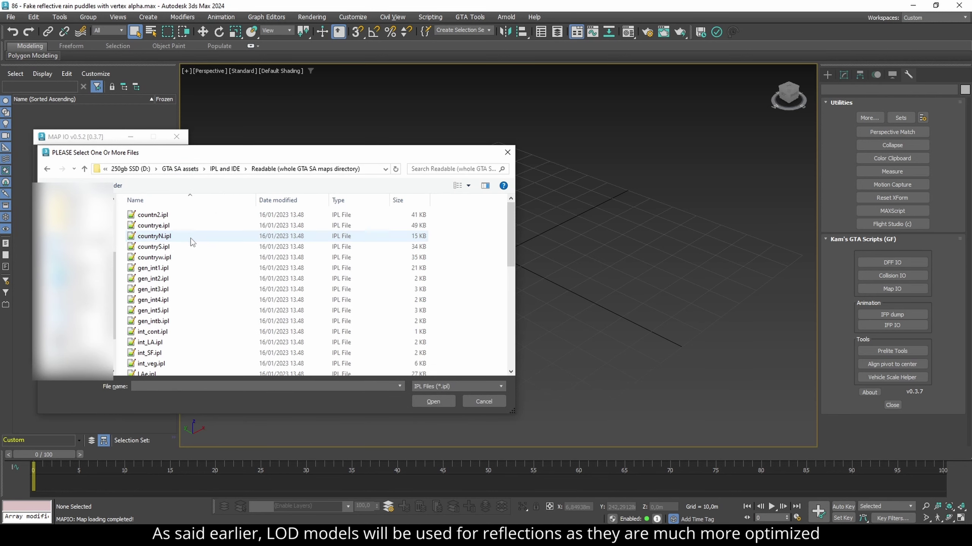
double_click(189, 244)
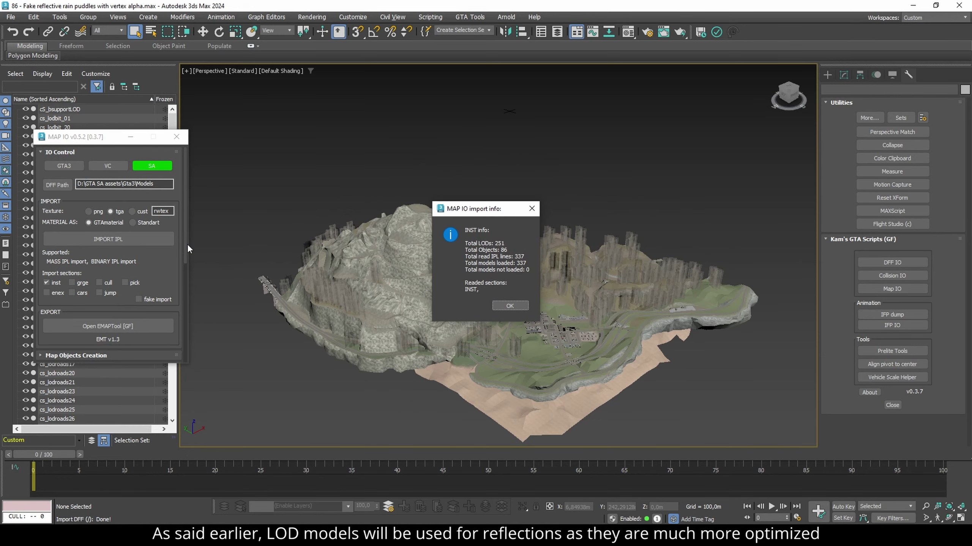
click(510, 305)
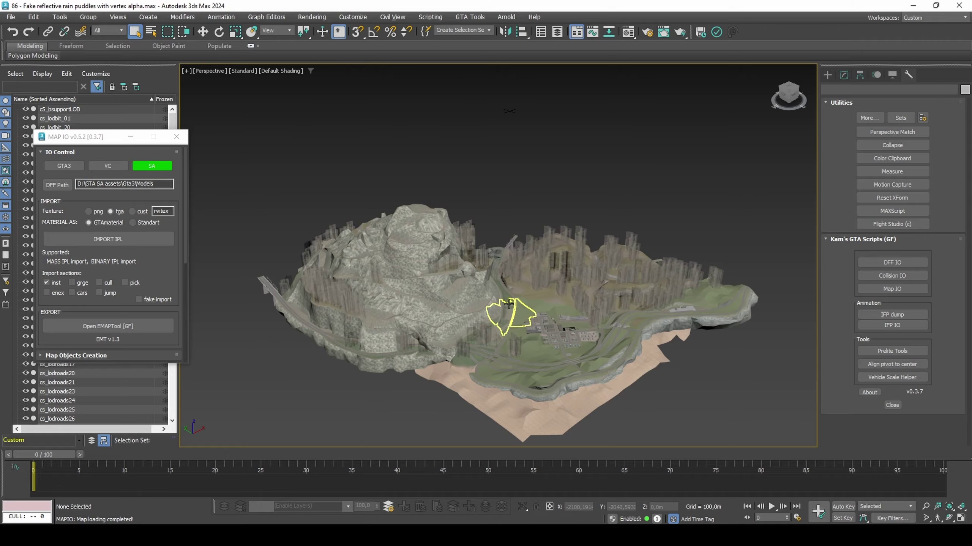
Fence-select the map pieces in and around the triangular junkyard beside the bridge, and delete every other object by inverting the selection
alt+middle_drag(509, 304, 428, 259)
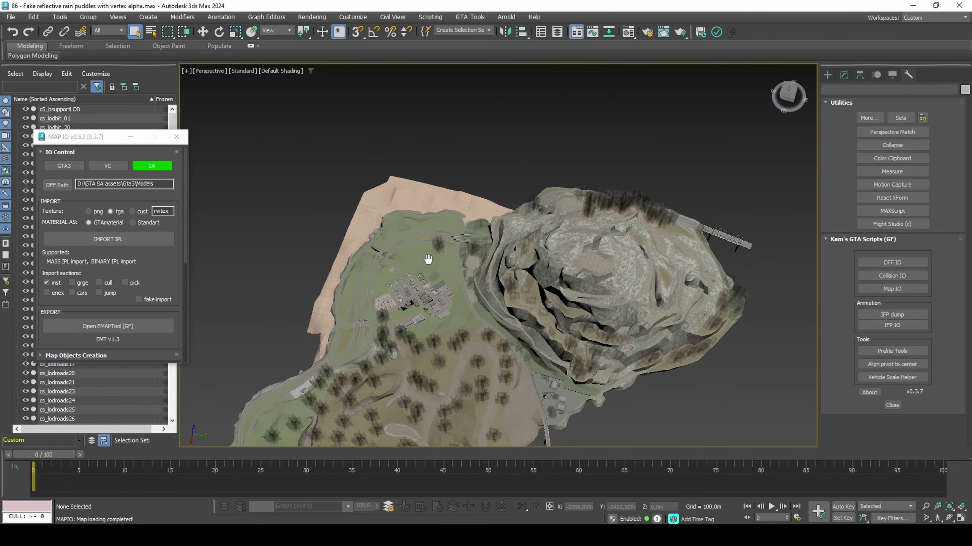
scroll(516, 274, up, 10)
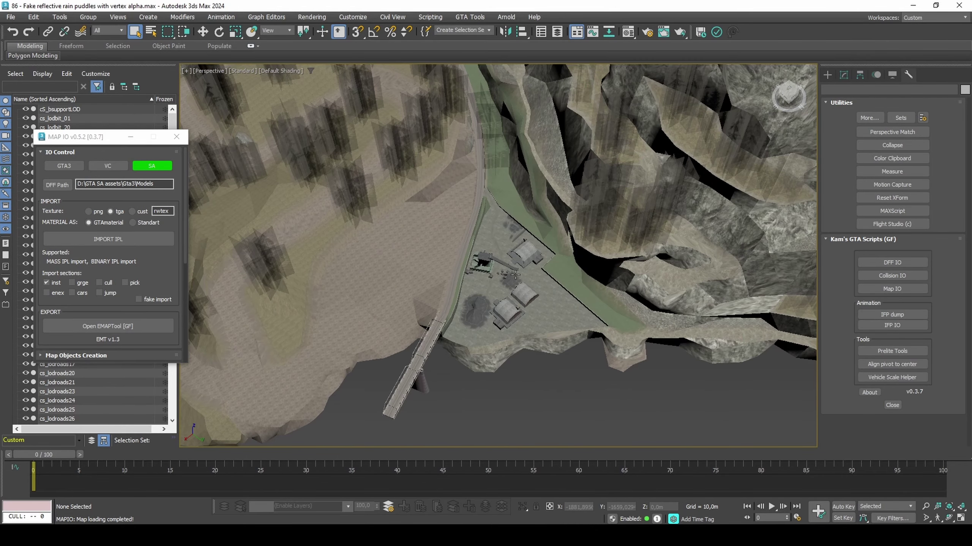
alt+middle_drag(515, 274, 482, 249)
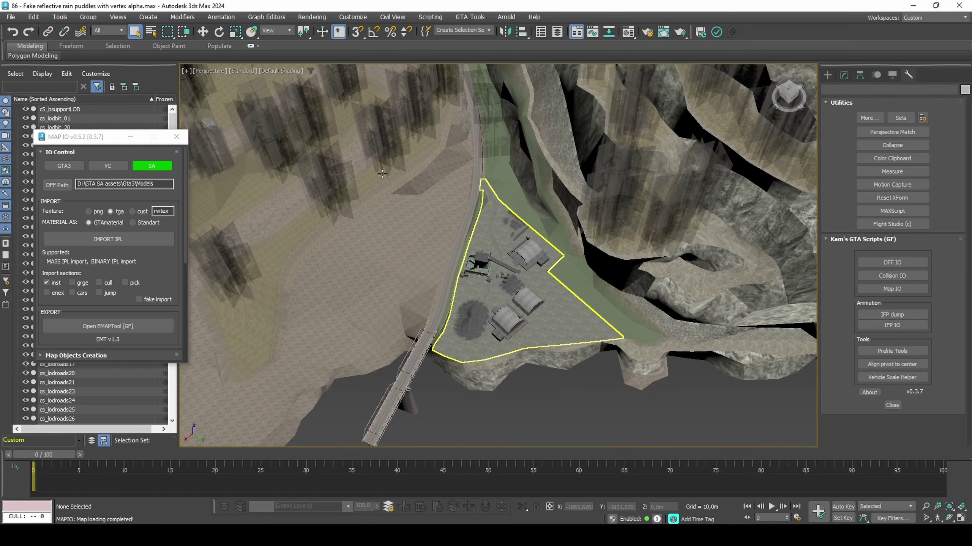
click(168, 33)
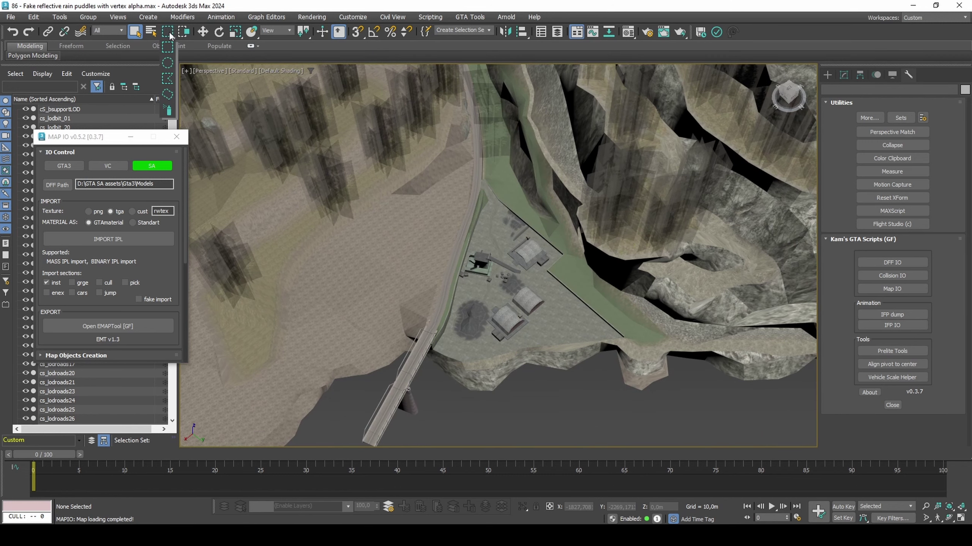
drag(171, 84, 168, 94)
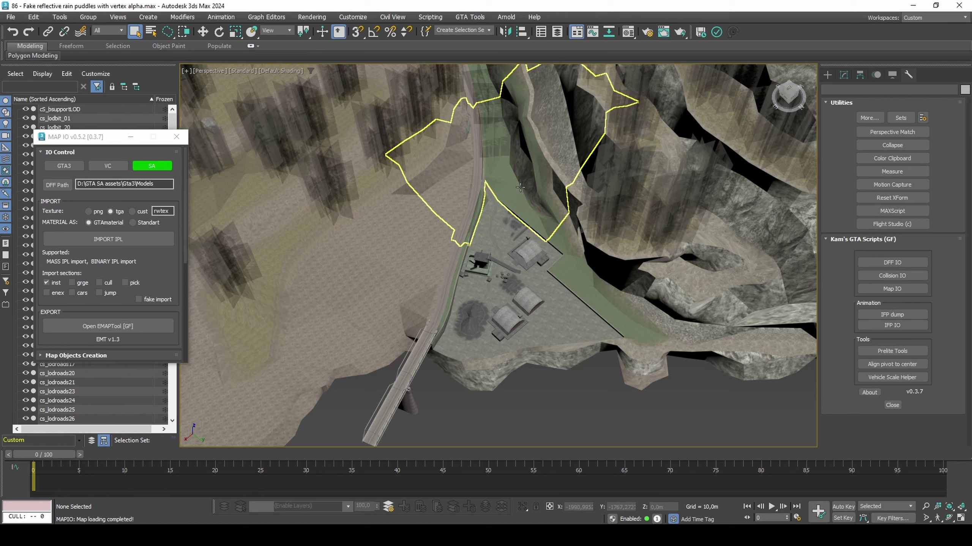
click(508, 183)
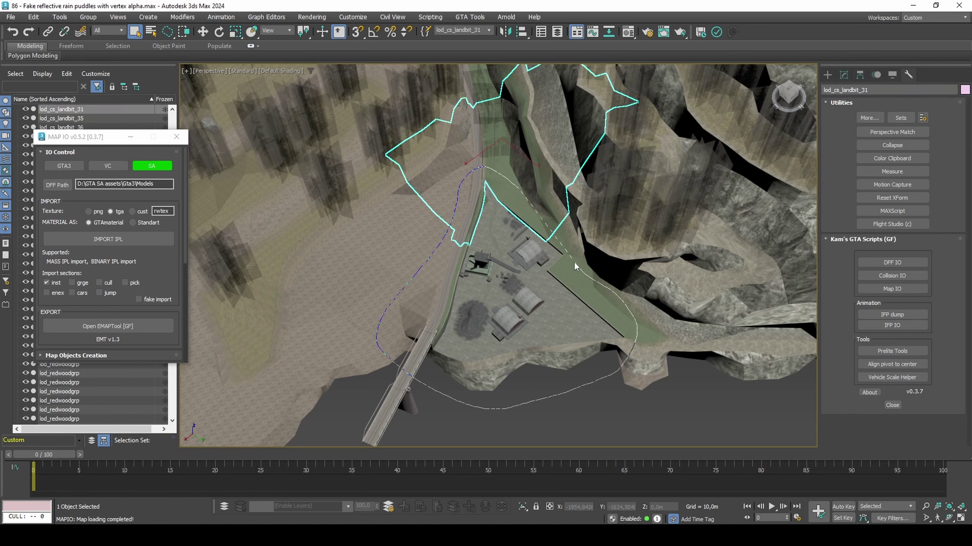
drag(573, 262, 563, 244)
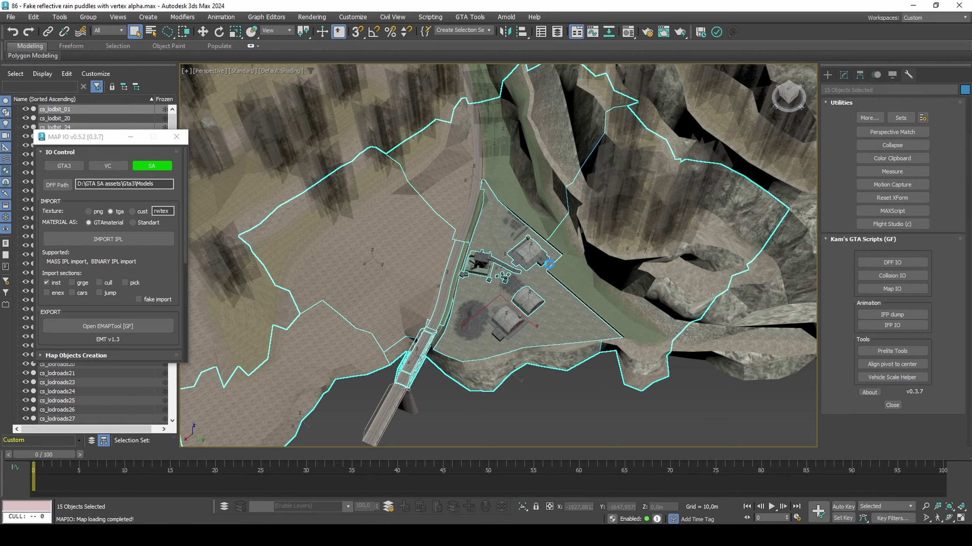
key(ctrl+i)
scroll(509, 322, down, 3)
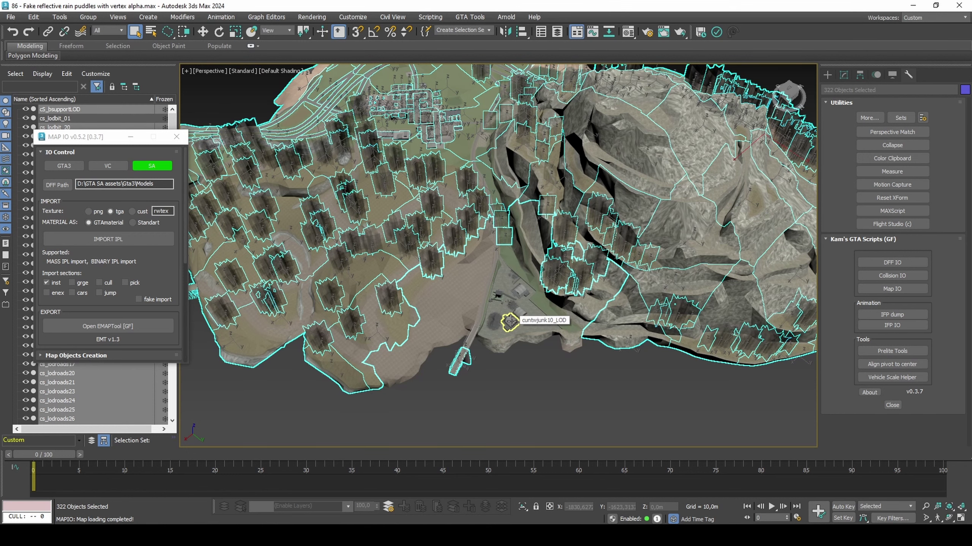
key(Delete)
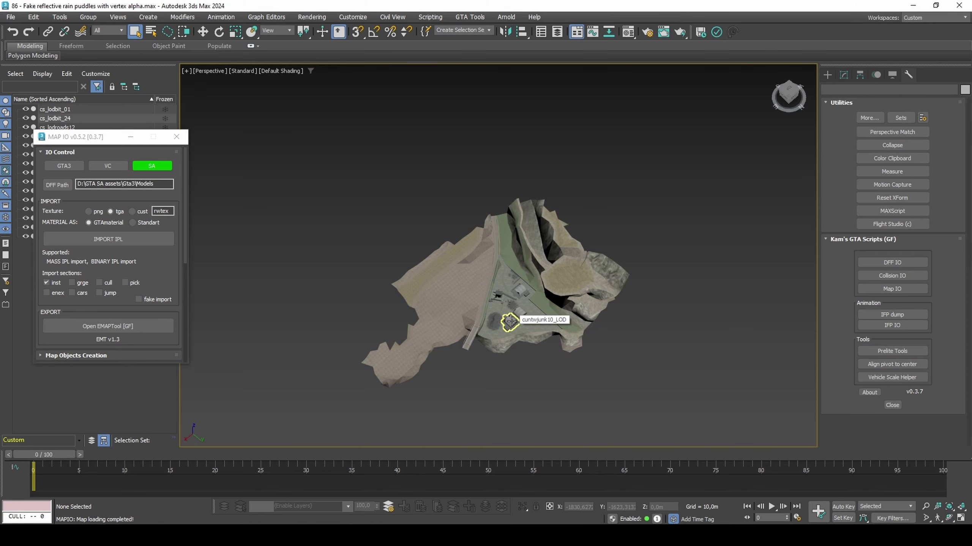
Delete the junkyard's ground piece cs_lodbit_01 beneath the buildings
scroll(509, 322, up, 5)
click(563, 385)
middle_drag(562, 385, 535, 347)
key(Delete)
scroll(656, 276, up, 2)
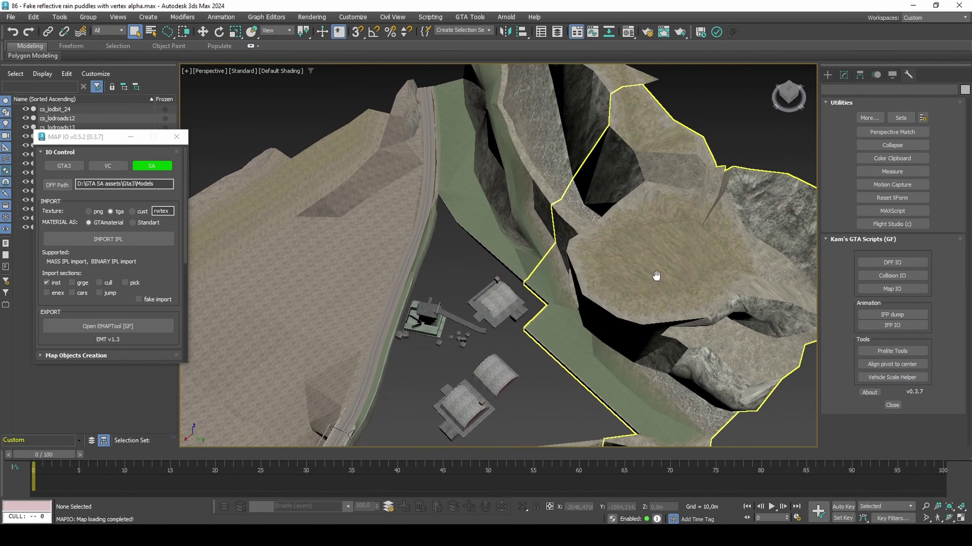
Move the MAP IO window off the object list and delete the outlying land piece LODcunts16 beyond the bridge
scroll(656, 276, down, 2)
drag(114, 137, 113, 295)
middle_drag(420, 287, 458, 258)
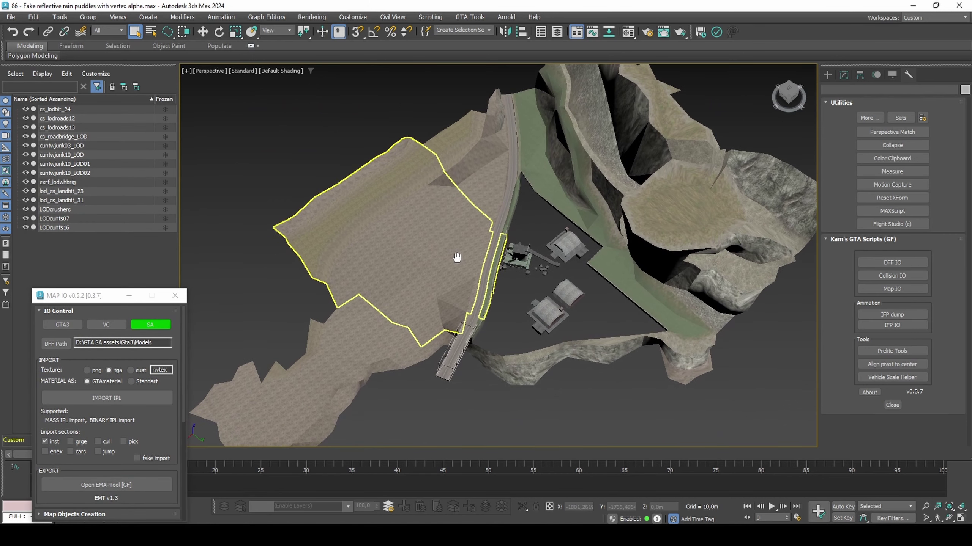
click(337, 342)
key(Delete)
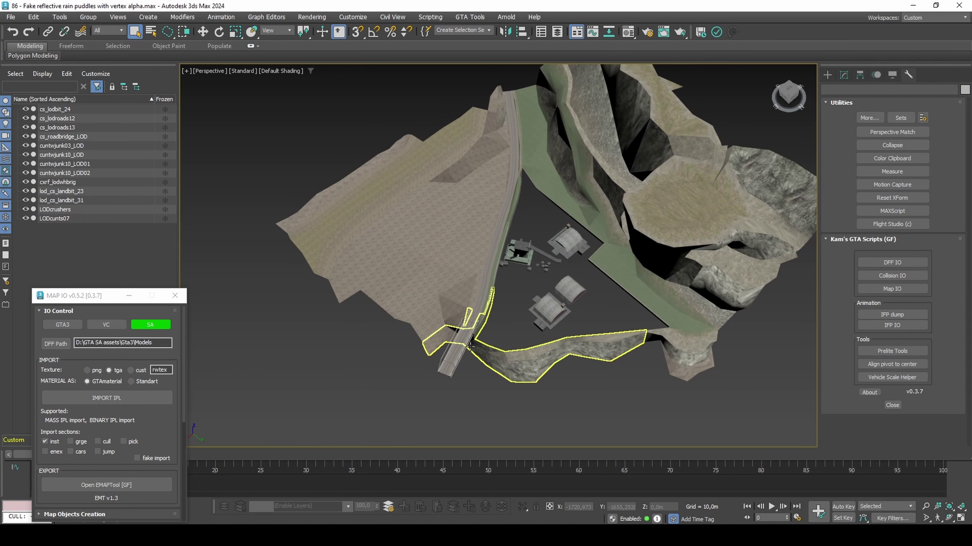
Delete both bridge objects, cxrf_lodwhbrig and cs_roadbridge_LOD
click(456, 345)
scroll(440, 378, up, 3)
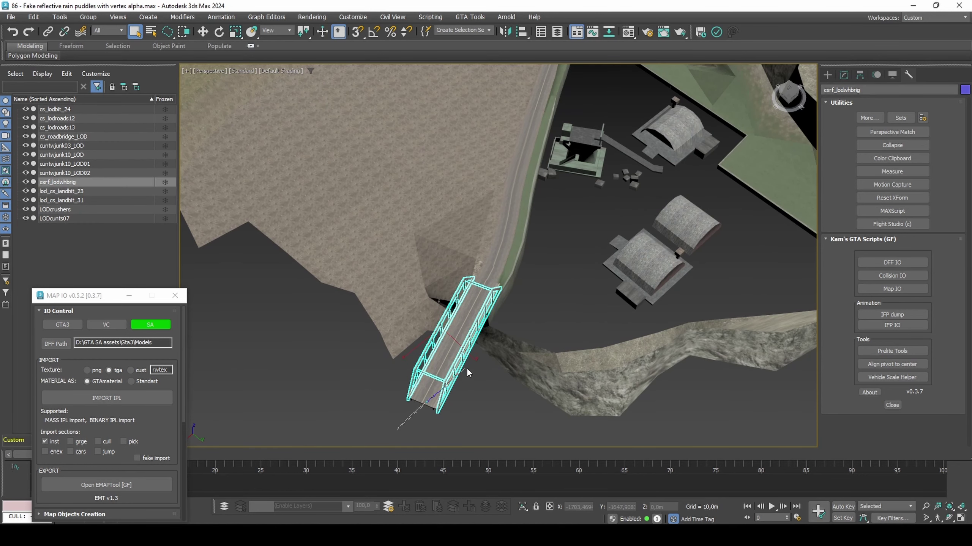
ctrl+click(405, 385)
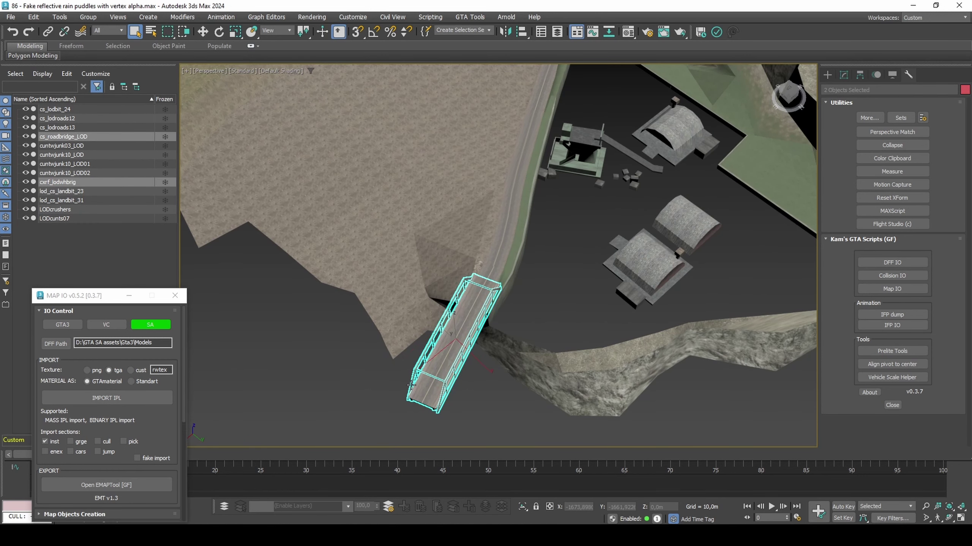
key(Delete)
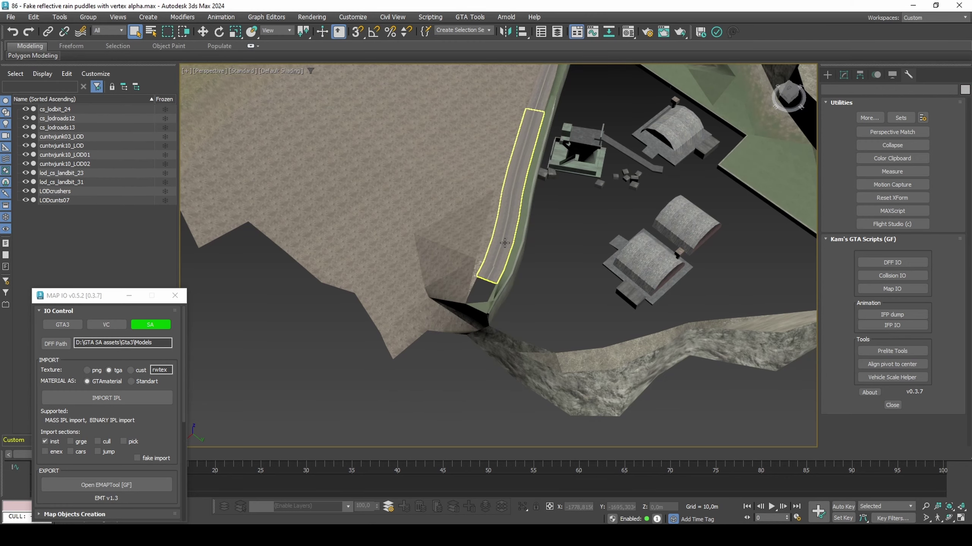
Delete the two road pieces beside the junkyard, cs_lodroads12 and cs_lodroads13
click(512, 199)
middle_drag(512, 199, 447, 336)
ctrl+click(476, 236)
scroll(476, 236, down, 3)
mouse_move(464, 274)
middle_down()
mouse_move(456, 308)
mouse_move(451, 282)
mouse_move(466, 249)
mouse_move(461, 268)
mouse_move(366, 305)
middle_up()
key(Delete)
Turn on edged faces in the viewport and inspect the remaining landscape LOD meshes around the junkyard
key(F4)
click(461, 268)
click(444, 277)
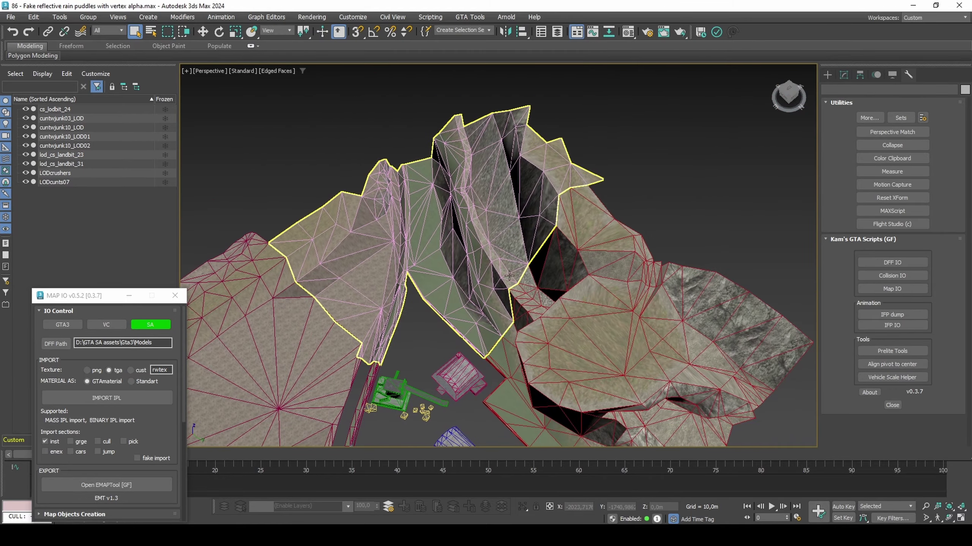
click(593, 309)
middle_drag(593, 310, 674, 89)
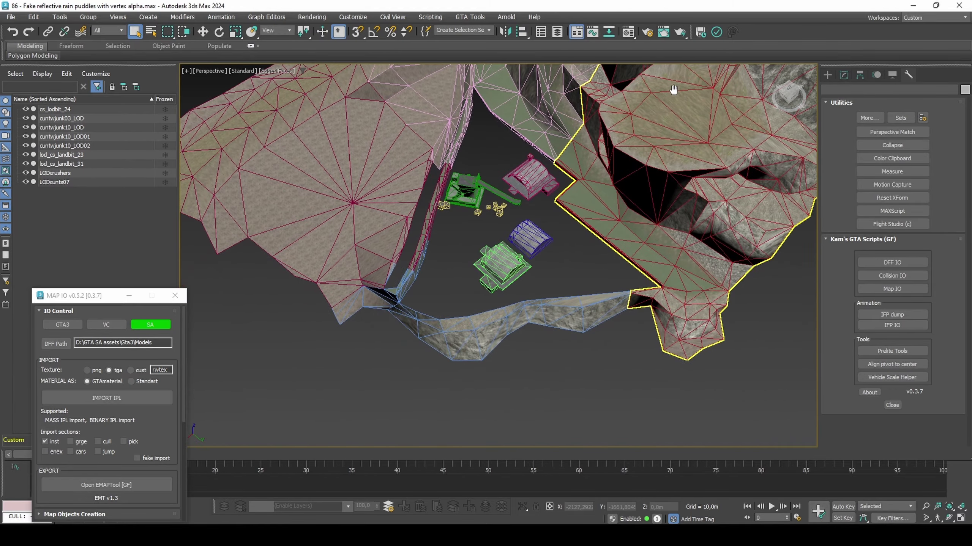
click(578, 308)
mouse_move(578, 308)
middle_down()
mouse_move(561, 450)
mouse_move(556, 361)
mouse_move(570, 325)
middle_up()
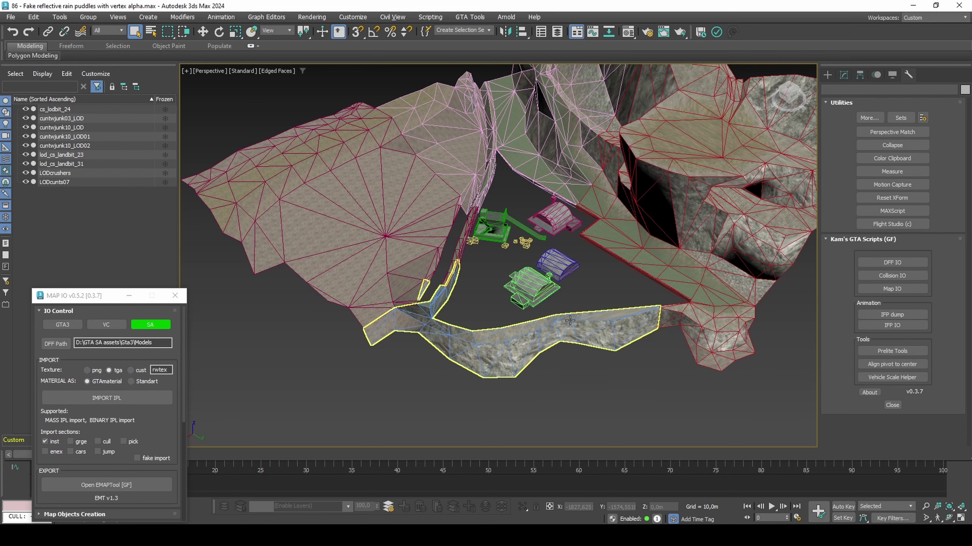
Freeze all remaining LOD objects through their object properties
key(ctrl+a)
right_click(558, 248)
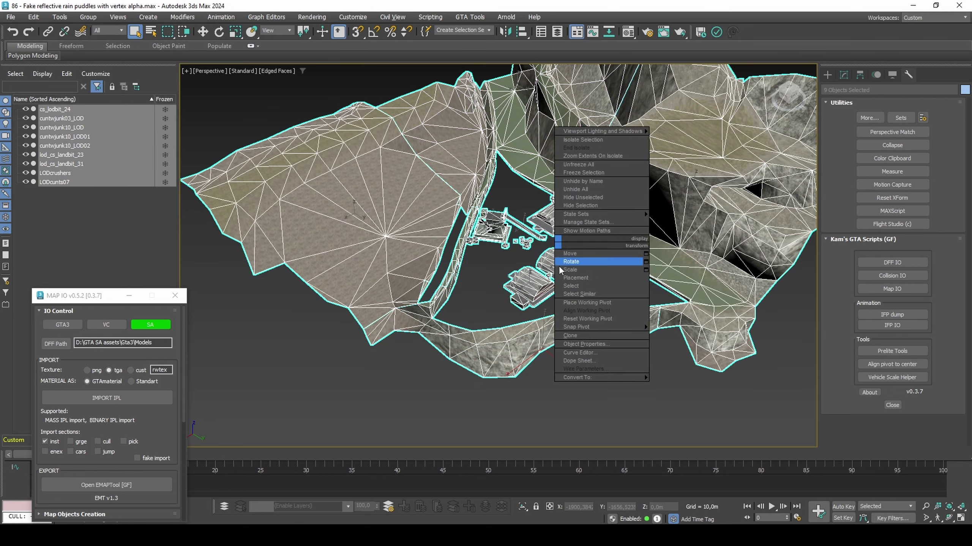
click(570, 341)
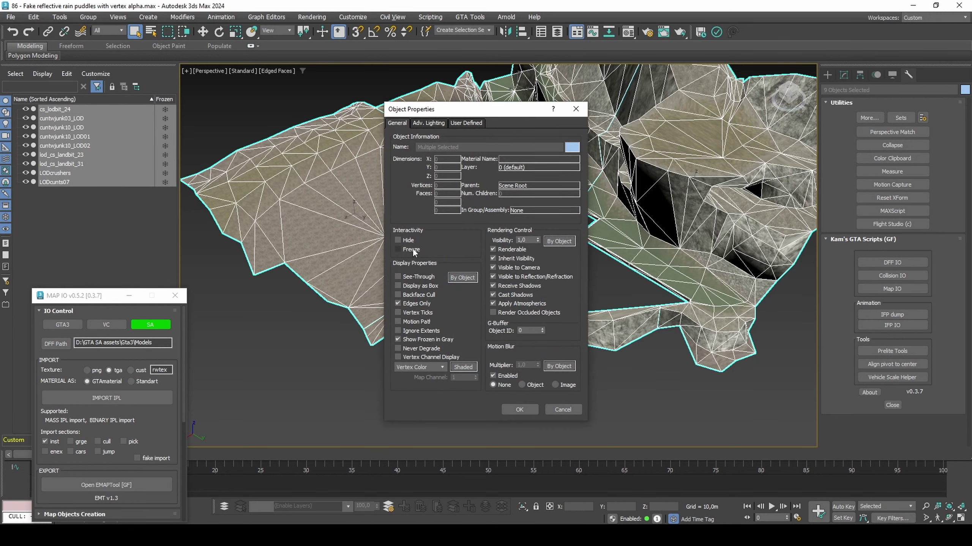
click(512, 411)
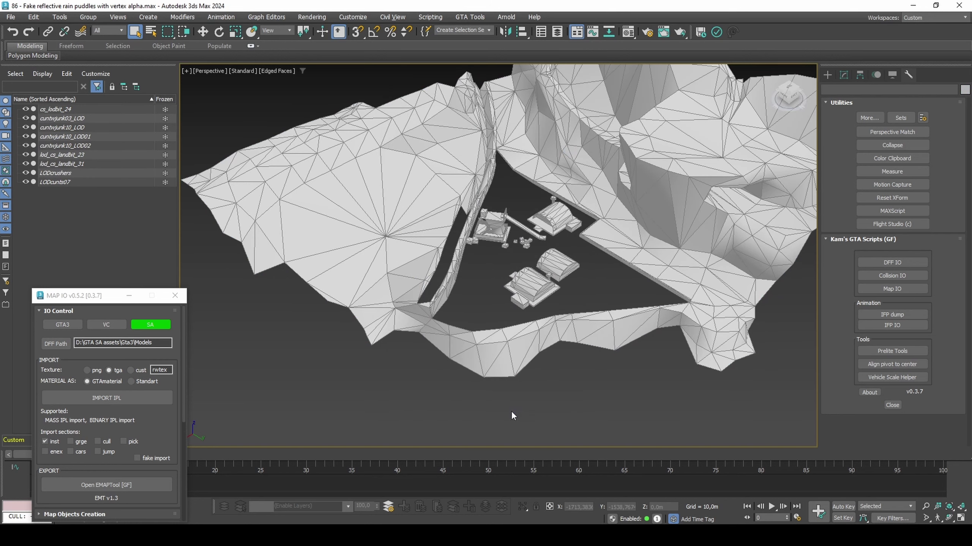
Import the binary map file countrys_stream4.ipl from the Nonreadable\Gta3 folder, supplying gta.dat for the object definitions
click(156, 397)
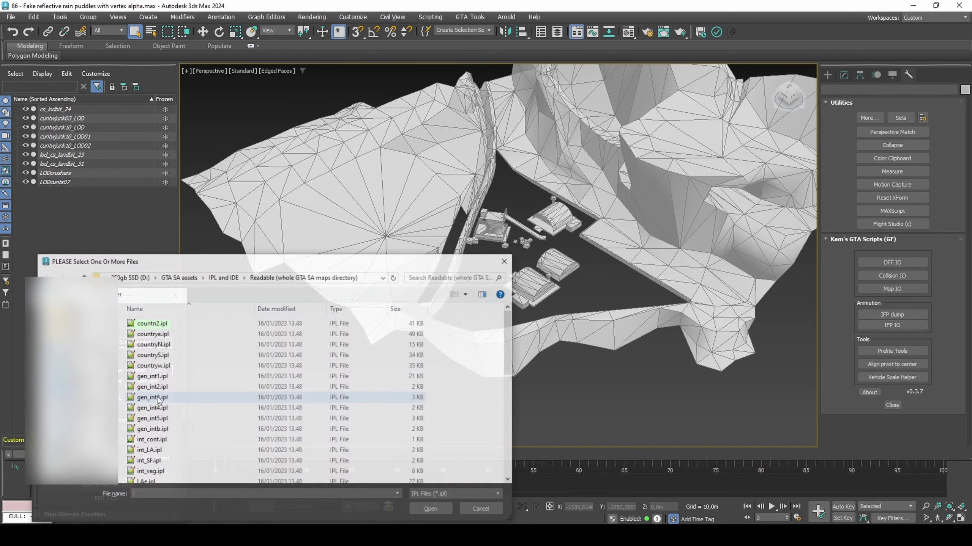
click(226, 278)
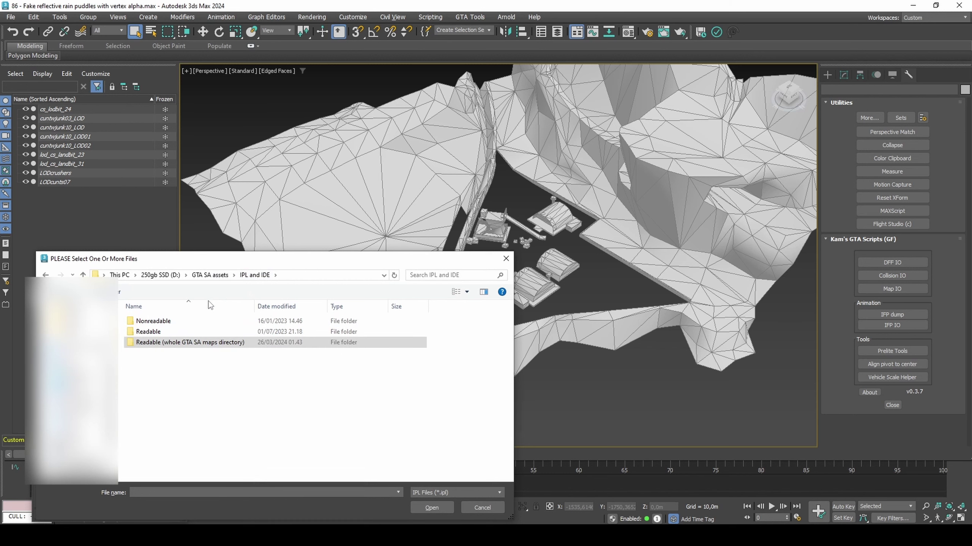
double_click(197, 319)
double_click(198, 319)
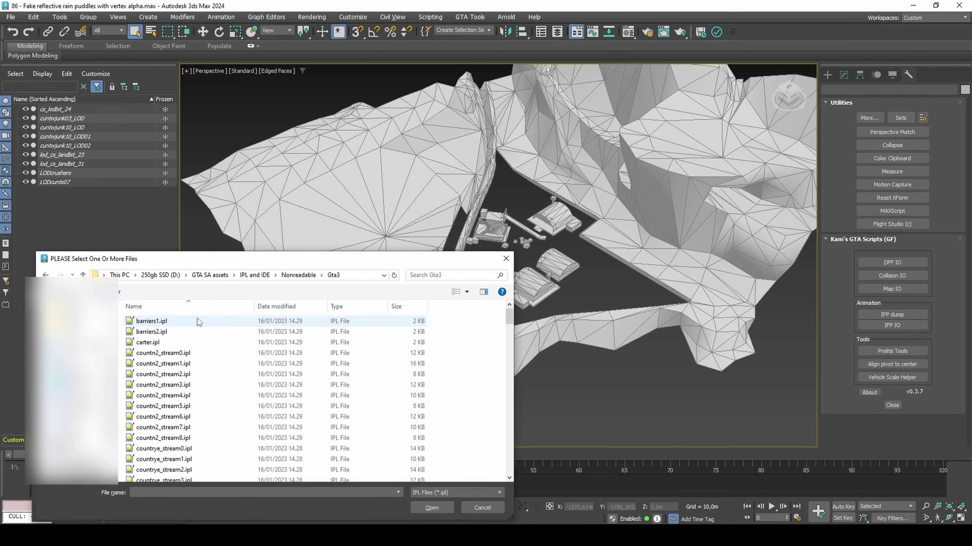
scroll(204, 384, down, 7)
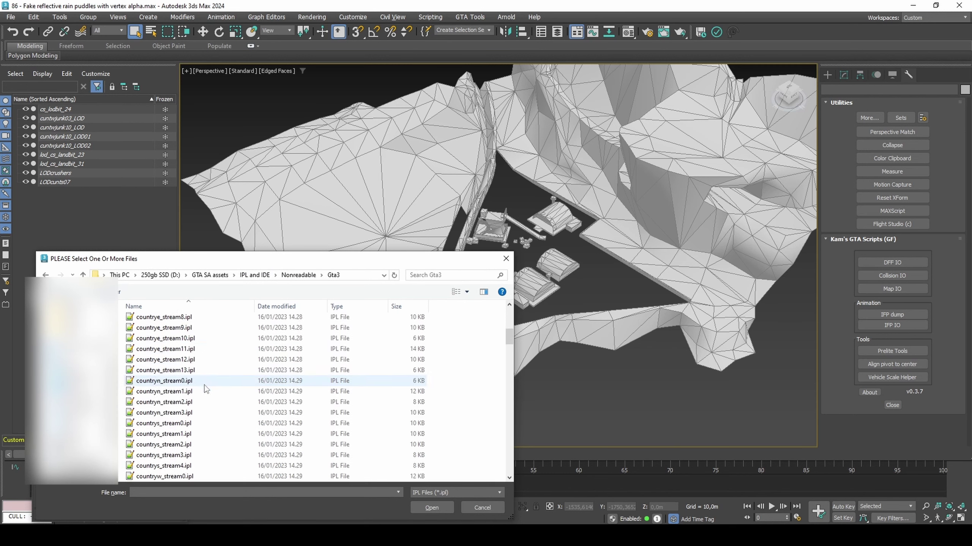
scroll(205, 385, down, 1)
click(194, 434)
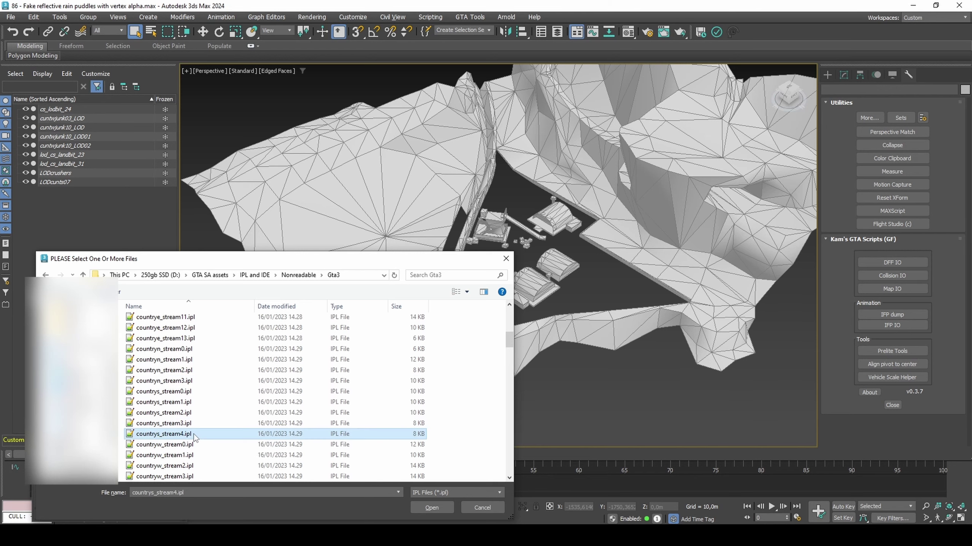
double_click(194, 434)
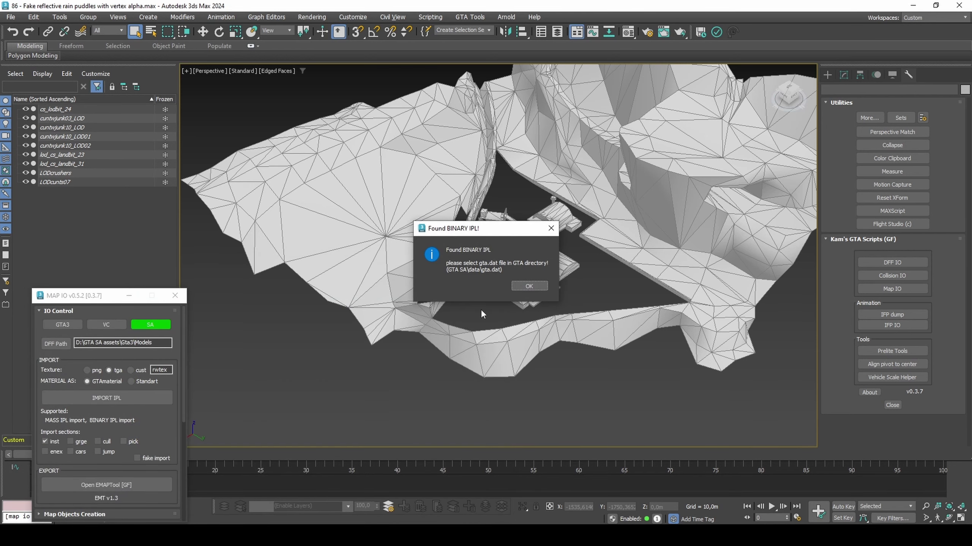
click(523, 287)
double_click(166, 129)
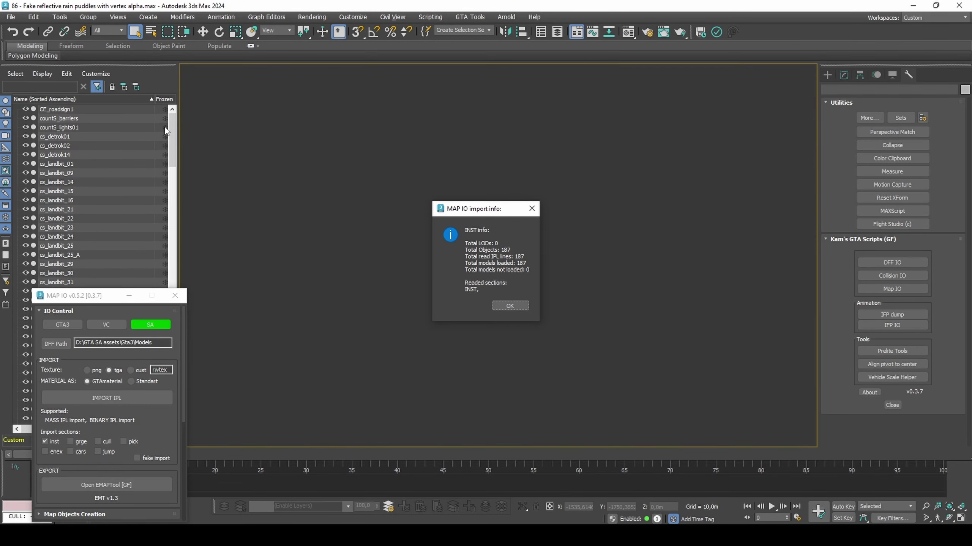
click(509, 305)
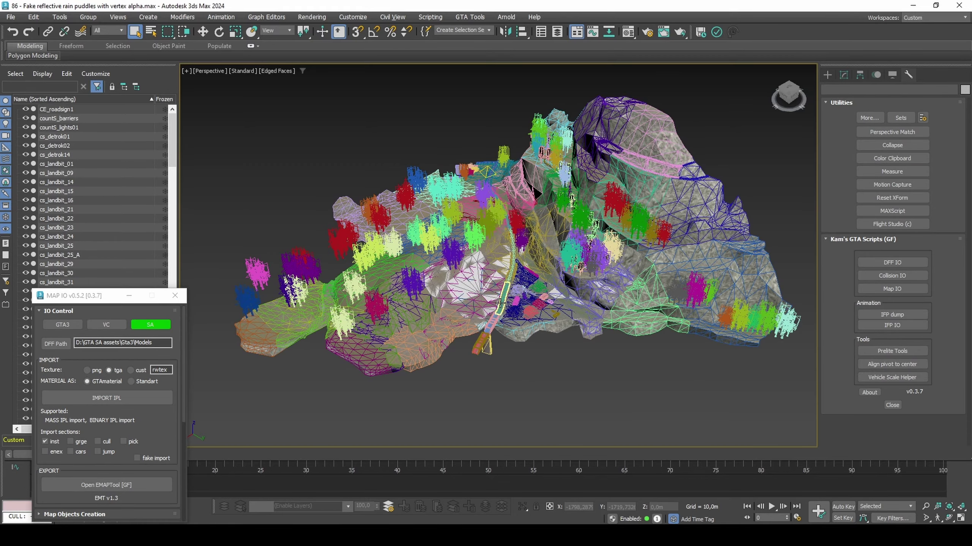
Lasso the junkyard and its immediate surroundings, invert the selection, and delete all the other imported map objects
click(557, 306)
alt+middle_drag(557, 307, 540, 282)
scroll(534, 319, up, 10)
scroll(539, 282, down, 8)
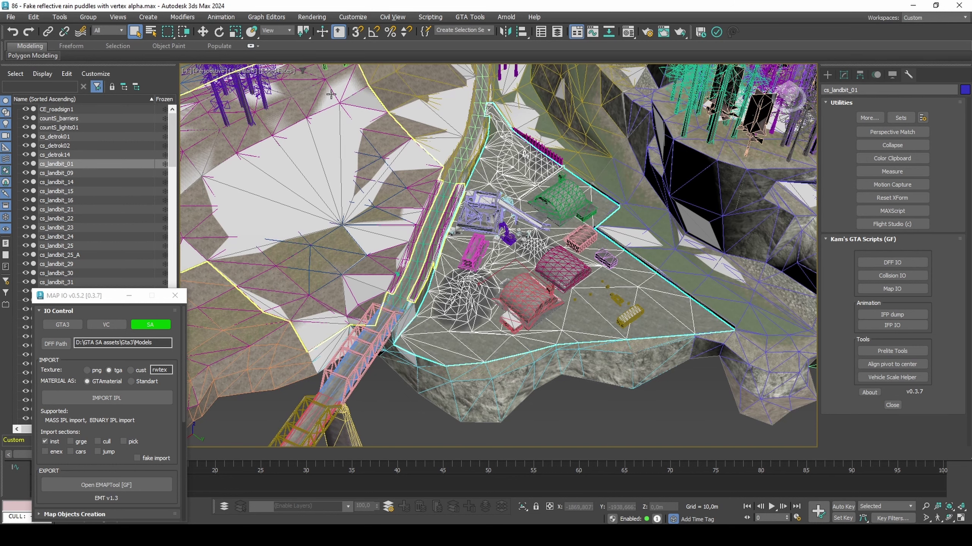
drag(171, 35, 168, 48)
middle_drag(480, 238, 482, 259)
scroll(480, 252, down, 3)
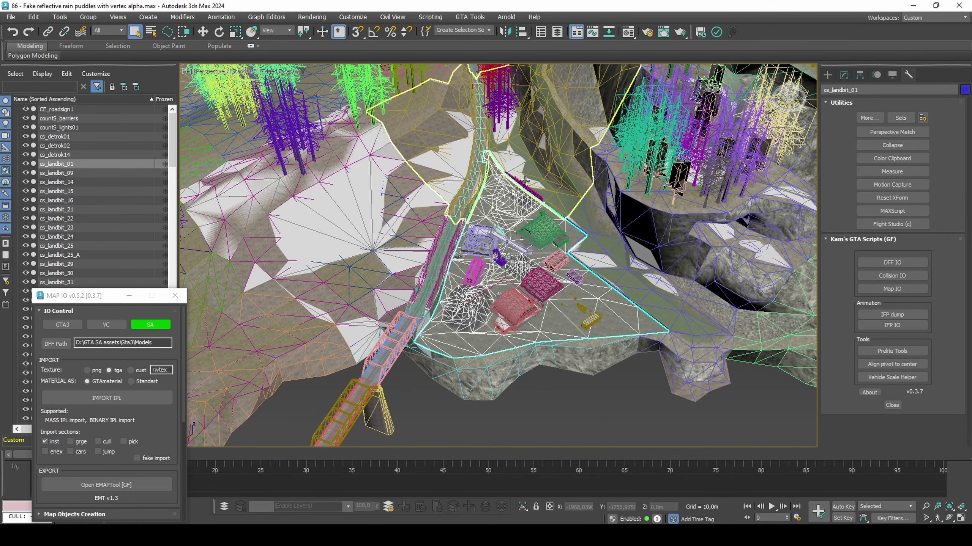
click(534, 180)
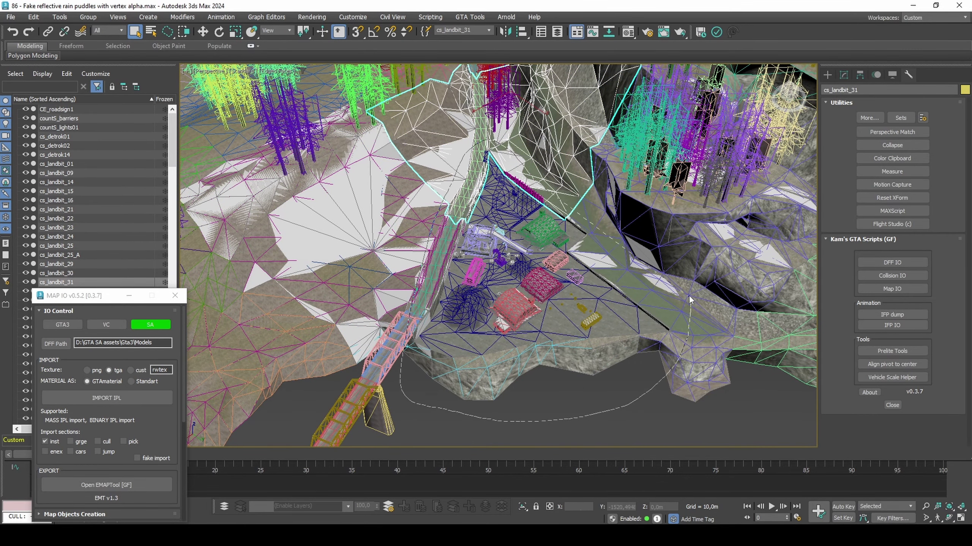
drag(572, 205, 573, 205)
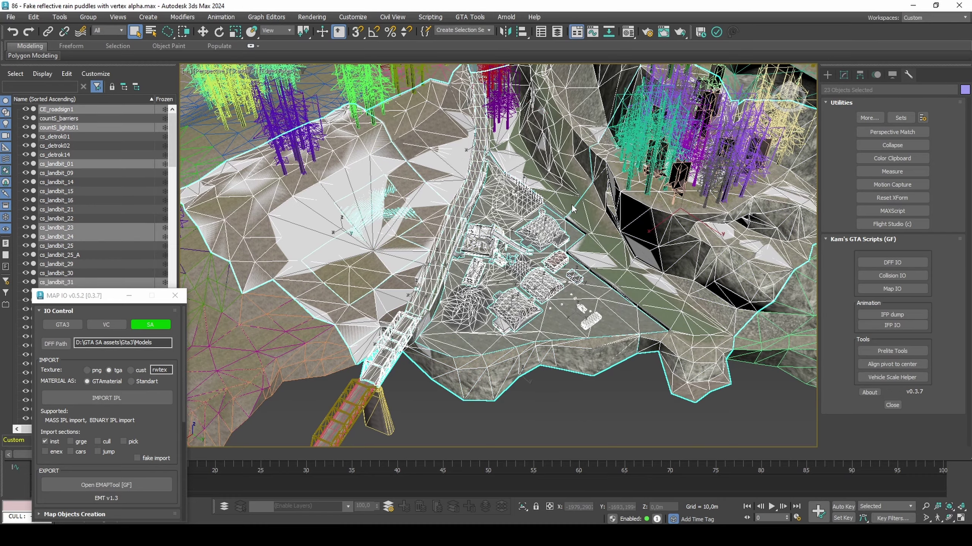
key(ctrl+i)
scroll(488, 253, down, 5)
middle_drag(485, 251, 466, 316)
key(Delete)
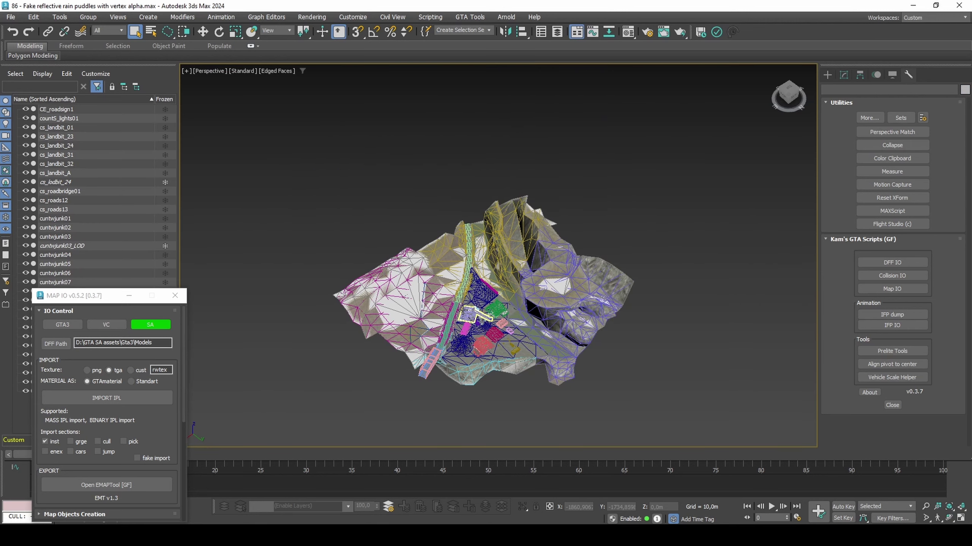
Delete the five textured landscape pieces around the junkyard: cs_landbit_23, cs_landbit_24, cs_landbit_31, cs_landbit_32 and cs_landbit_A
scroll(474, 347, up, 4)
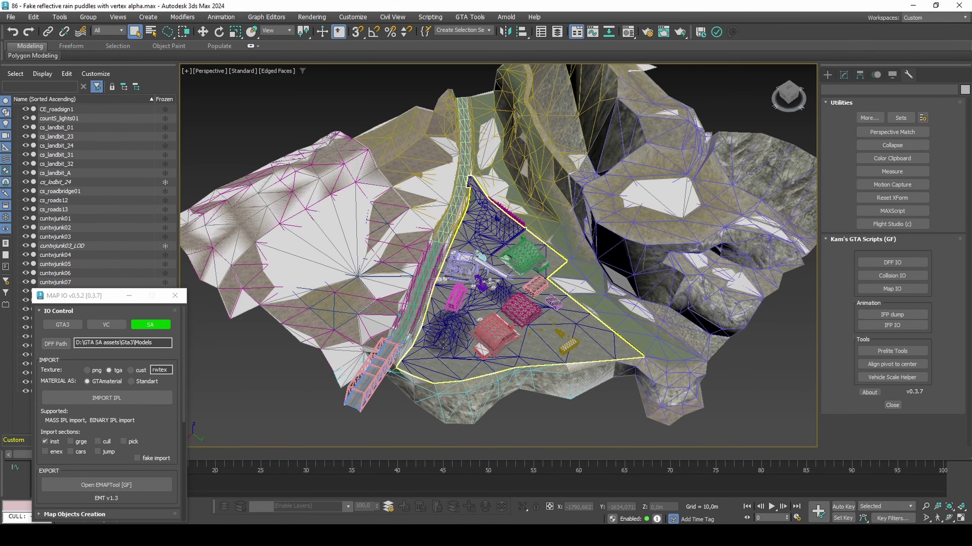
middle_drag(436, 342, 459, 340)
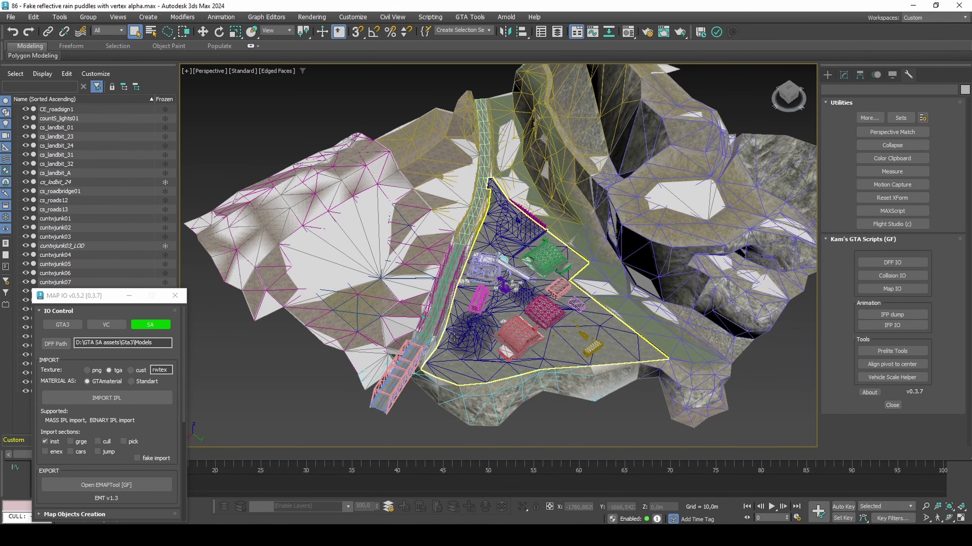
click(394, 277)
ctrl+click(328, 246)
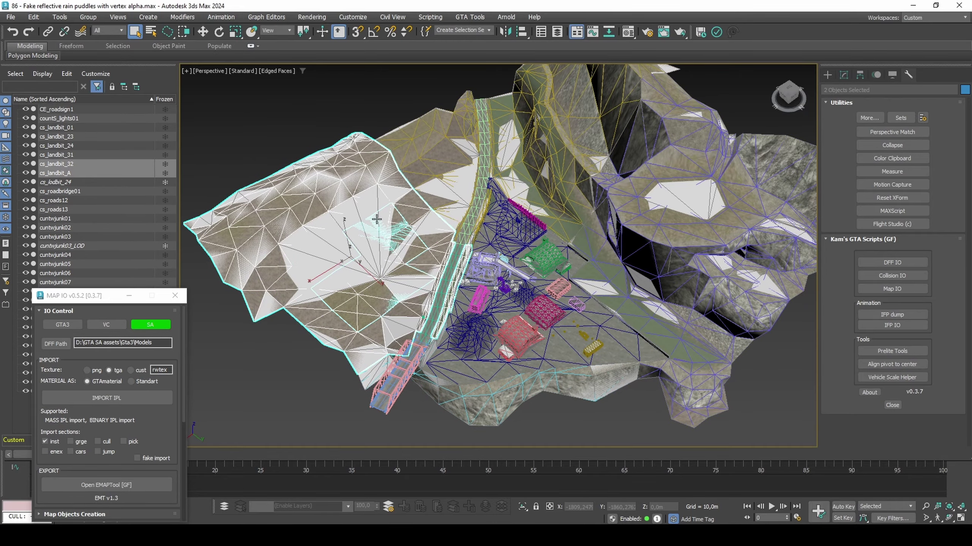
ctrl+click(432, 168)
ctrl+click(617, 179)
mouse_move(627, 241)
middle_down()
mouse_move(638, 232)
mouse_move(626, 246)
middle_up()
ctrl+click(608, 374)
alt+middle_drag(608, 374, 601, 362)
key(Delete)
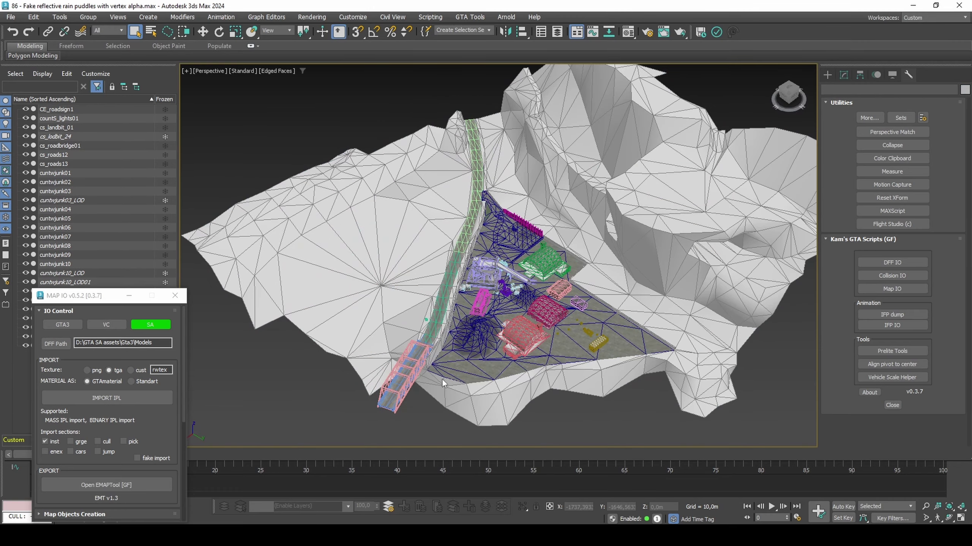
Delete the textured bridge objects cxrf_whitebrig and cs_roadbridge01 together with the road pieces cs_roads12 and cs_roads13
click(412, 384)
alt+middle_drag(412, 383, 409, 413)
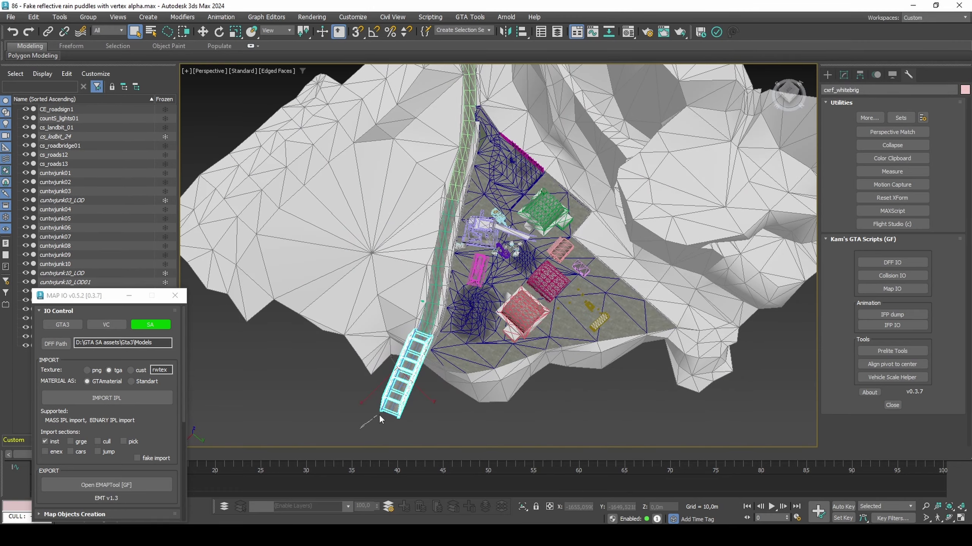
ctrl+click(415, 390)
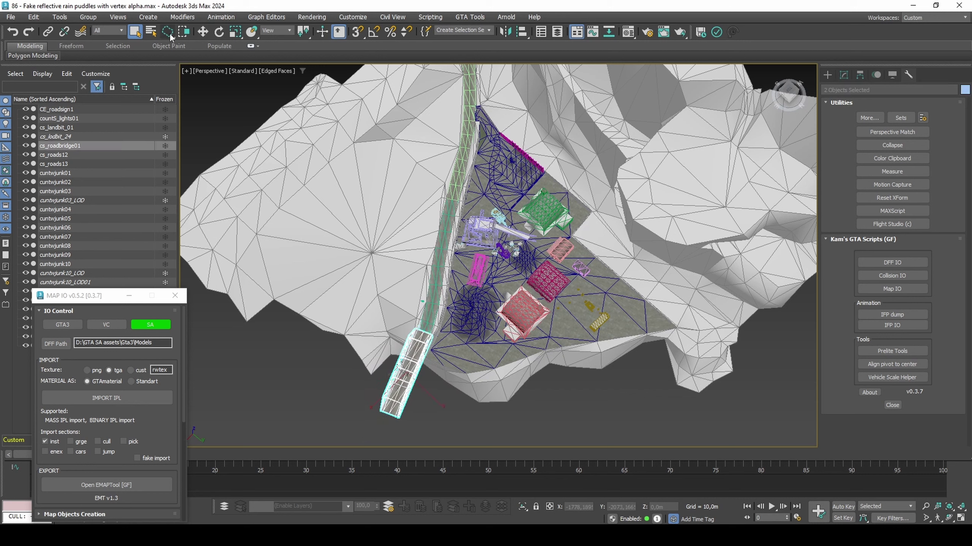
drag(169, 33, 167, 33)
ctrl+click(425, 313)
ctrl+click(449, 219)
alt+middle_drag(454, 214, 463, 248)
key(Delete)
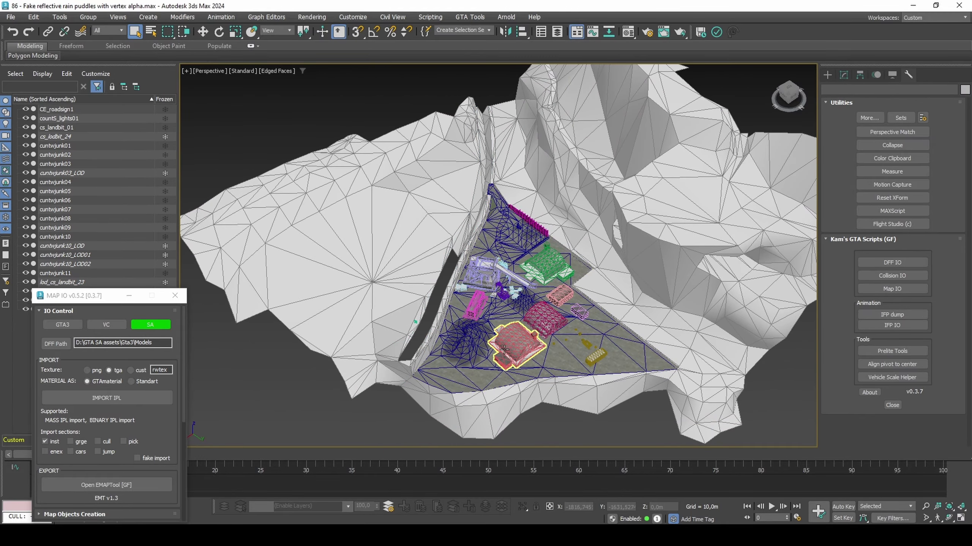
Delete the leftover road sign CE_roadsign1 beside the removed road
scroll(408, 313, up, 8)
click(406, 318)
key(Delete)
scroll(374, 324, down, 12)
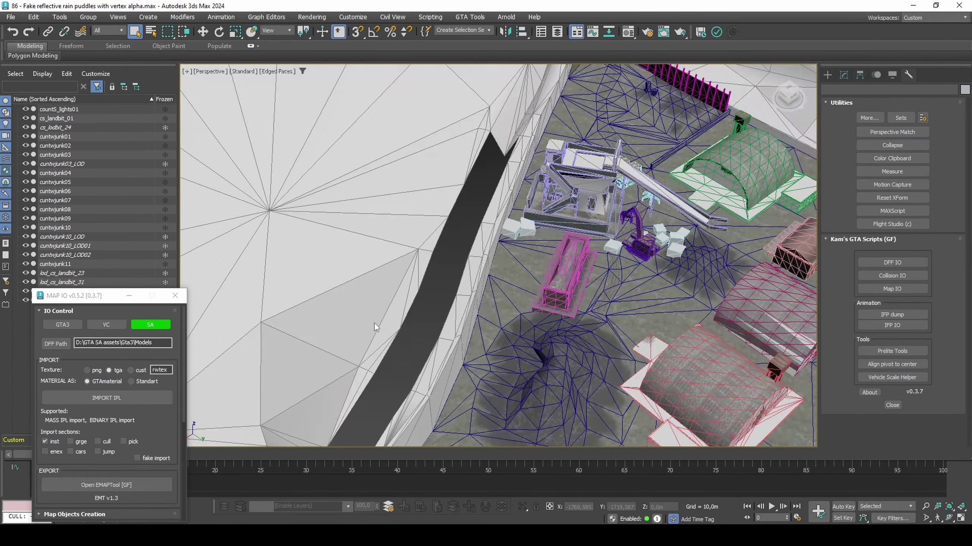
Delete the detailed junkyard hangars, crusher and scrap blocks that have LOD versions: cuntwjunk02, cuntwjunk03, cuntwjunk06, cuntwjunk07 and cuntwjunk10
key(ctrl+a)
key(F3)
key(F3)
key(z)
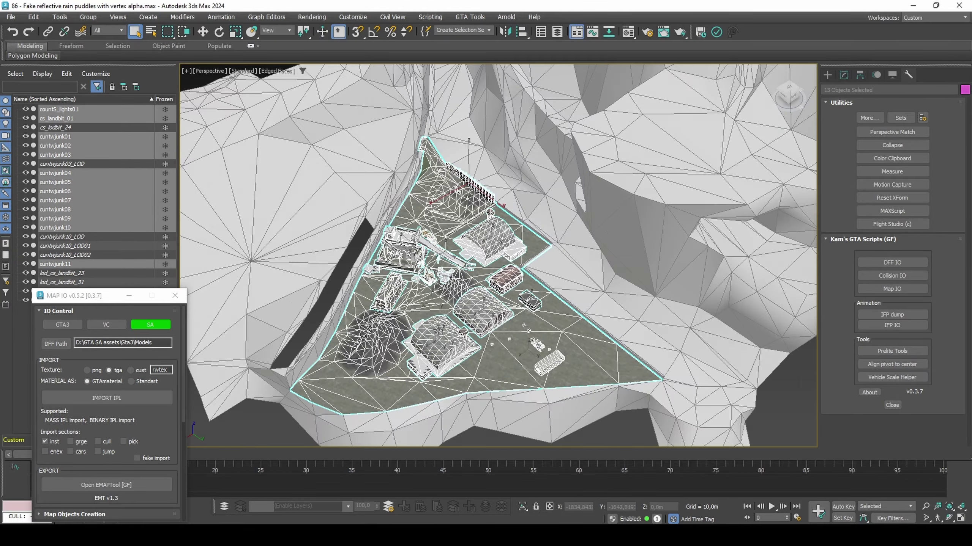
click(518, 323)
alt+middle_drag(519, 324, 543, 339)
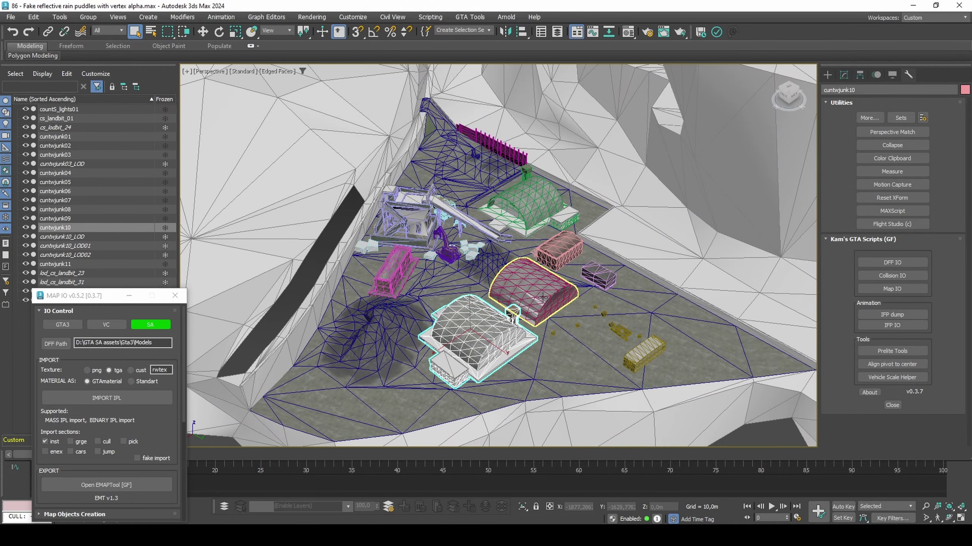
ctrl+click(560, 305)
mouse_move(561, 304)
alt+middle_down()
mouse_move(568, 308)
mouse_move(560, 299)
alt+middle_up()
ctrl+click(550, 217)
middle_drag(551, 218, 584, 241)
alt+middle_drag(583, 240, 575, 263)
scroll(523, 275, up, 4)
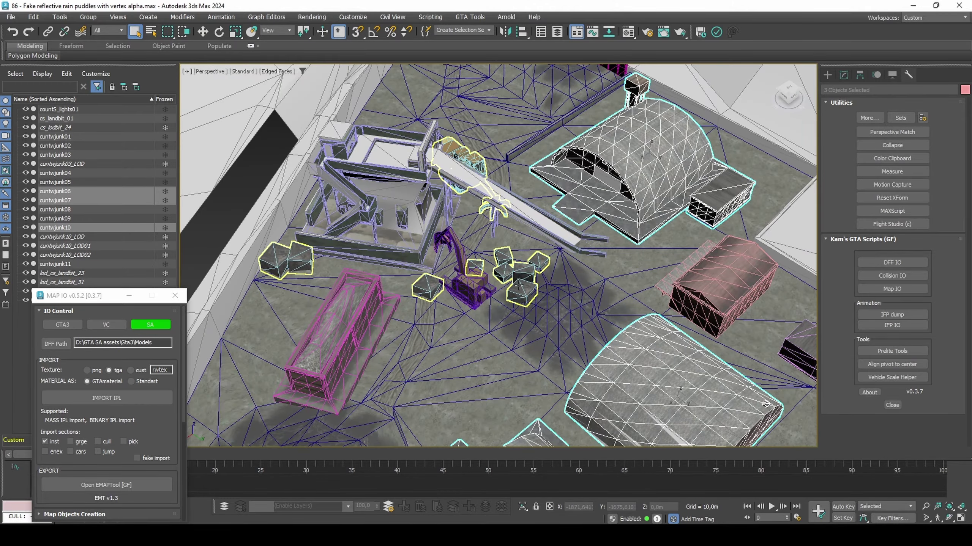
ctrl+click(523, 275)
scroll(523, 274, down, 4)
ctrl+click(465, 263)
middle_drag(466, 263, 452, 198)
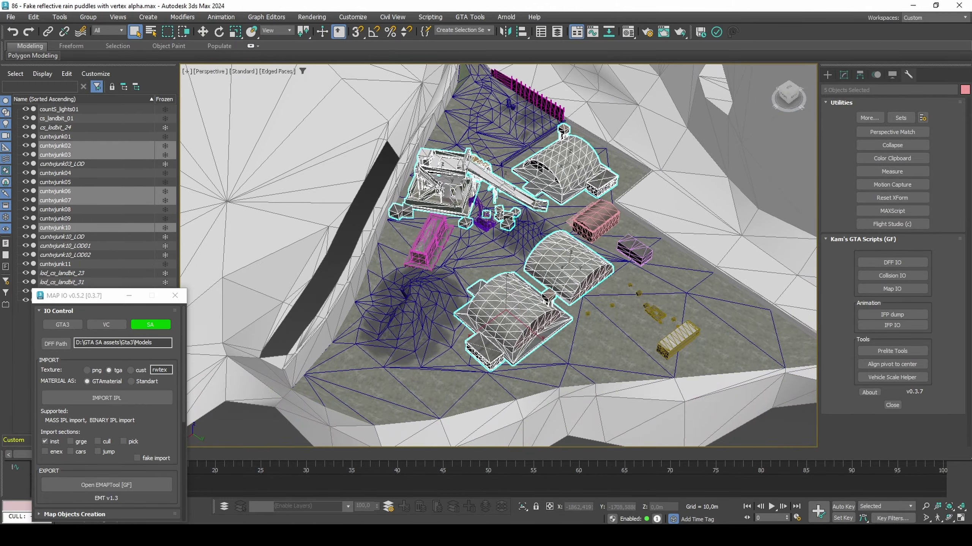
key(Delete)
Locate the small light fixtures countS_lights01 on the hangar roof and delete them
click(677, 339)
alt+middle_drag(676, 339, 565, 333)
scroll(555, 323, down, 4)
key(ctrl+a)
scroll(539, 311, up, 6)
scroll(564, 333, up, 2)
scroll(565, 333, up, 5)
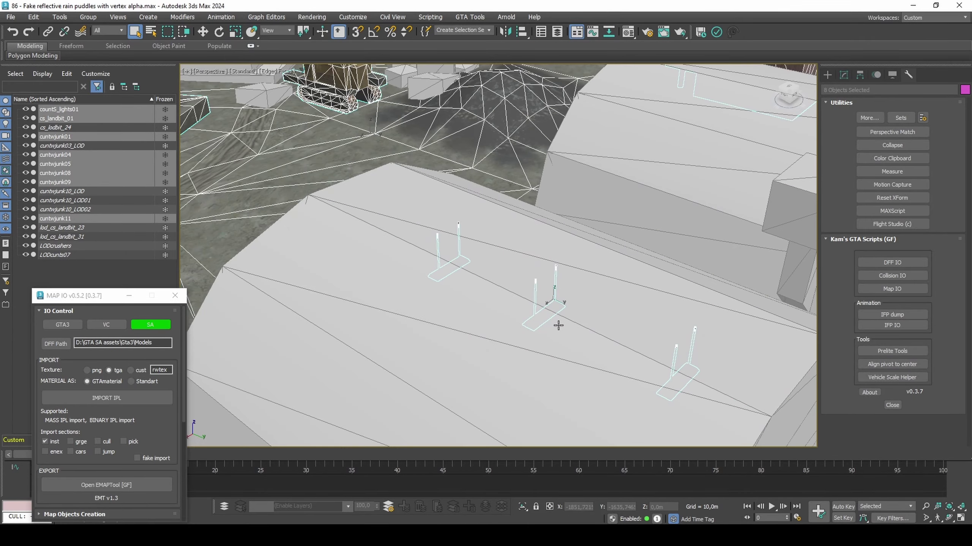
click(533, 320)
scroll(531, 322, down, 8)
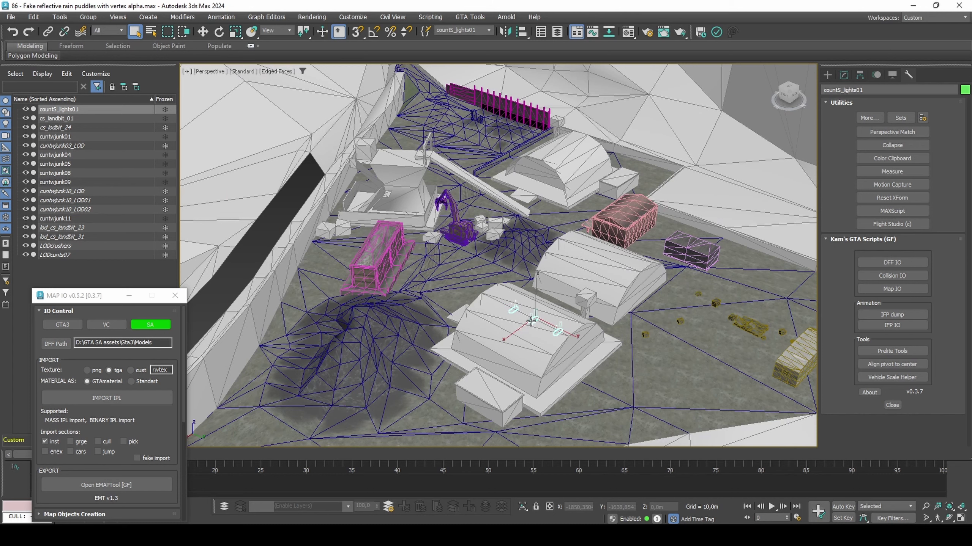
key(Delete)
Check the face count of the cuntwjunk01 crane by selecting all its faces, and delete the crane object
alt+middle_drag(527, 321, 521, 298)
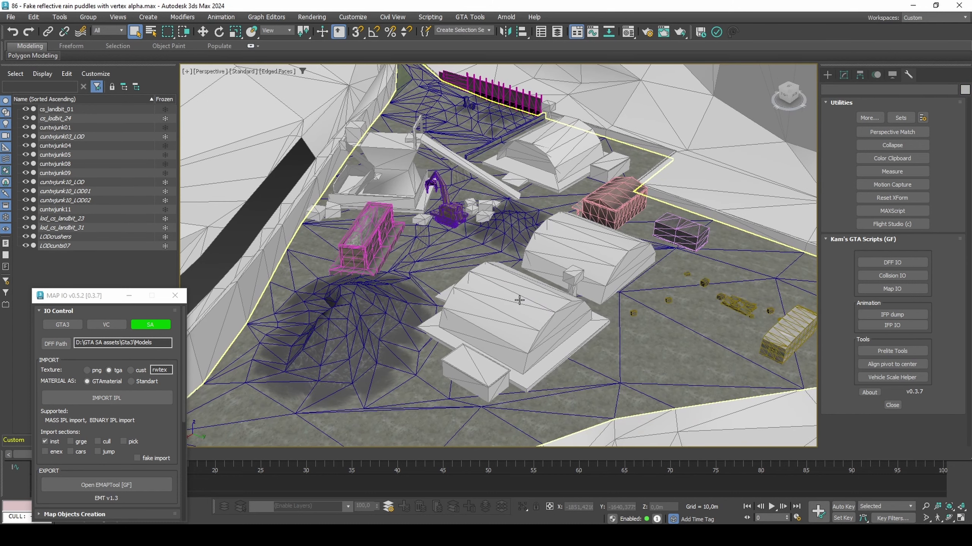
click(447, 215)
click(843, 75)
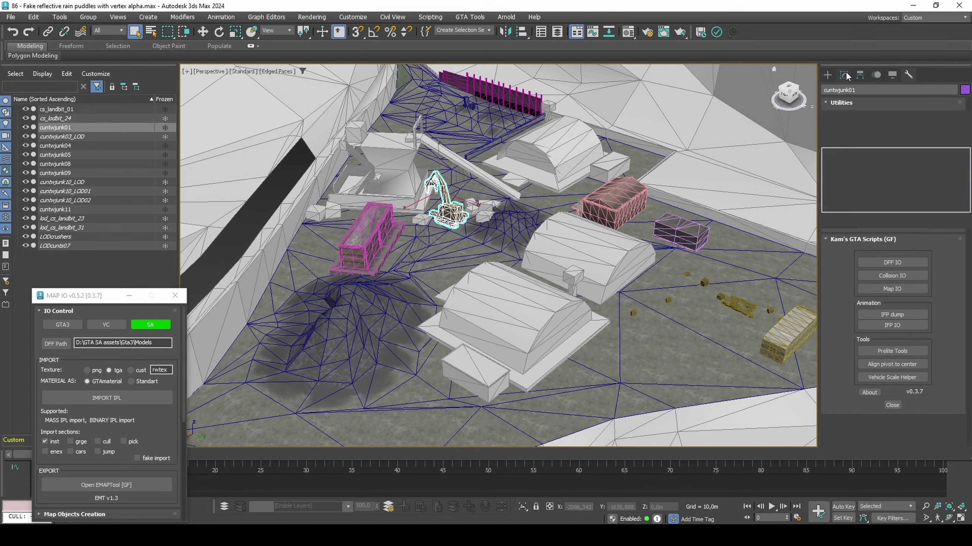
key(4)
key(ctrl+a)
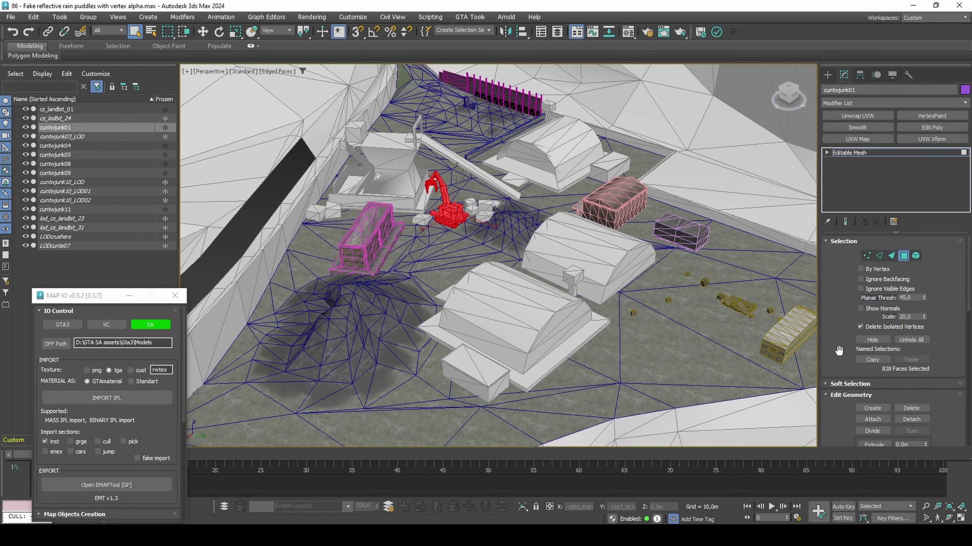
key(4)
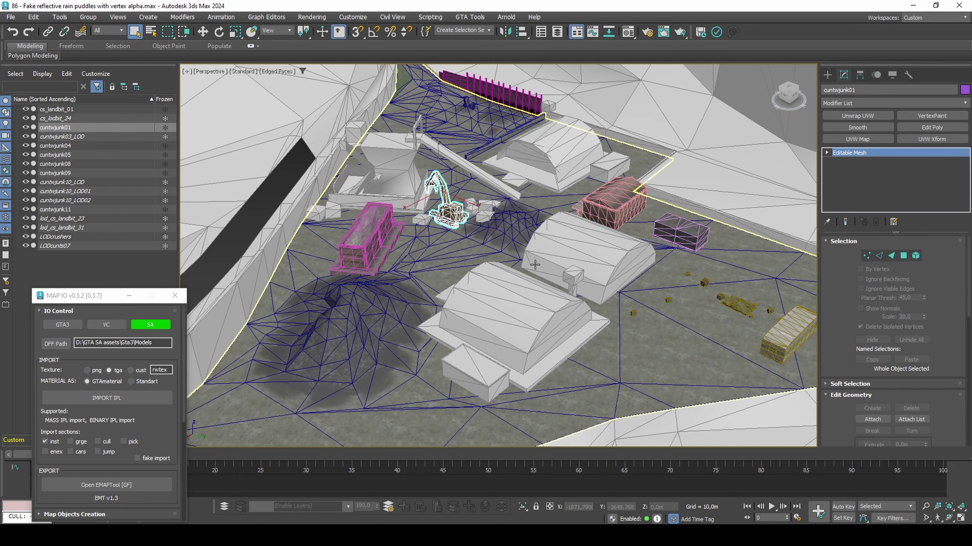
key(Delete)
middle_drag(534, 265, 512, 276)
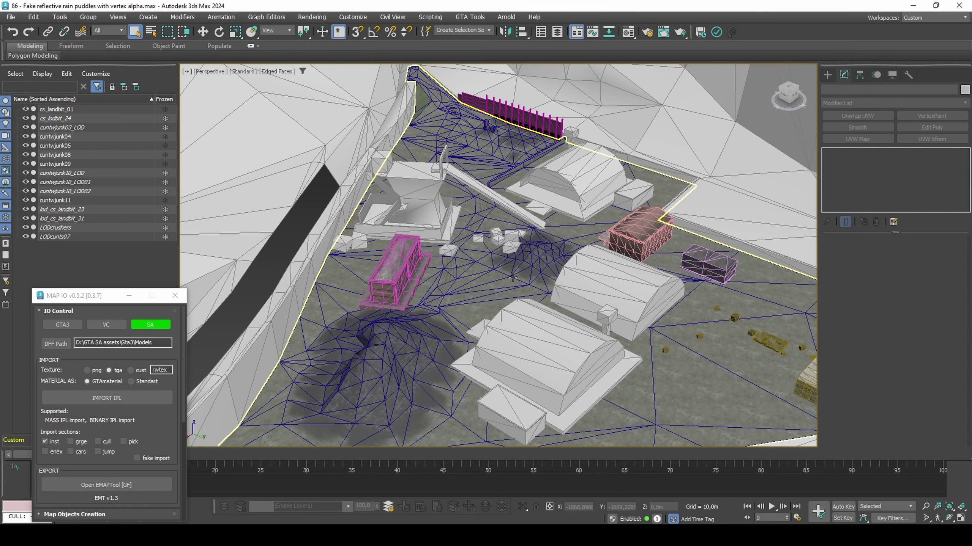
Start replacing objects from "+The Hero's gta3.img DFF's.max" with only geometry included among the object types
click(175, 295)
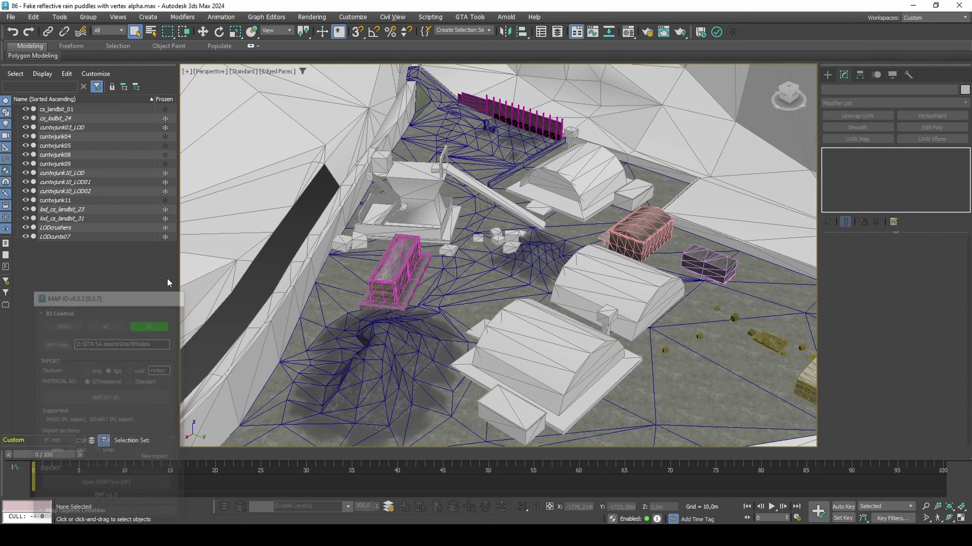
click(11, 17)
mouse_move(42, 166)
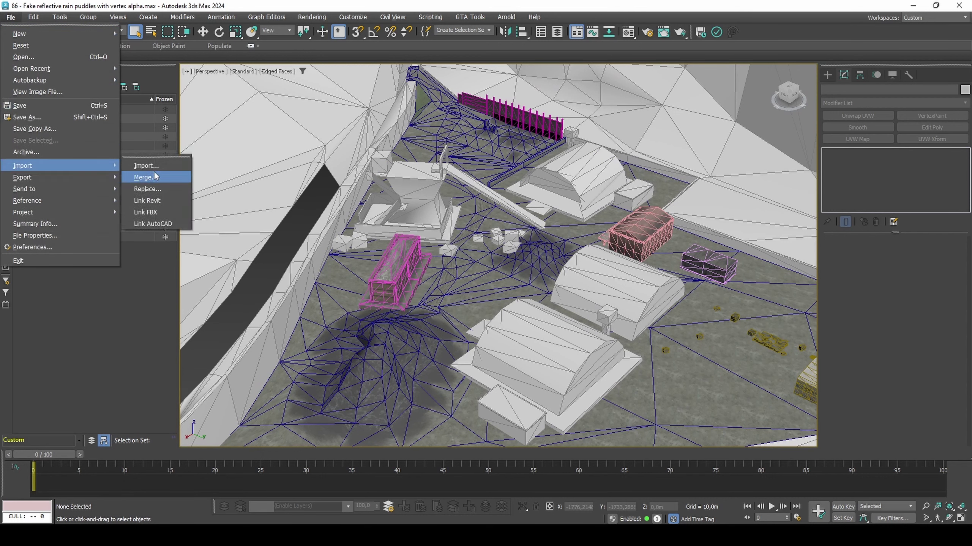
click(145, 189)
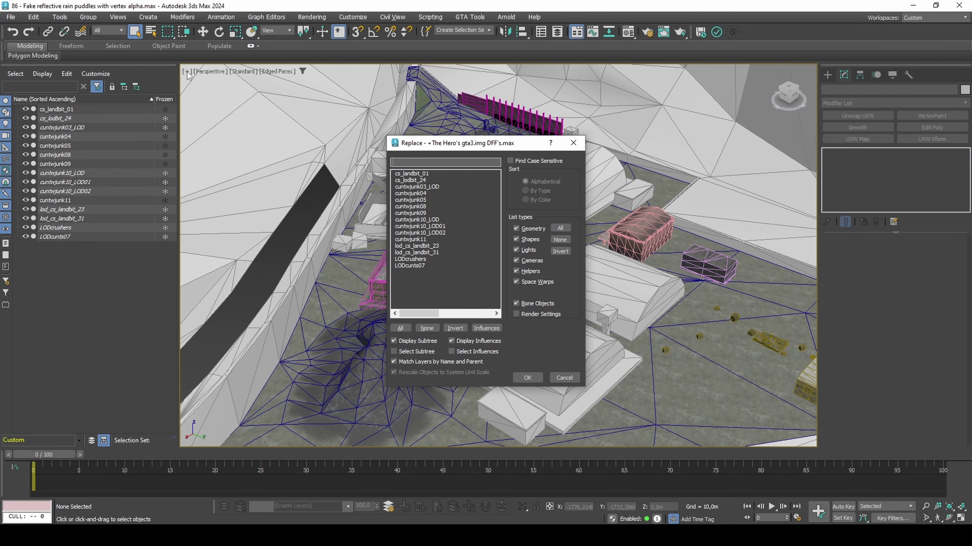
click(538, 241)
click(530, 270)
click(531, 281)
click(532, 303)
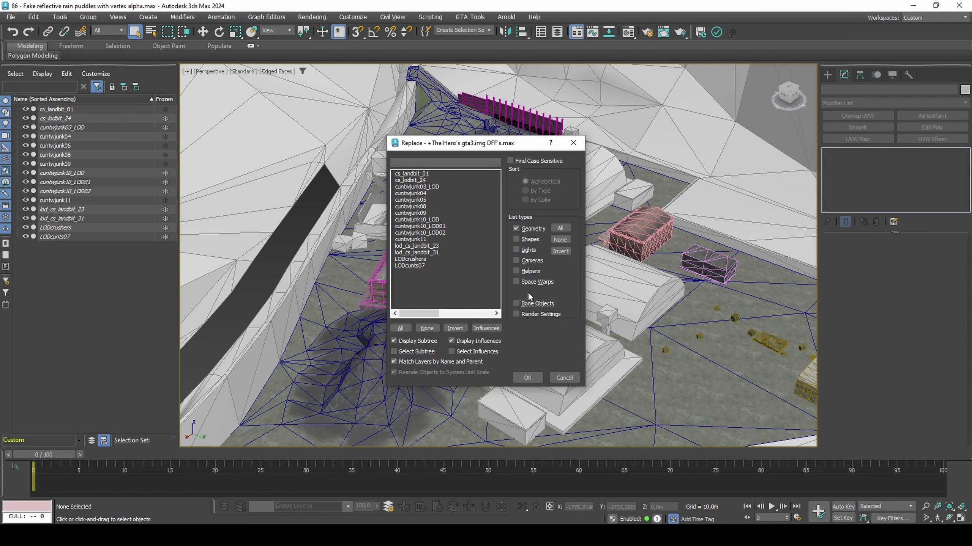
Replace all listed objects along with their materials, without matching layers by name and parent
click(414, 360)
click(407, 326)
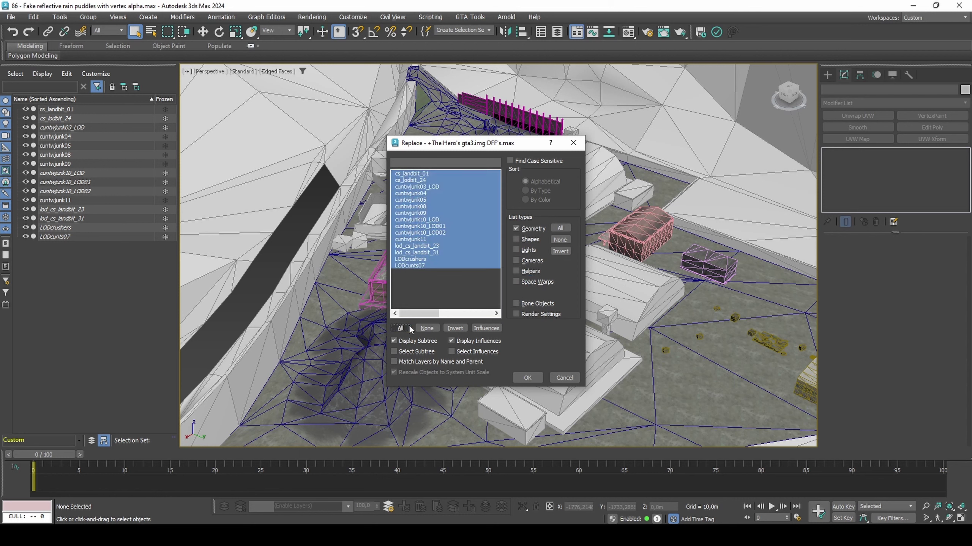
click(528, 376)
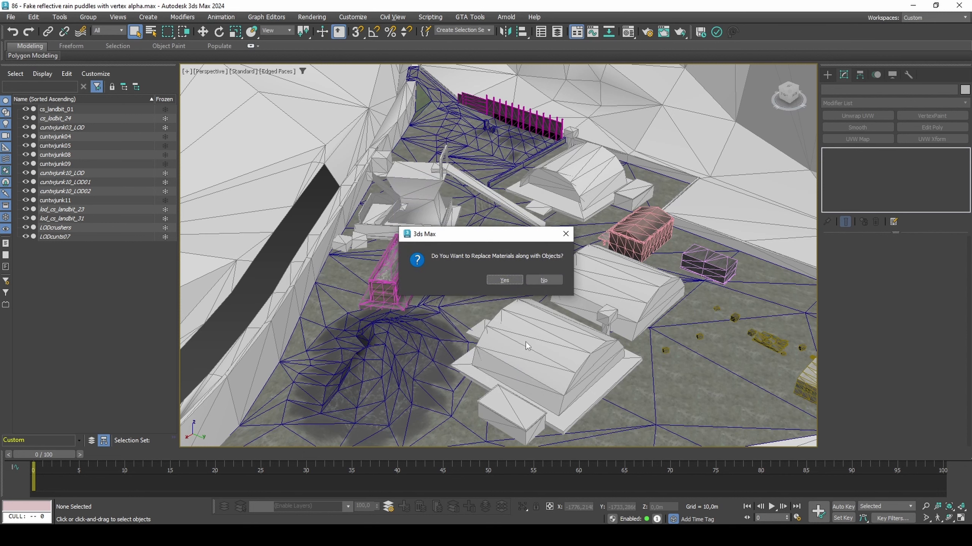
click(504, 280)
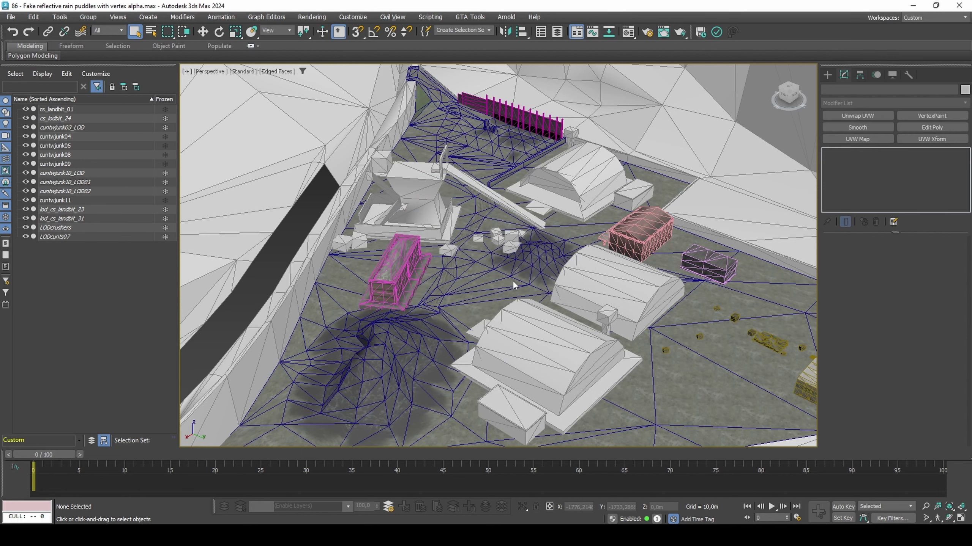
Clear the object selection, turn off edged-face display and unfreeze all objects in the scene
key(ctrl+a)
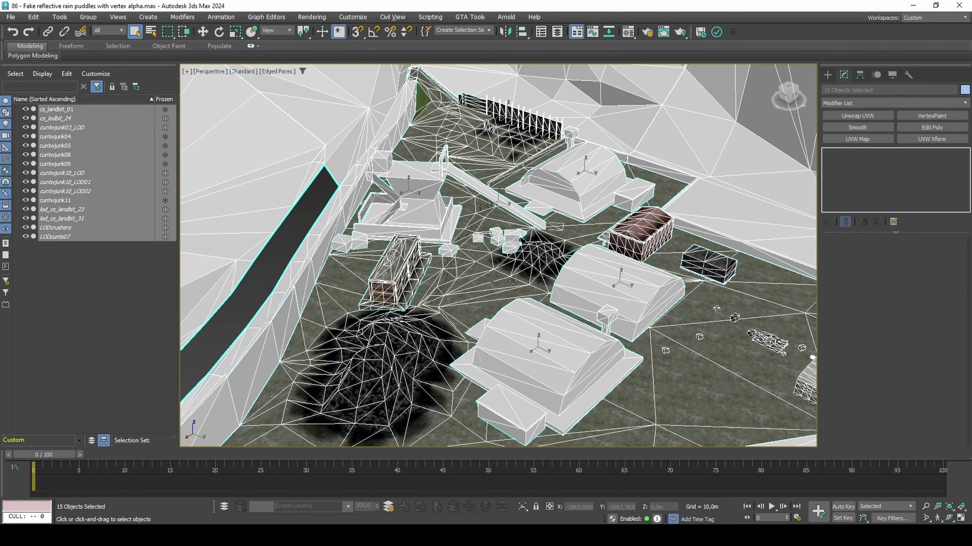
key(ctrl+d)
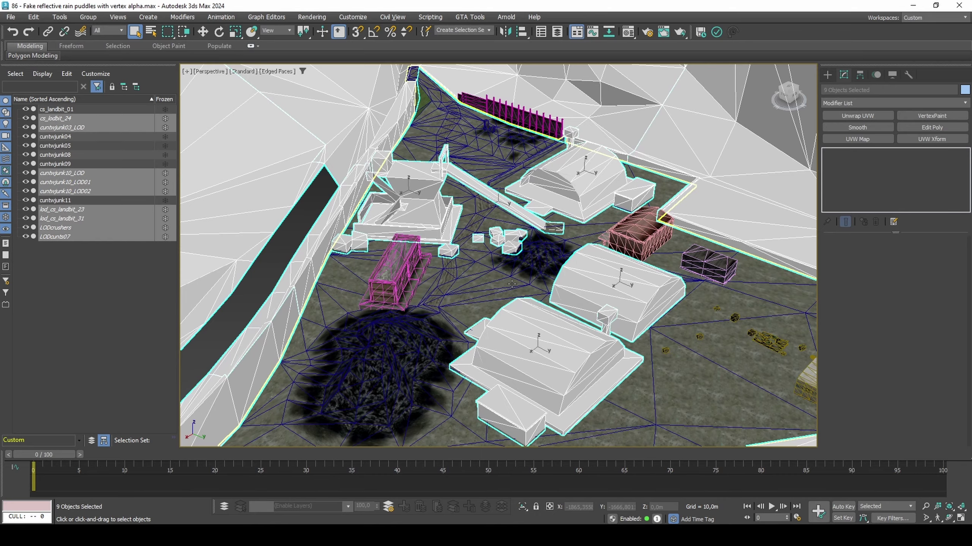
scroll(511, 283, down, 5)
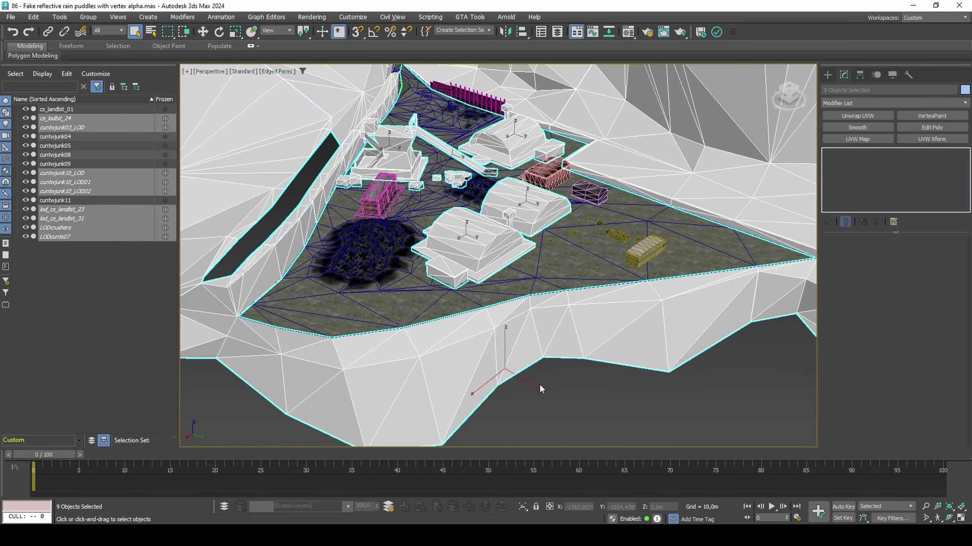
click(539, 384)
scroll(506, 322, up, 5)
key(F4)
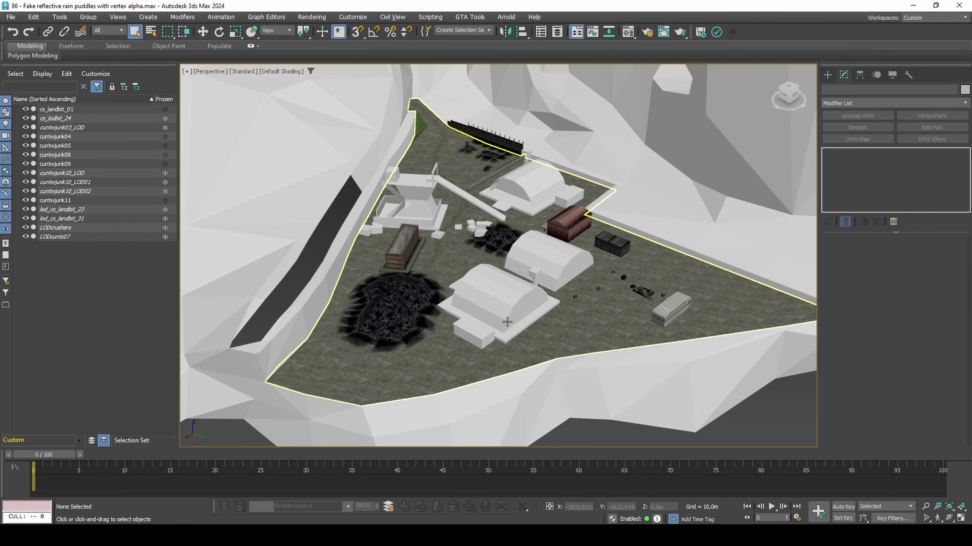
right_click(507, 323)
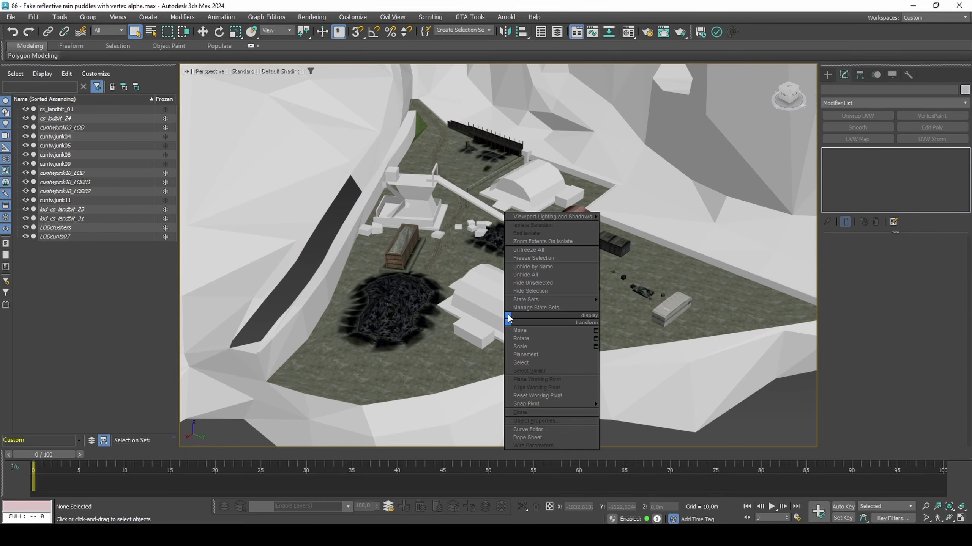
click(523, 259)
Delete the low front strip of two faces below the end wall of the cuntwjunk10_LOD02 hangar
click(523, 263)
alt+middle_drag(523, 262, 545, 299)
scroll(548, 302, up, 8)
key(4)
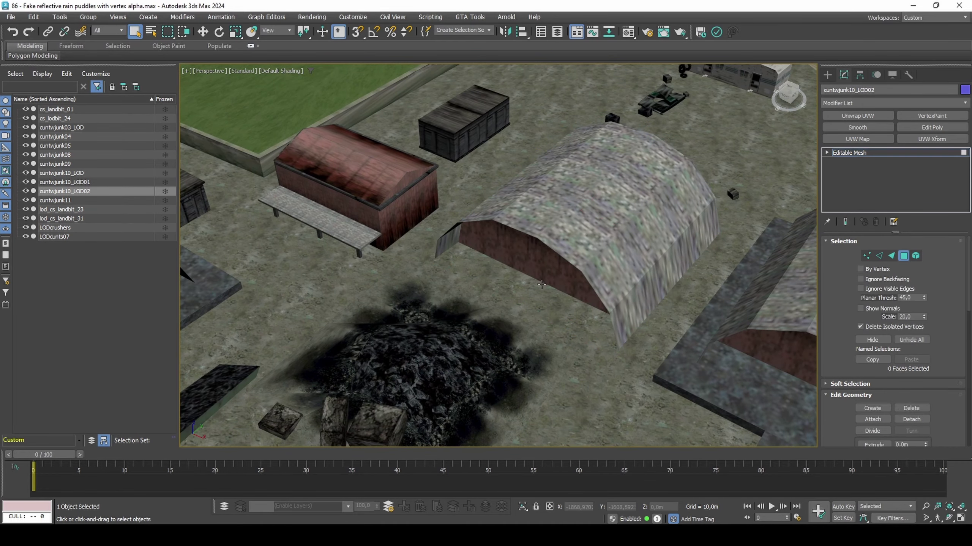
click(543, 297)
click(543, 298)
key(F3)
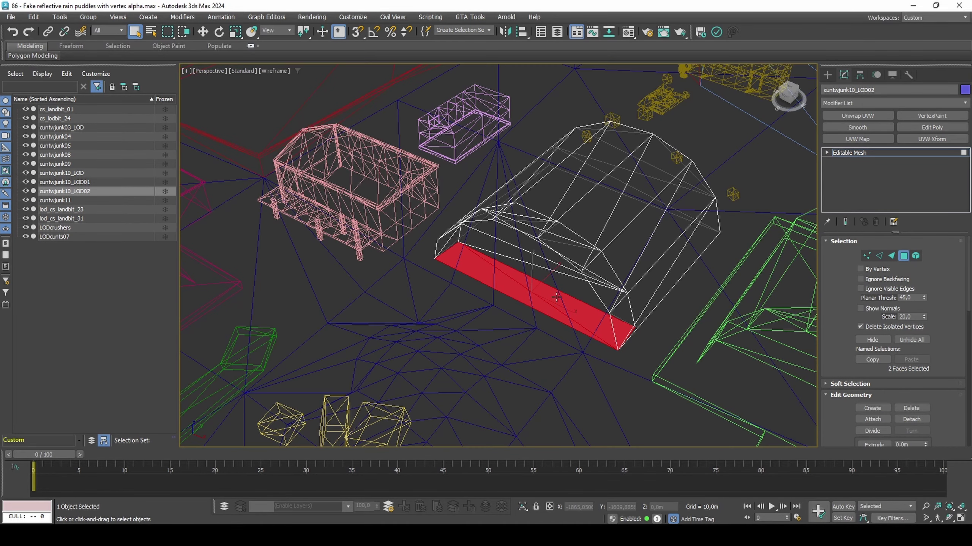
key(F3)
key(Delete)
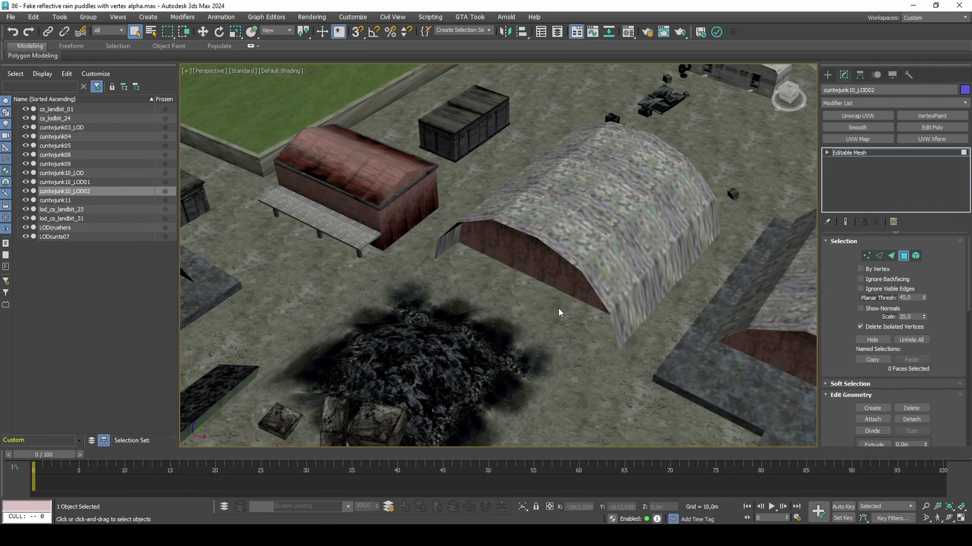
key(4)
Switch to the lasso selection region and select all objects crossing an outline around the junkyard ground
alt+middle_drag(560, 313, 469, 283)
scroll(477, 296, down, 7)
middle_drag(469, 283, 489, 273)
alt+middle_drag(494, 220, 484, 271)
scroll(494, 237, down, 3)
key(ctrl+f)
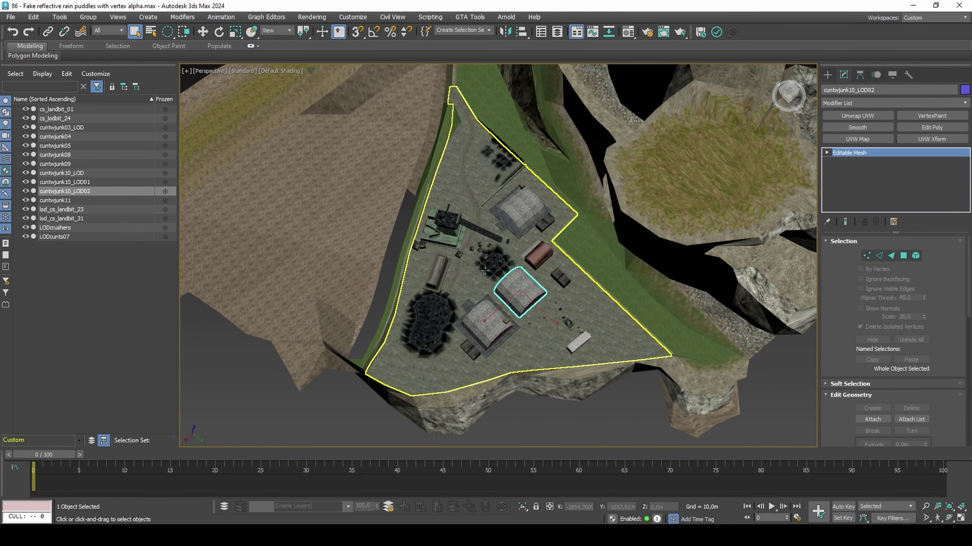
key(ctrl+f)
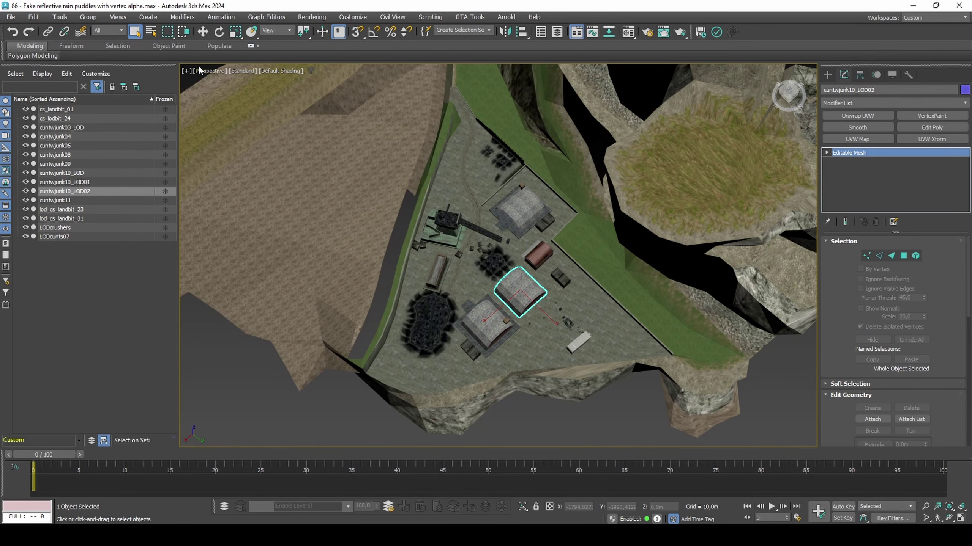
drag(167, 31, 174, 99)
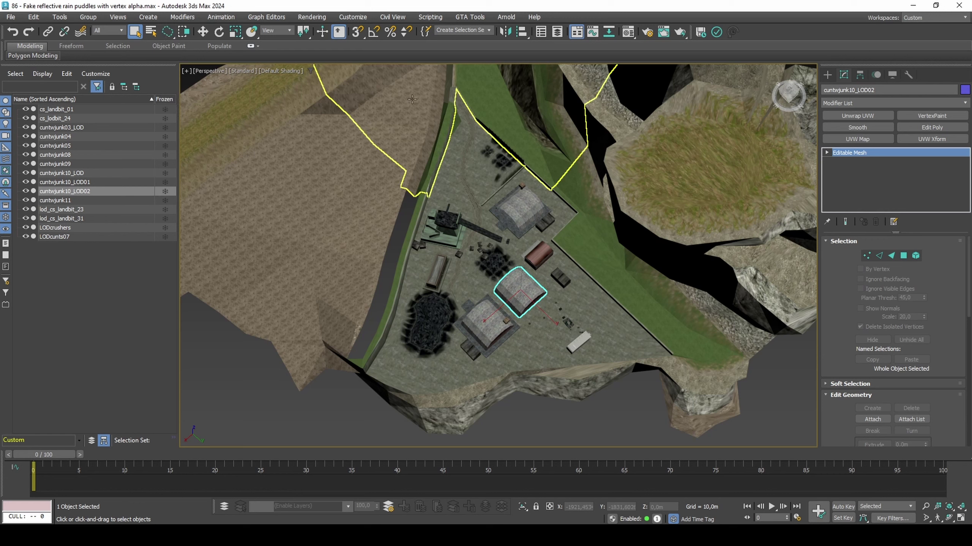
drag(453, 90, 373, 418)
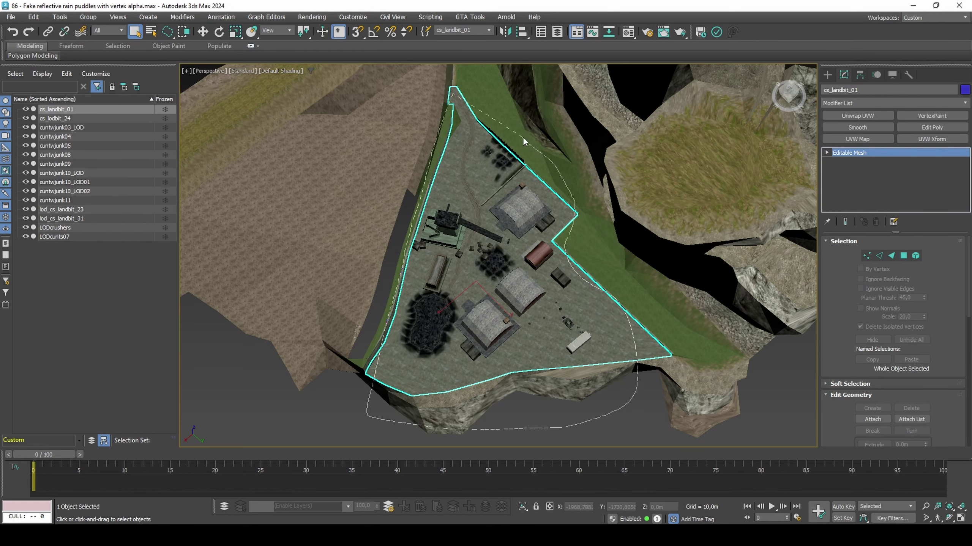
drag(522, 136, 515, 145)
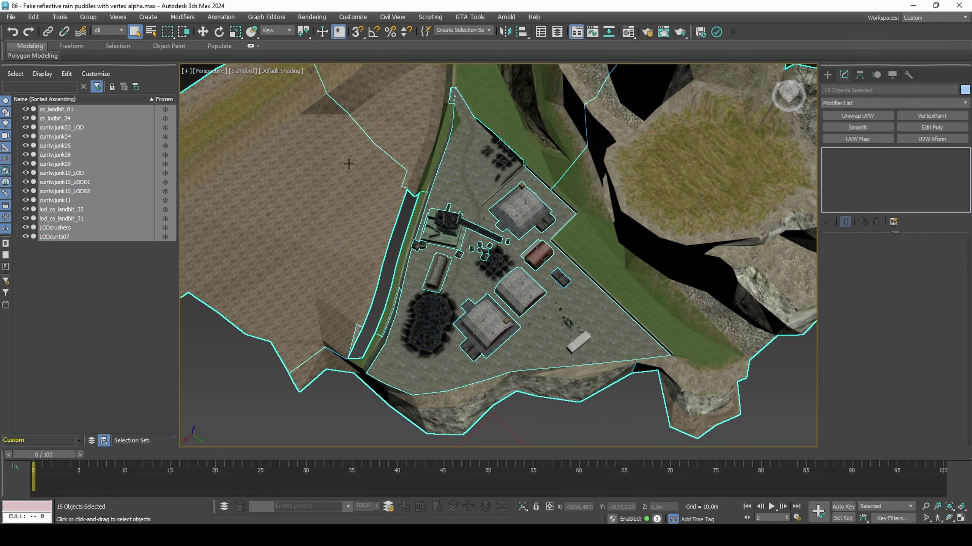
Remove the ground, hill, cliff and wall pieces from the selection, keeping only the junkyard buildings and props
alt+click(383, 135)
alt+click(365, 178)
scroll(438, 252, down, 3)
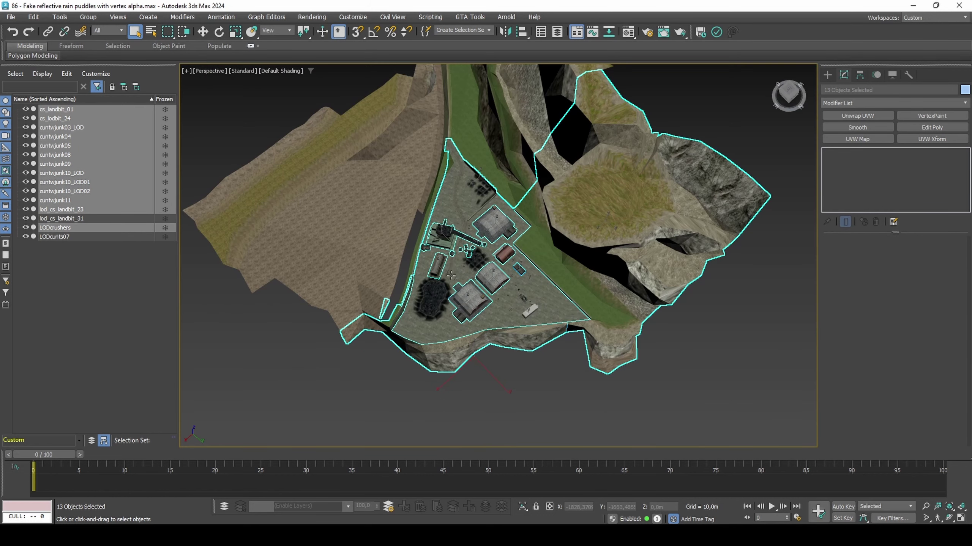
alt+click(448, 336)
alt+click(447, 357)
alt+click(715, 182)
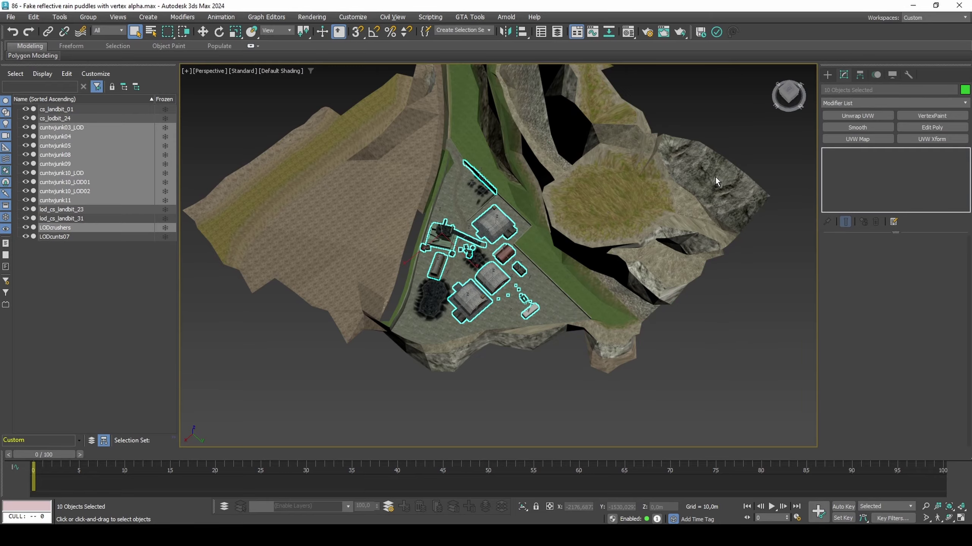
Save the selected junkyard buildings and props as a named selection set called "+junkyard items"
mouse_move(521, 164)
alt+middle_down()
mouse_move(534, 165)
mouse_move(554, 245)
mouse_move(561, 183)
mouse_move(545, 204)
alt+middle_up()
key(F3)
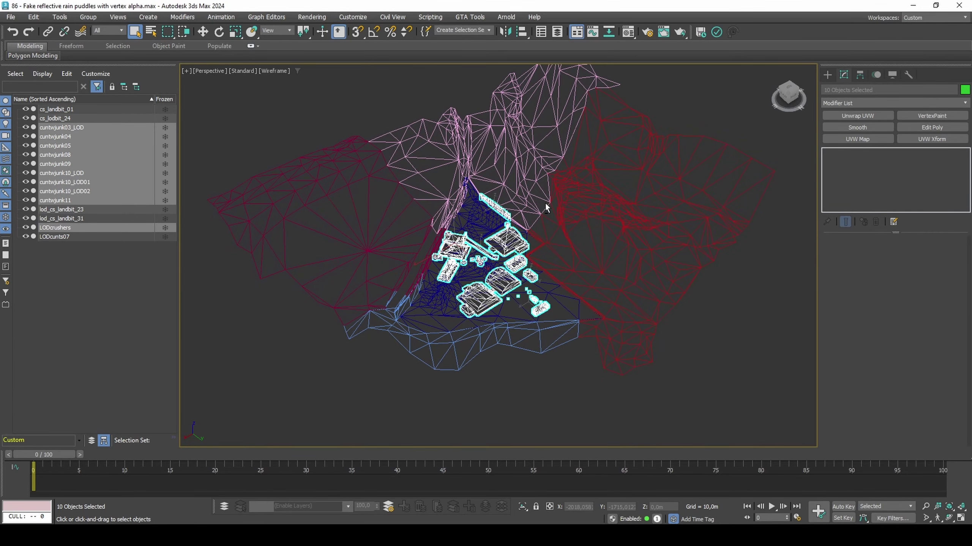
key(F3)
scroll(457, 287, up, 5)
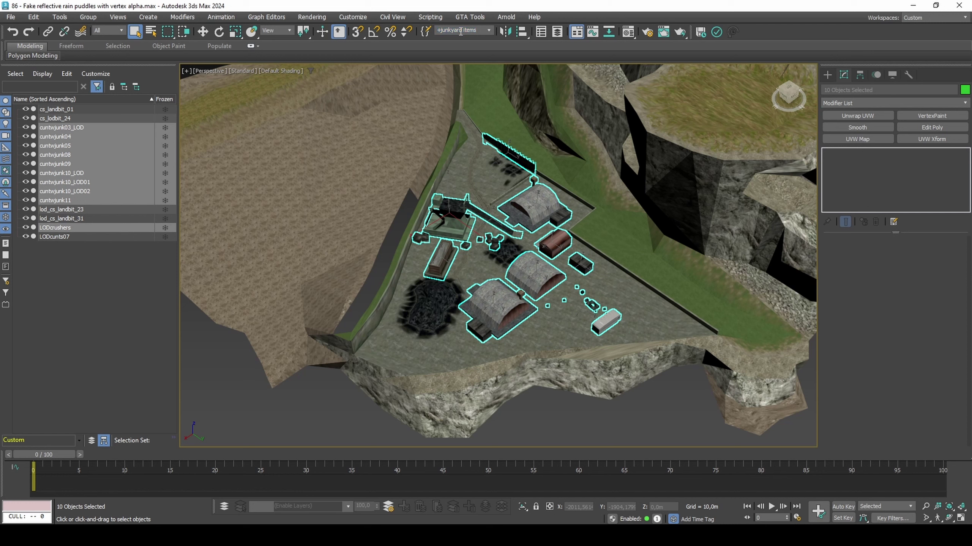
Clone the junkyard ground cs_landbit_01 as an independent copy also named cs_landbit_01
click(430, 305)
right_click(429, 306)
click(458, 394)
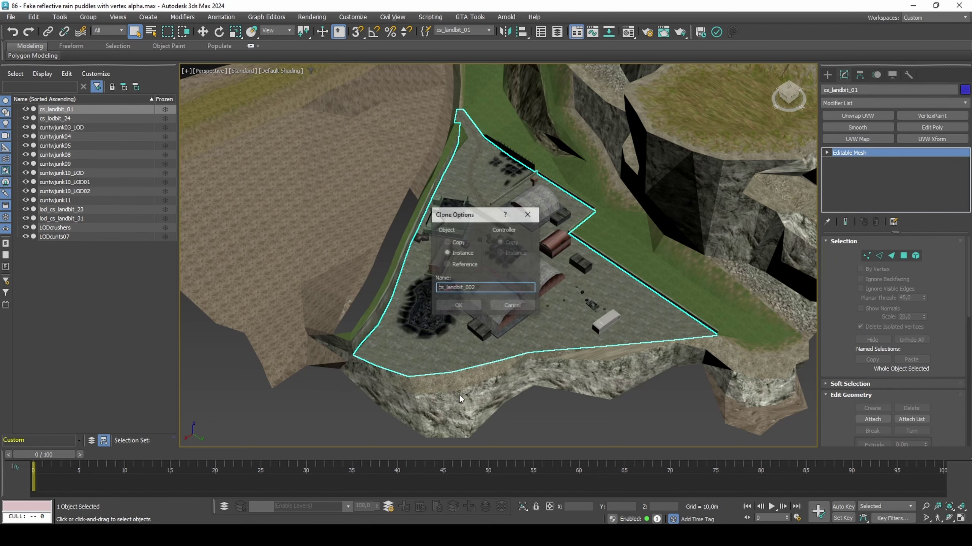
click(482, 288)
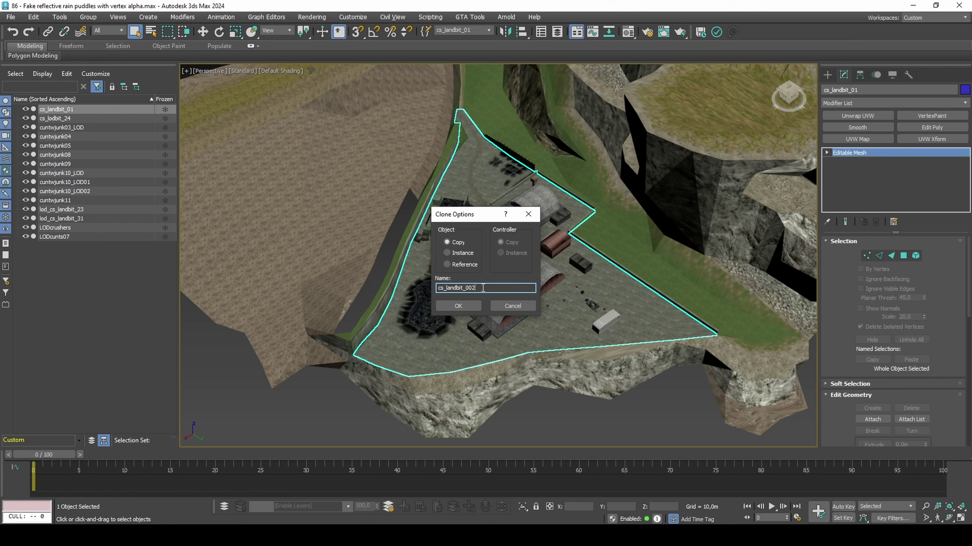
click(457, 306)
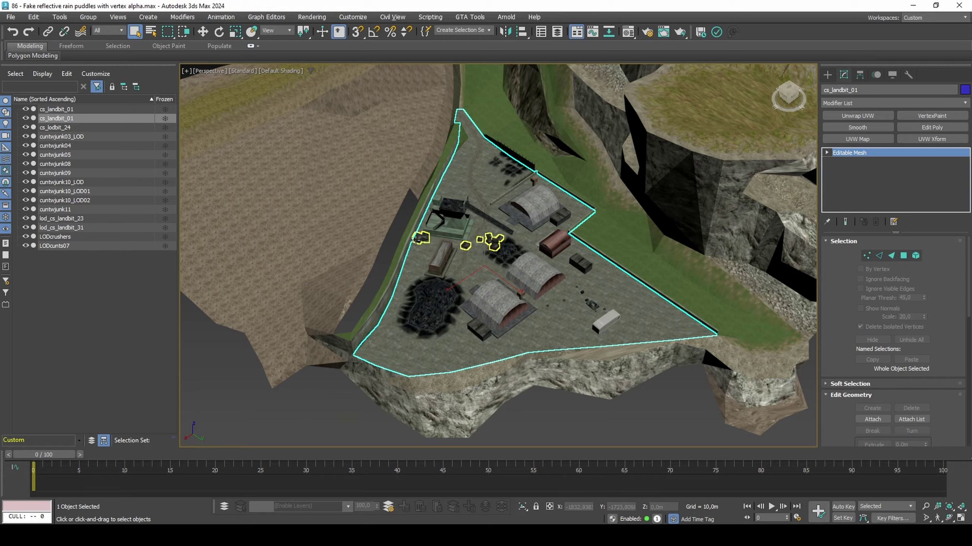
Move the end face of the cuntwjunk03_LOD scrap block away from the wall along its local axis
scroll(419, 236, up, 12)
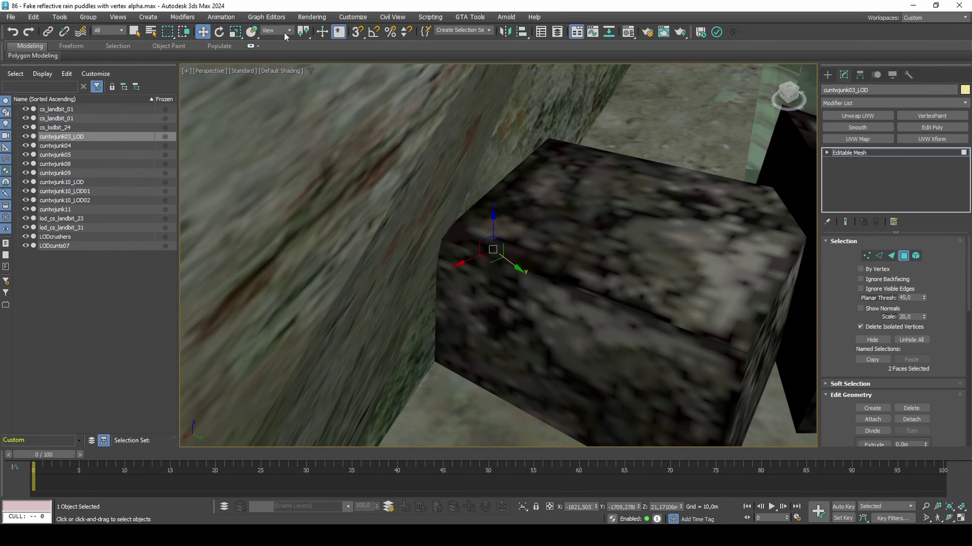
scroll(284, 32, down, 4)
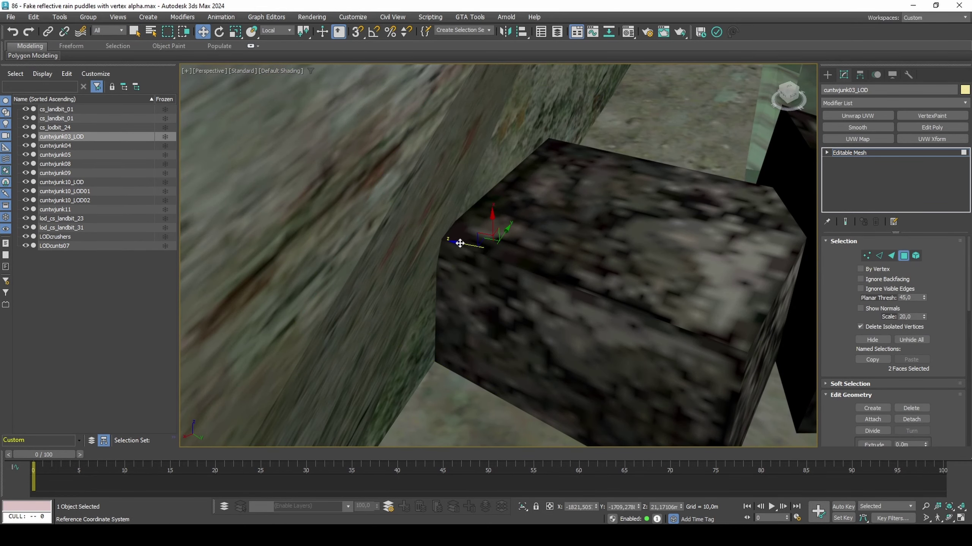
drag(459, 243, 478, 251)
alt+middle_drag(477, 251, 452, 226)
scroll(281, 29, up, 4)
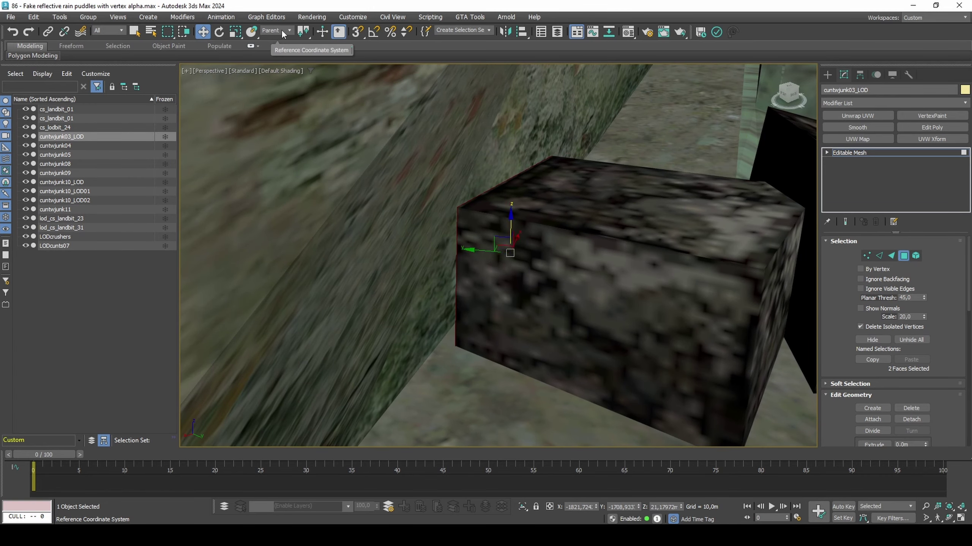
click(316, 178)
key(4)
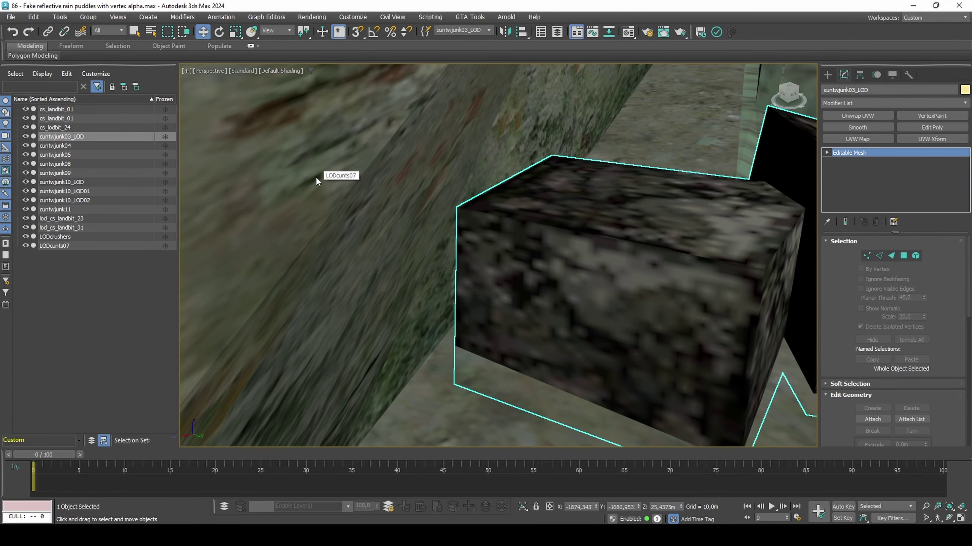
Check the face count of the cuntwjunk04 trailer and scrap object by selecting all its elements
scroll(292, 233, down, 5)
scroll(291, 233, down, 5)
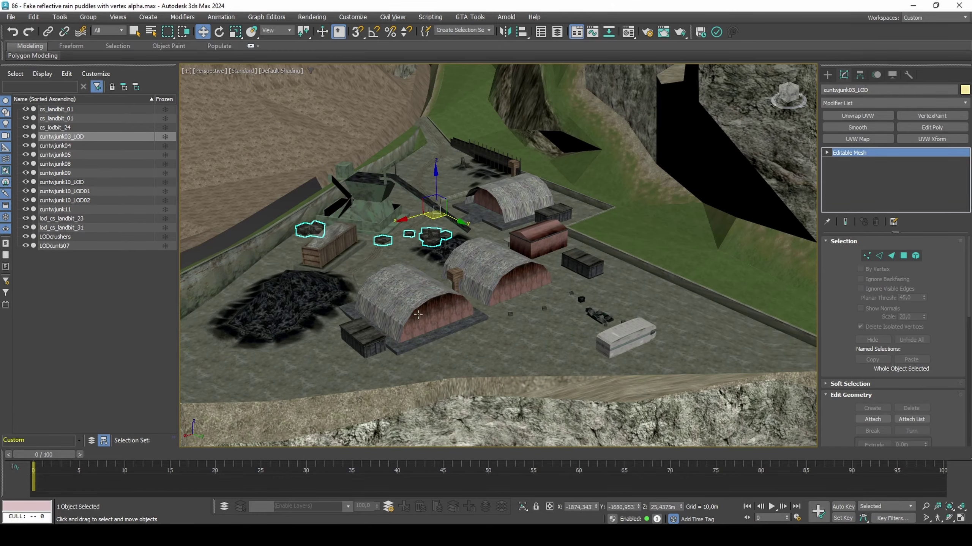
alt+middle_drag(292, 233, 375, 284)
scroll(676, 223, up, 6)
click(676, 223)
alt+middle_drag(677, 223, 639, 247)
scroll(497, 189, up, 4)
middle_drag(499, 192, 529, 239)
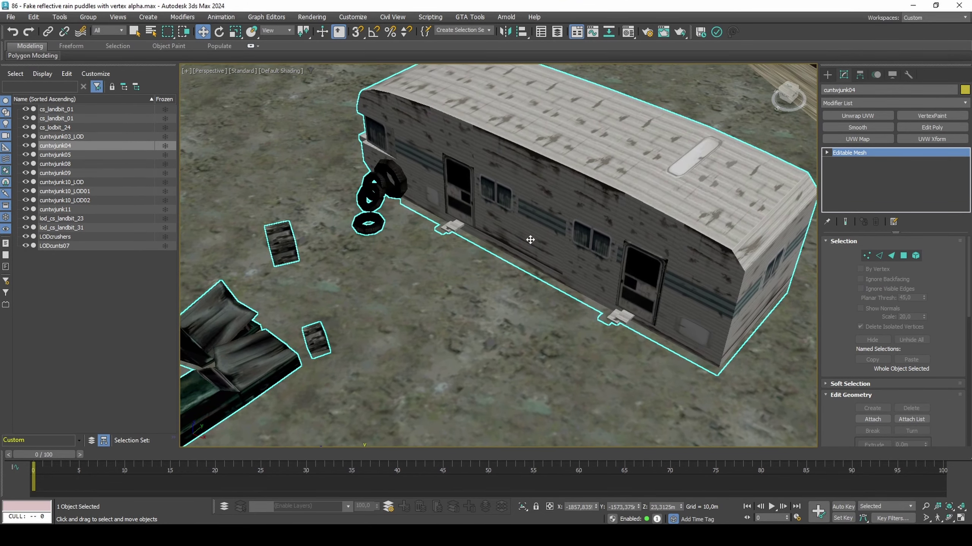
key(5)
key(F3)
key(ctrl+a)
Delete the two doorstep elements of the cuntwjunk04 trailer that poke through the underside of the ground
mouse_move(513, 275)
alt+middle_down()
mouse_move(529, 201)
mouse_move(515, 215)
alt+middle_up()
key(F3)
scroll(441, 329, up, 4)
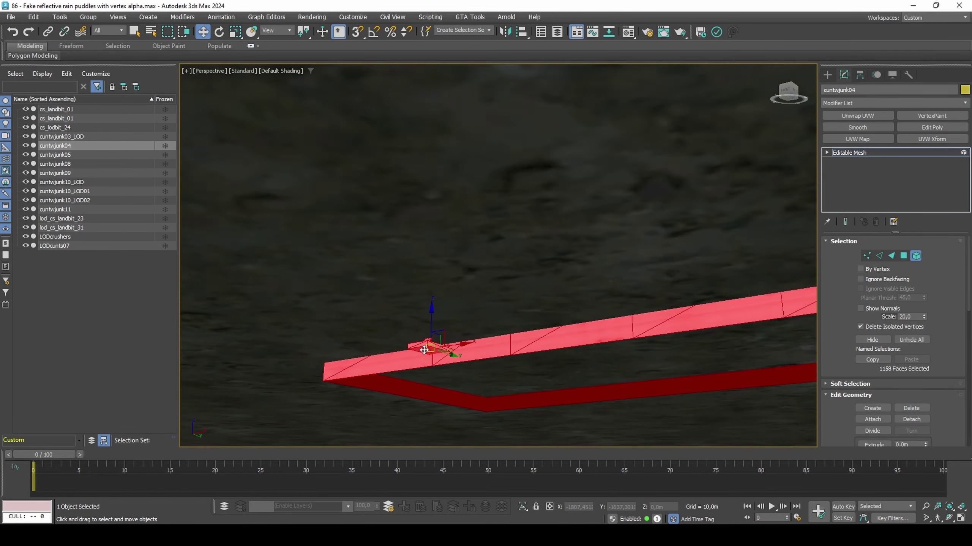
click(428, 347)
middle_drag(545, 318, 318, 334)
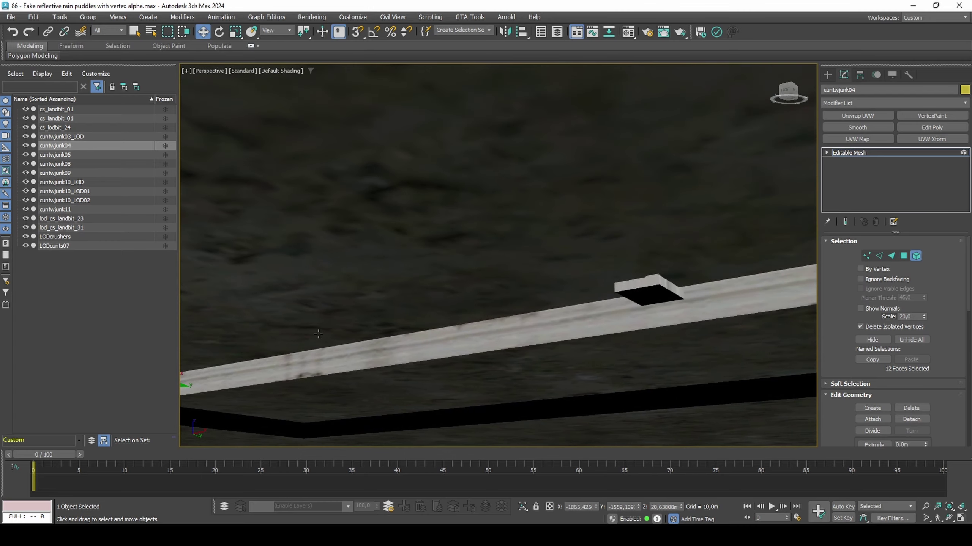
ctrl+click(623, 287)
key(5)
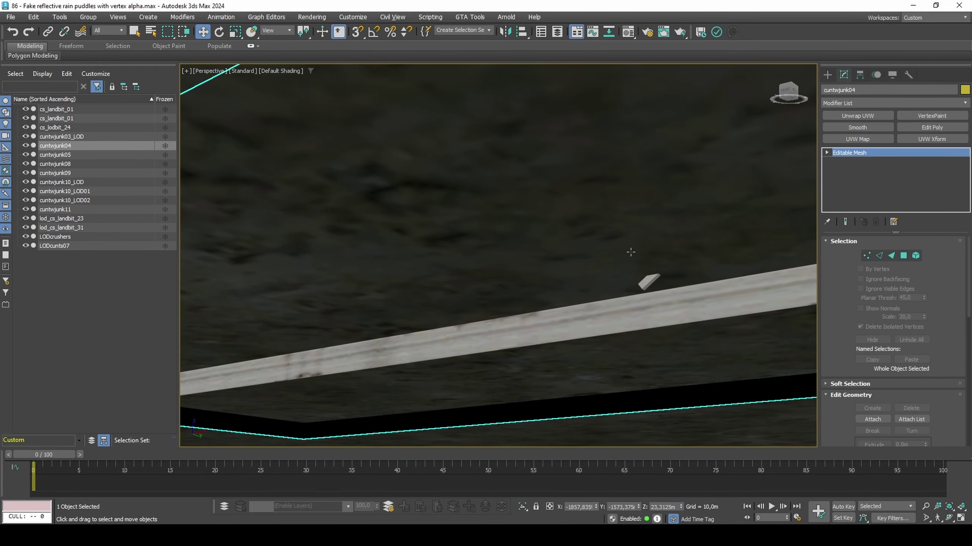
mouse_move(629, 254)
alt+middle_down()
mouse_move(614, 302)
mouse_move(614, 263)
alt+middle_up()
scroll(609, 308, down, 5)
scroll(610, 310, down, 6)
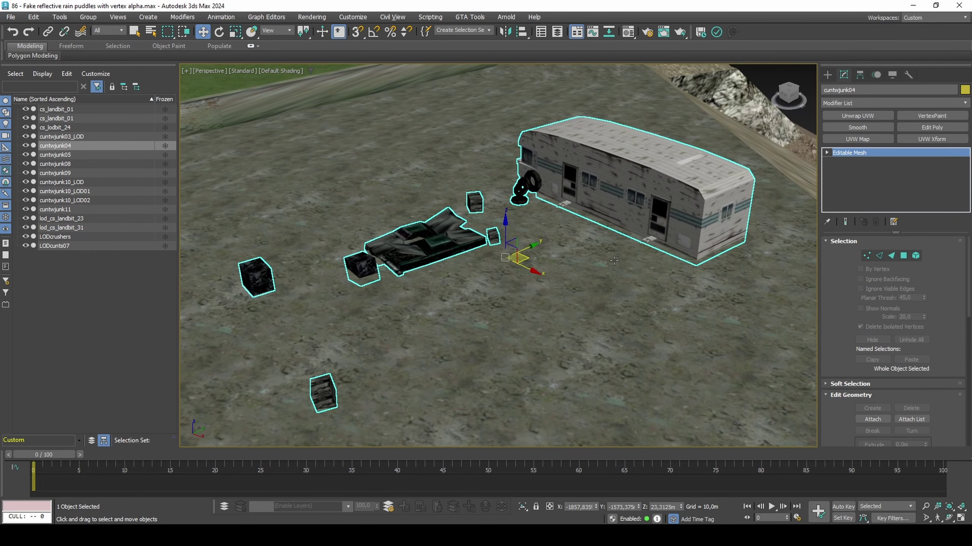
Select the "+junkyard items" set, apply a Boolean modifier to it and subtract the copied cs_landbit_01 ground mesh
click(482, 30)
click(448, 40)
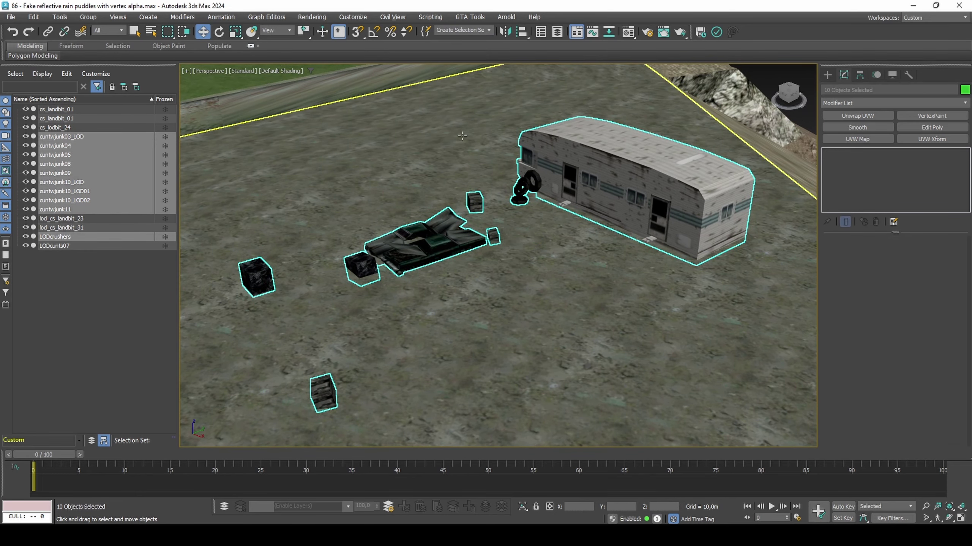
middle_drag(395, 248, 346, 213)
scroll(527, 257, down, 6)
scroll(589, 191, down, 5)
scroll(346, 212, up, 10)
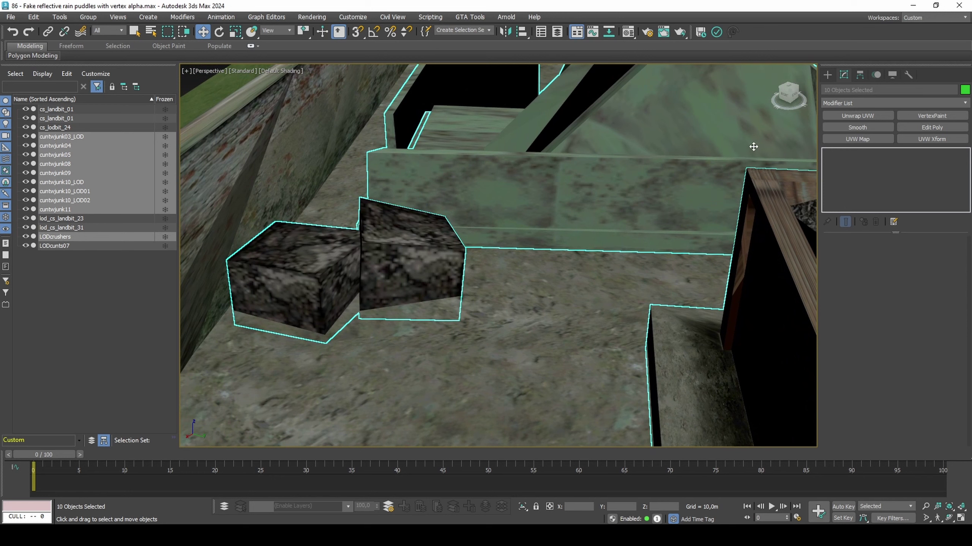
click(843, 103)
text(b)
key(Return)
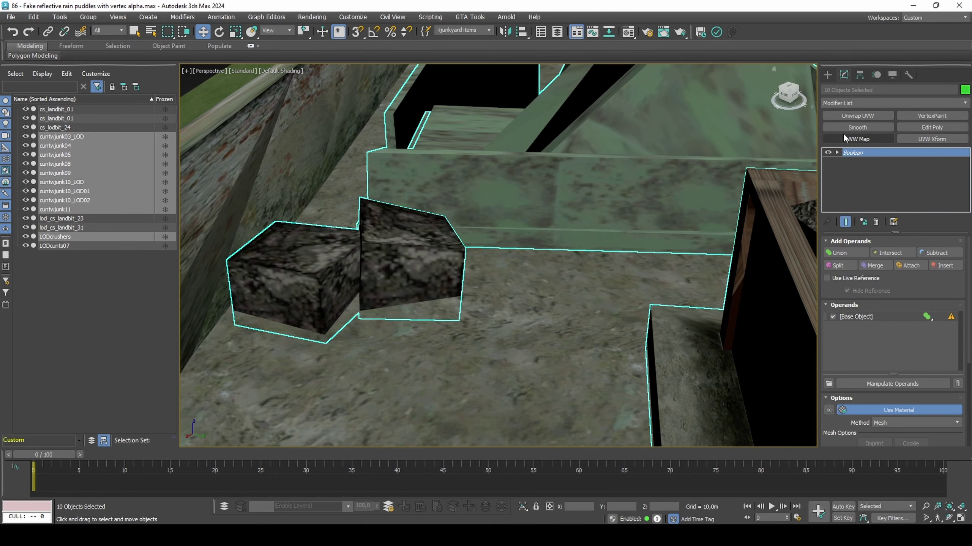
click(935, 253)
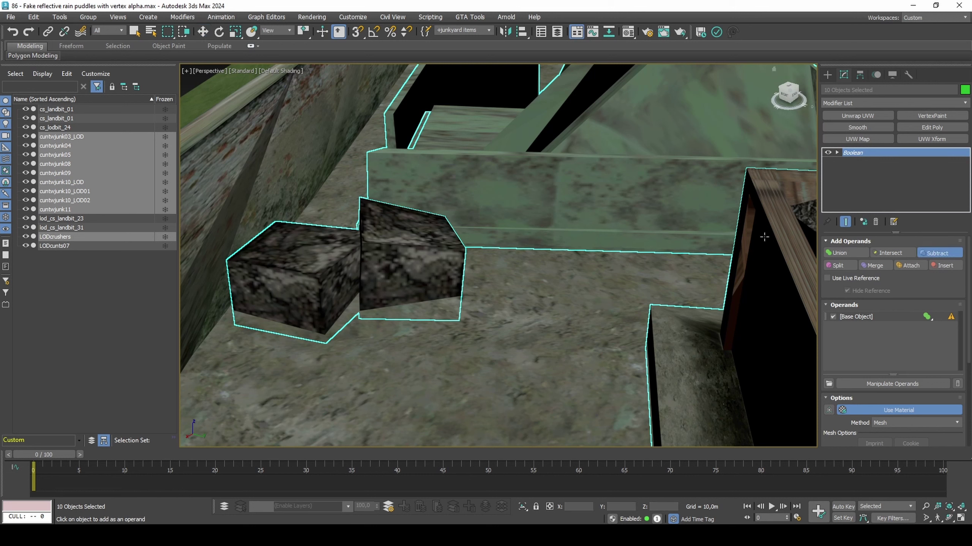
click(81, 118)
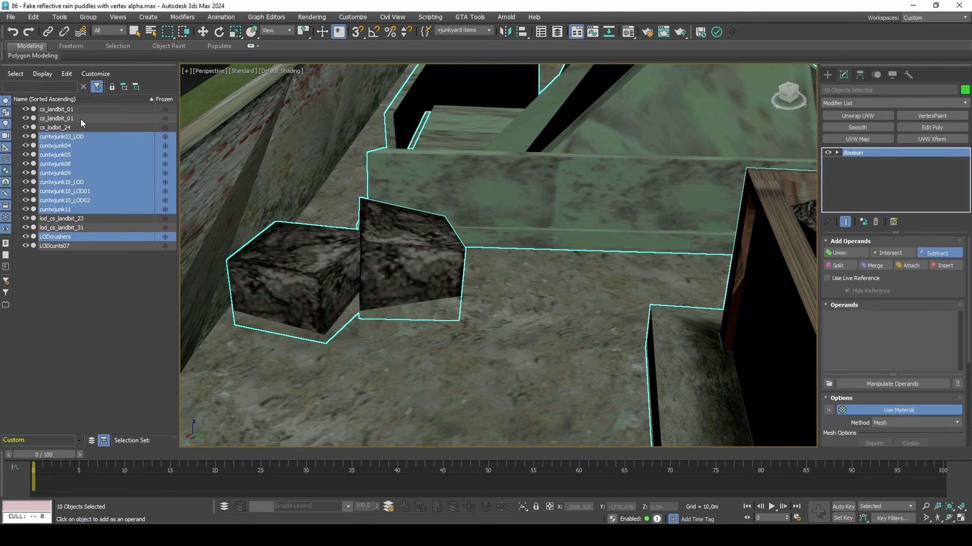
click(81, 119)
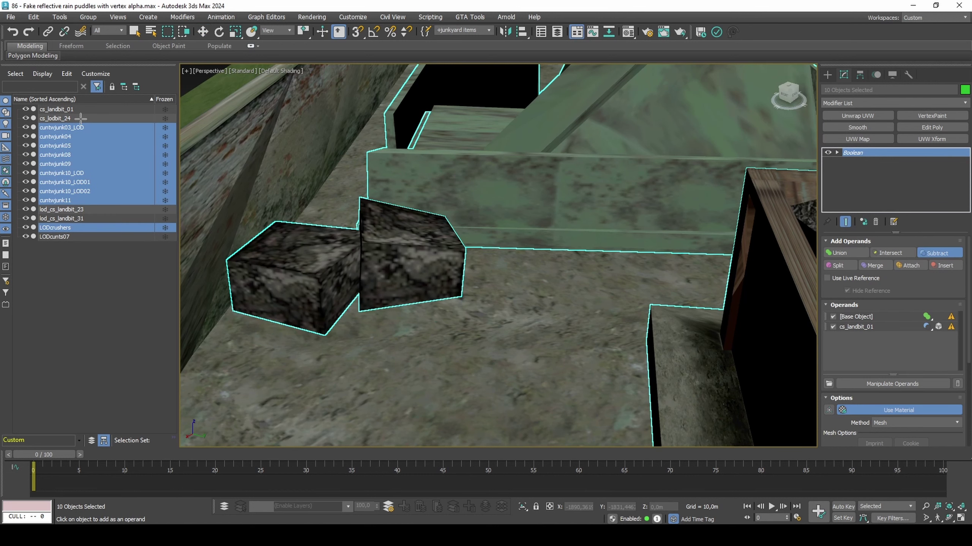
Enable the Cookie mesh option for the cs_landbit_01 operand of the Boolean
click(875, 327)
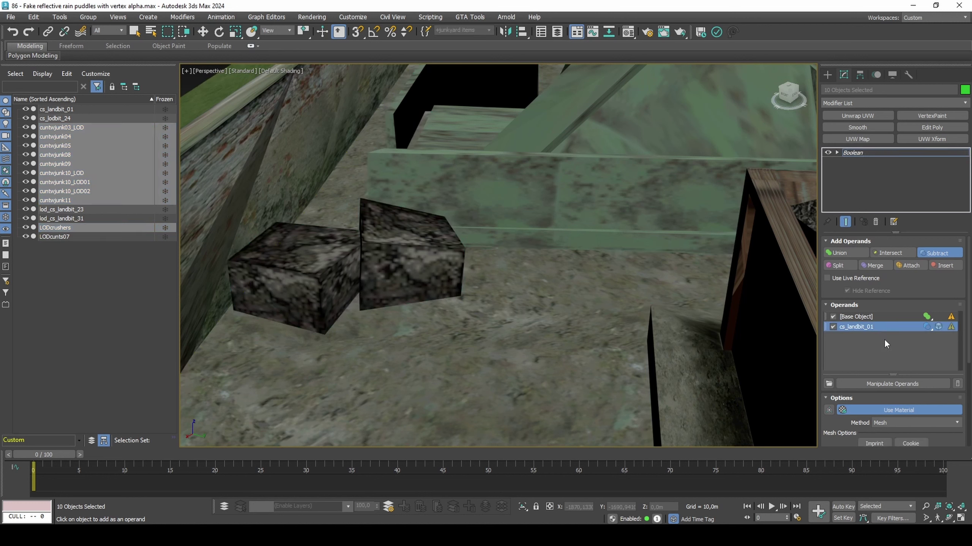
scroll(891, 350, down, 2)
click(906, 413)
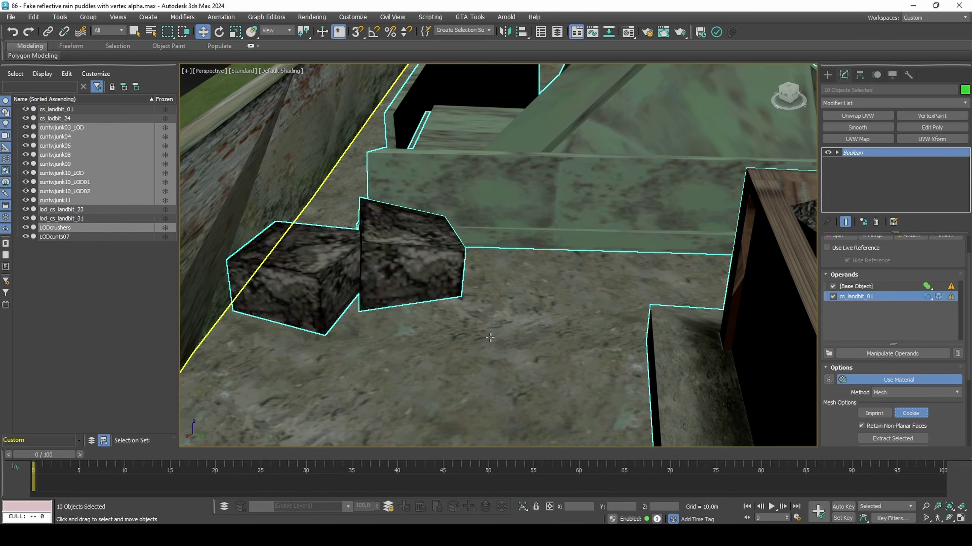
Select all the low wall's polygons on cs_landbit_01 by their material ID 2
scroll(531, 330, down, 10)
scroll(531, 330, up, 15)
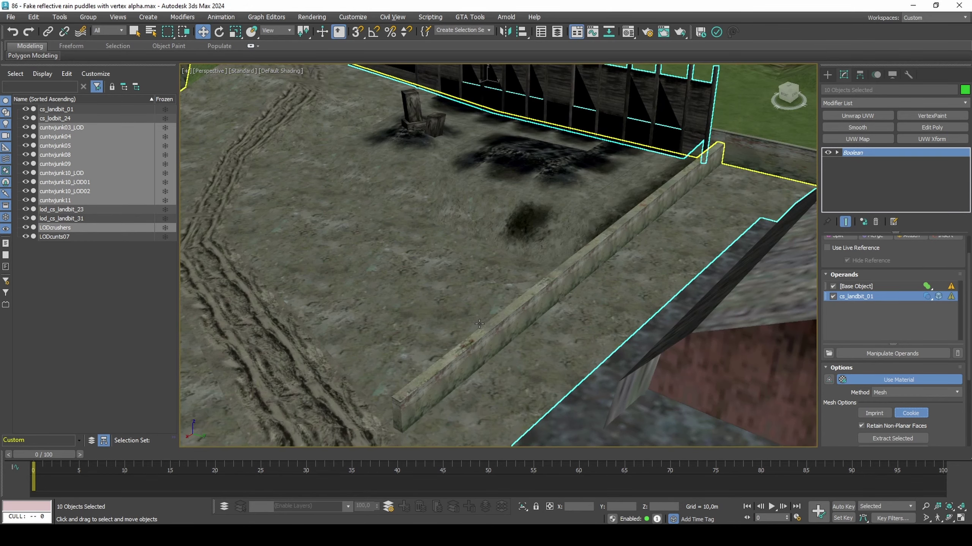
click(478, 325)
middle_drag(479, 324, 482, 290)
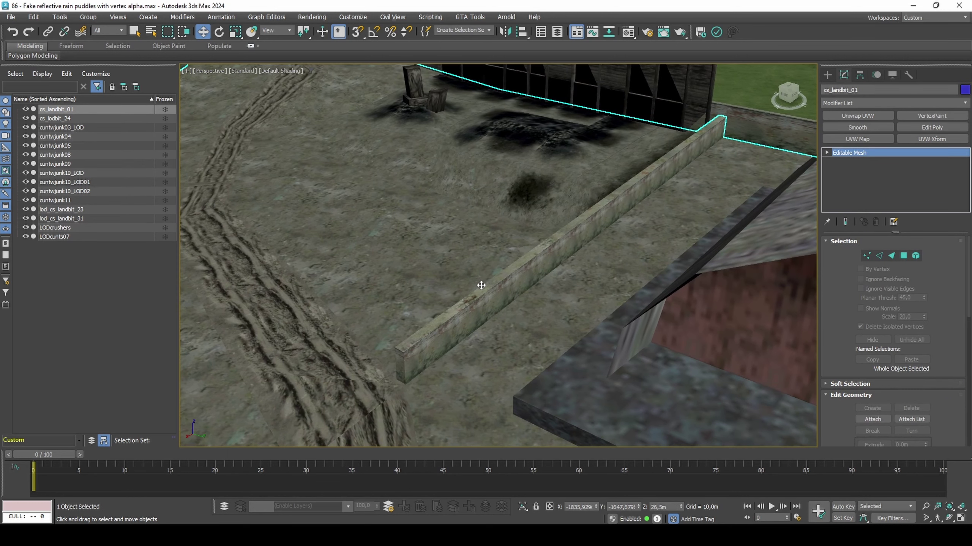
key(4)
click(480, 301)
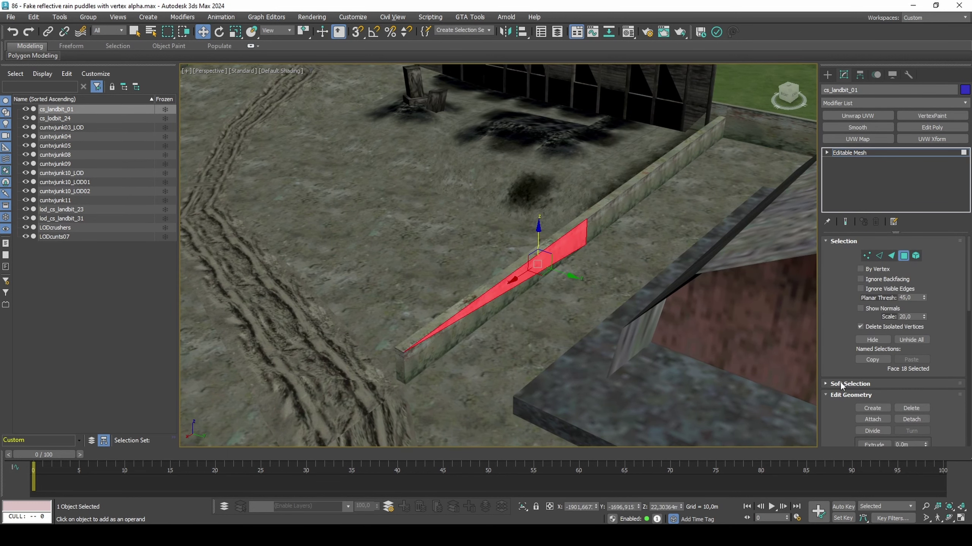
scroll(840, 385, down, 10)
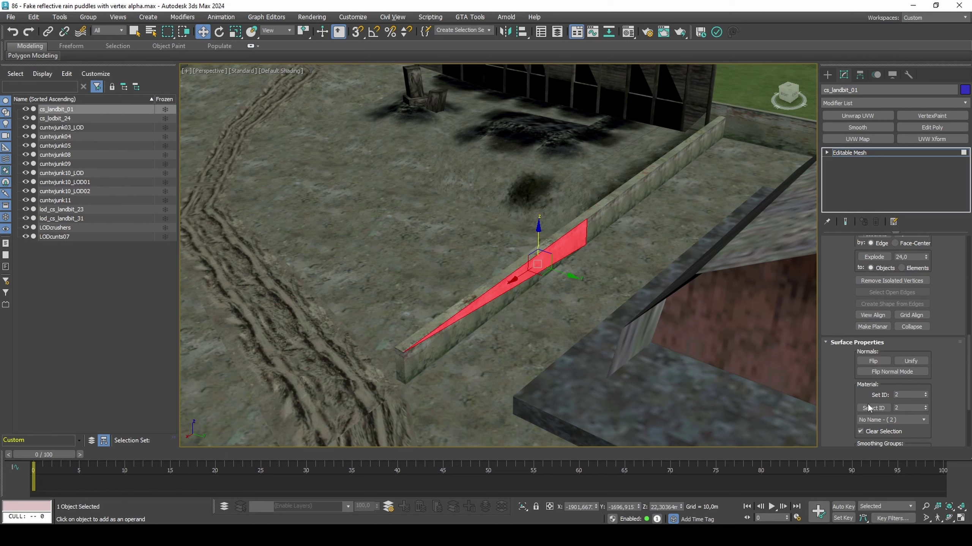
click(870, 407)
Detach the selected wall faces as a clone named "wall"
scroll(952, 304, up, 3)
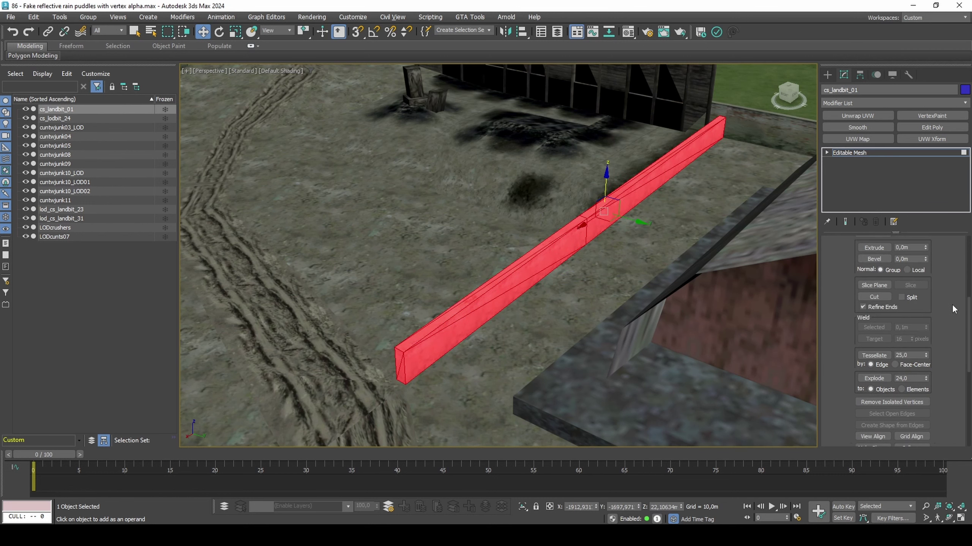
scroll(951, 304, up, 2)
click(919, 313)
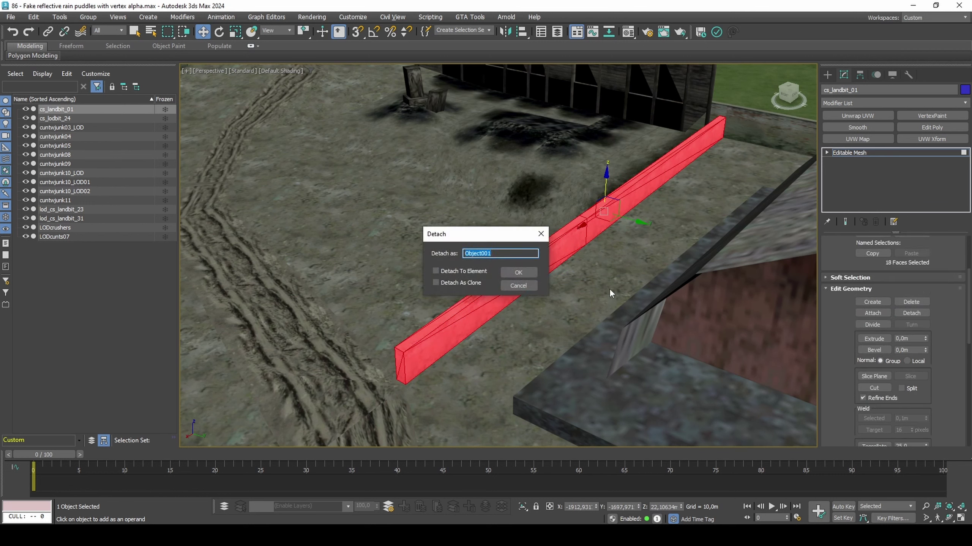
click(478, 286)
click(520, 274)
key(4)
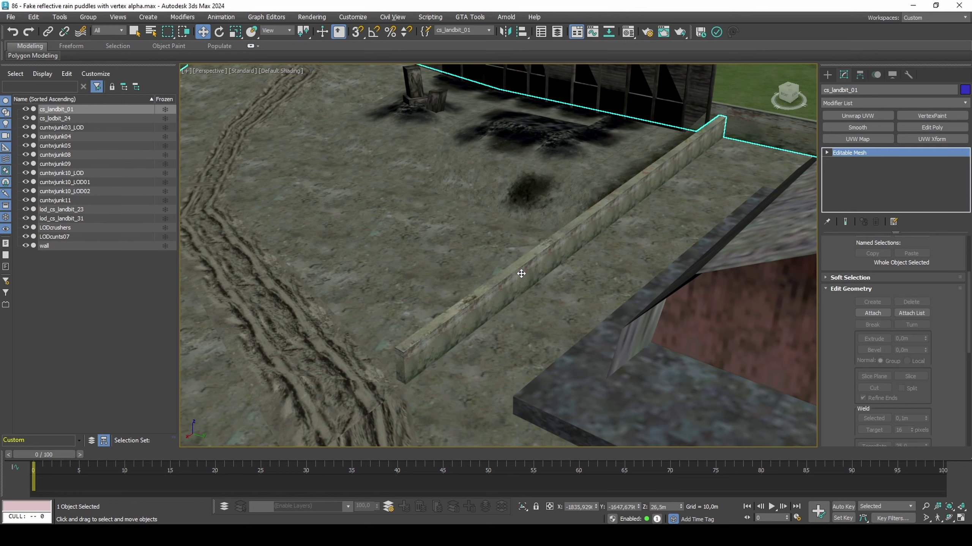
Select the "+junkyard items" set again and make its Boolean modifier unique for each object
click(485, 33)
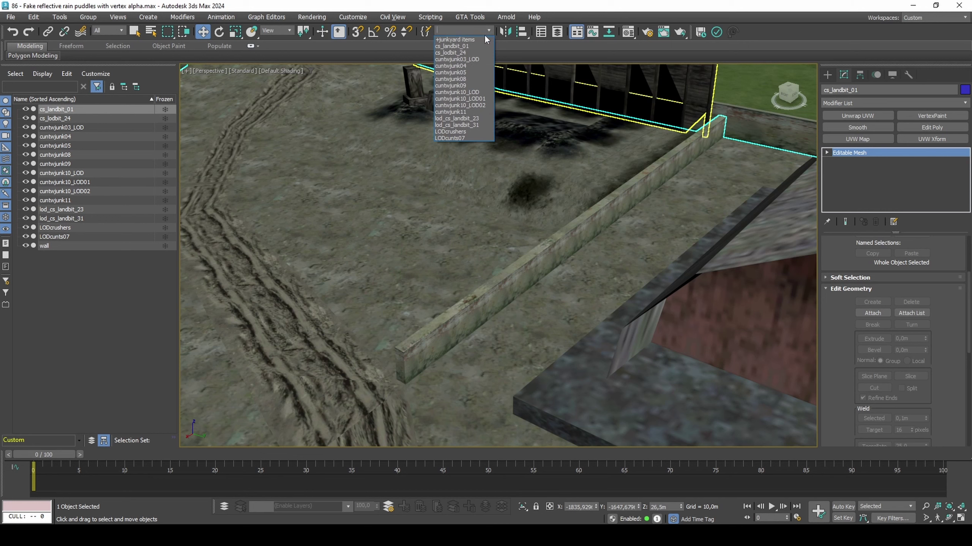
click(481, 40)
scroll(551, 213, down, 8)
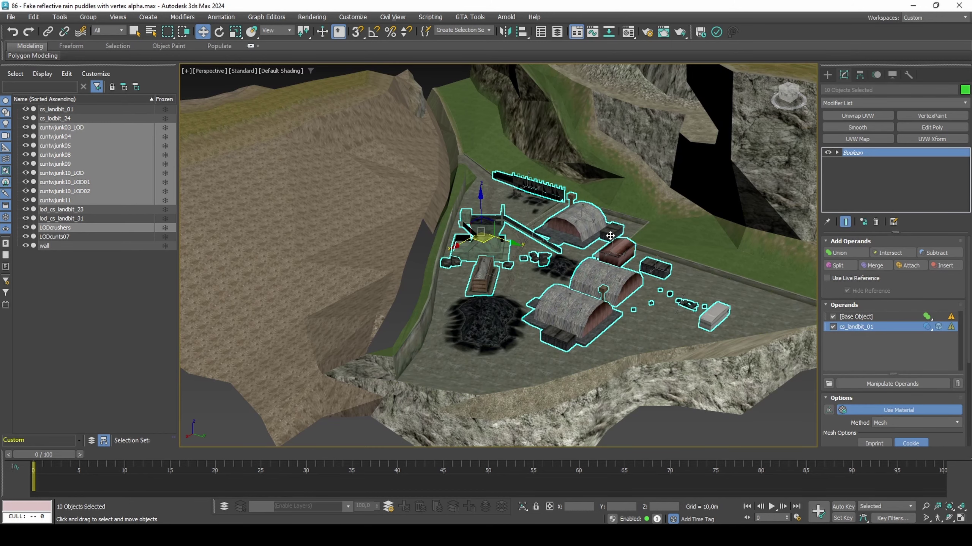
click(865, 222)
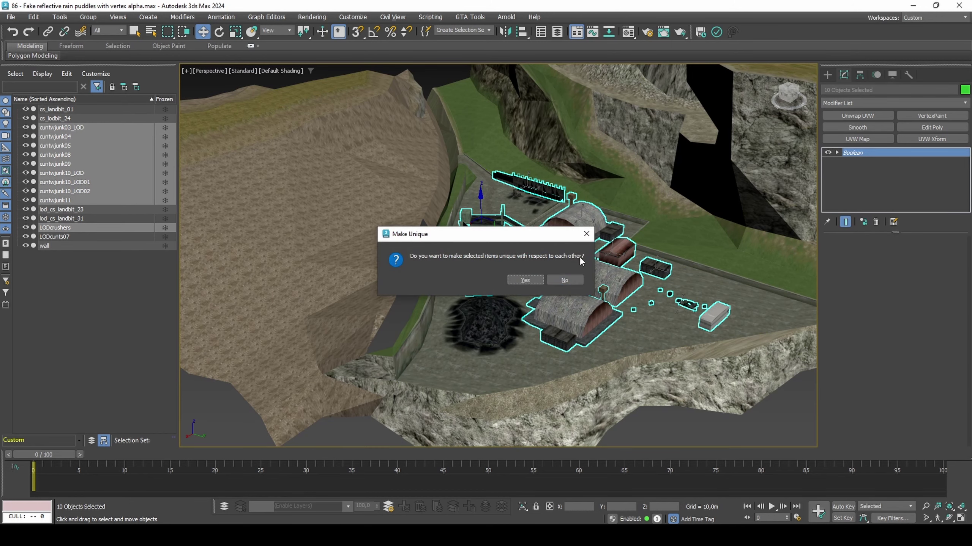
click(517, 281)
Add an Edit Poly modifier to cs_landbit_01 and create a shape from its outer border
click(520, 282)
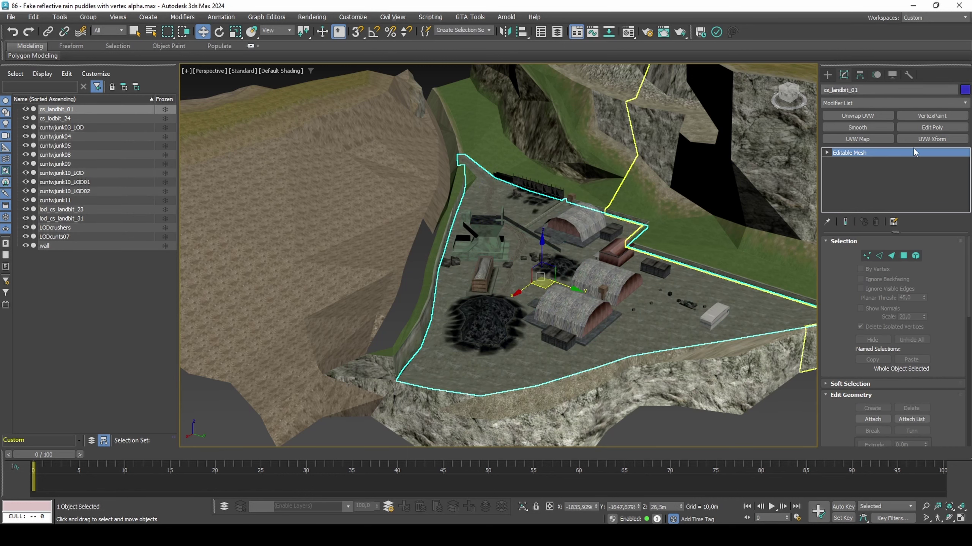
click(933, 128)
key(3)
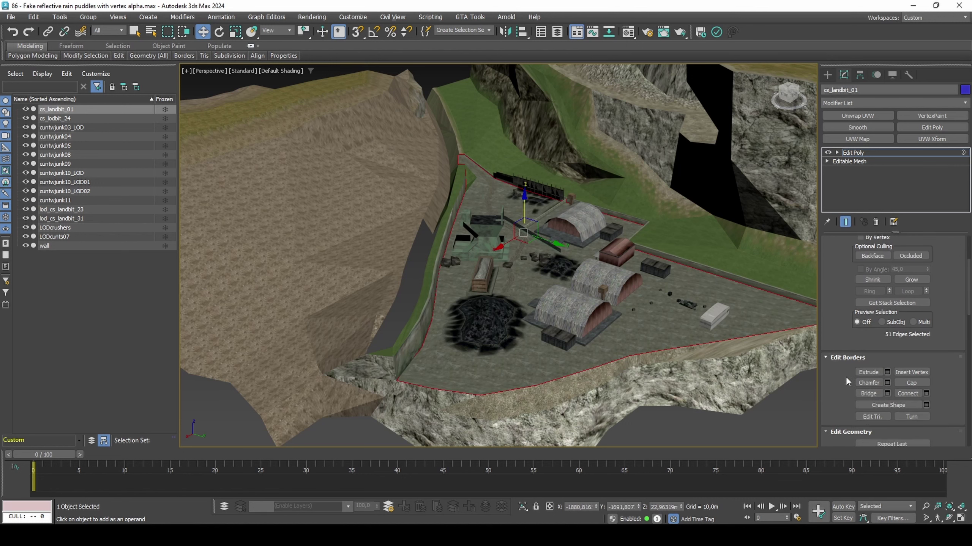
scroll(846, 377, down, 1)
click(869, 375)
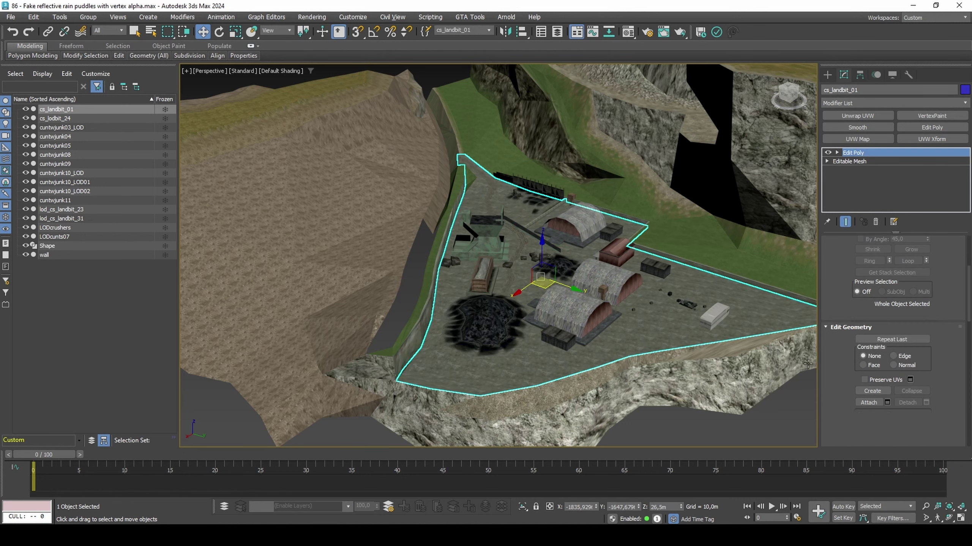
Isolate the ground outline spline and delete the vertices forming the notch beside its pointed far corner
click(698, 344)
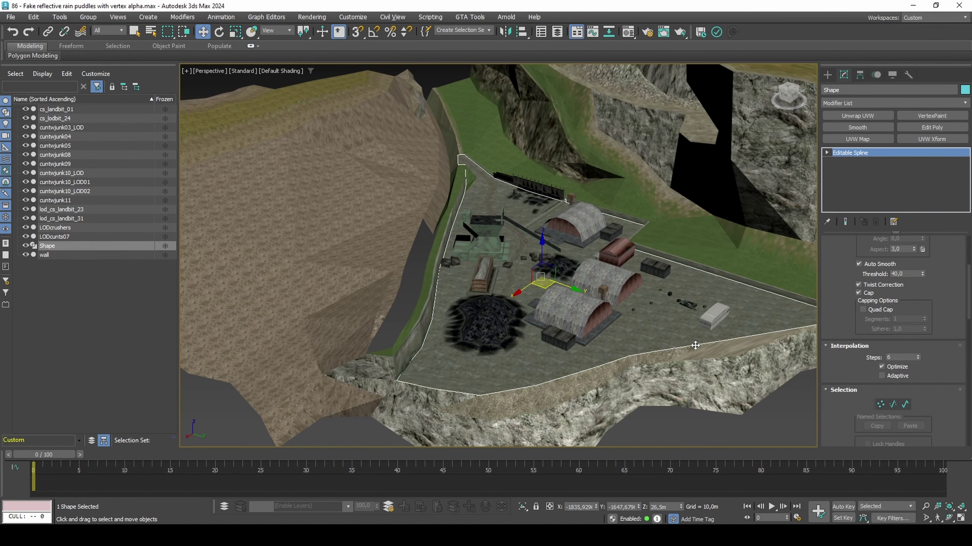
click(522, 508)
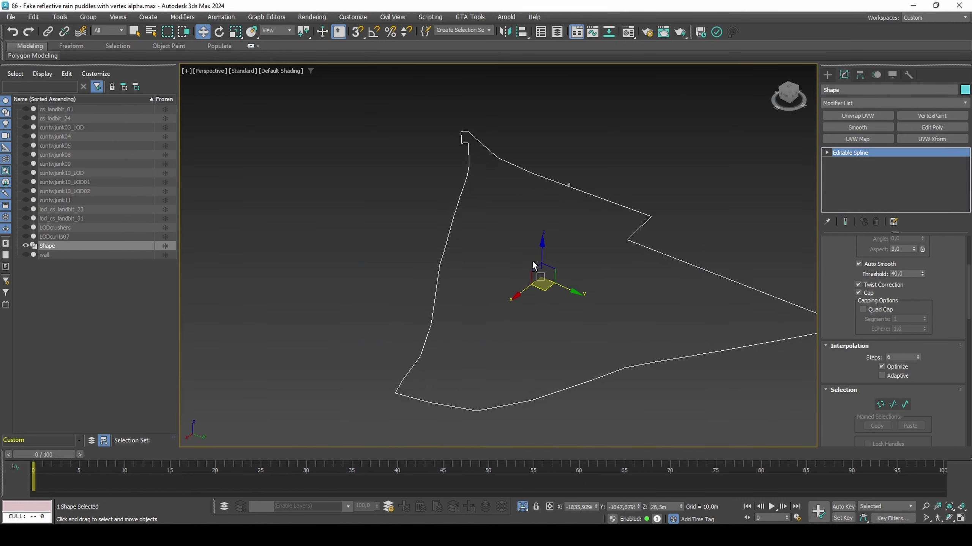
key(1)
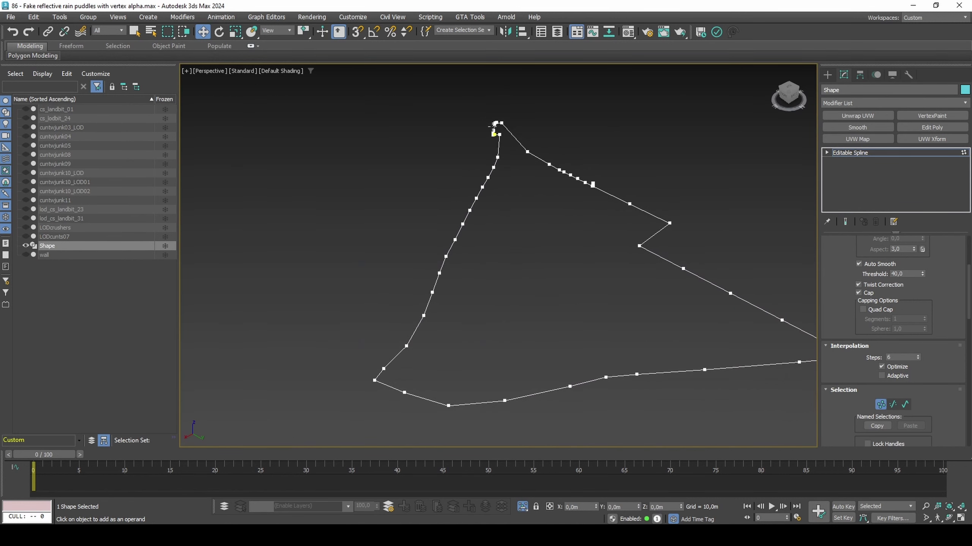
scroll(491, 125, up, 6)
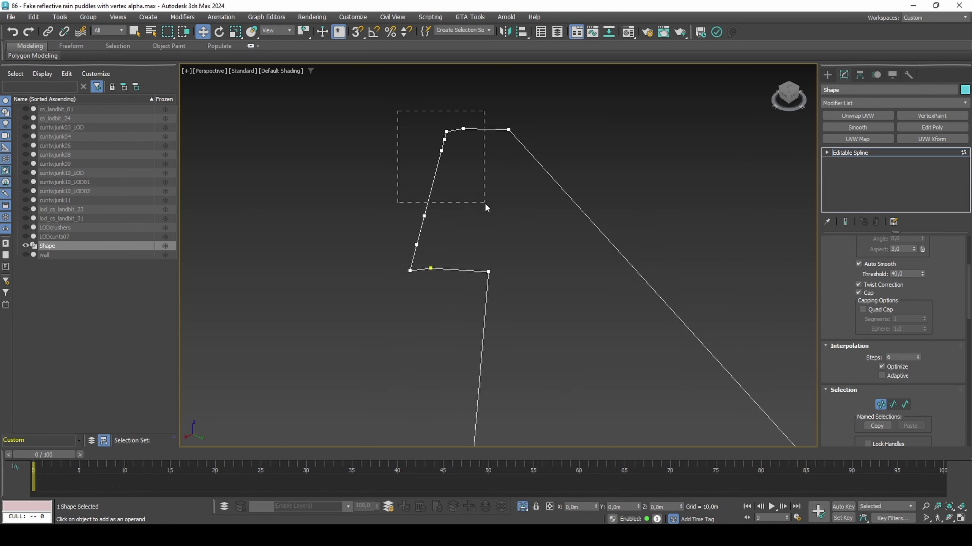
drag(485, 207, 484, 205)
ctrl+drag(354, 297, 352, 297)
key(Delete)
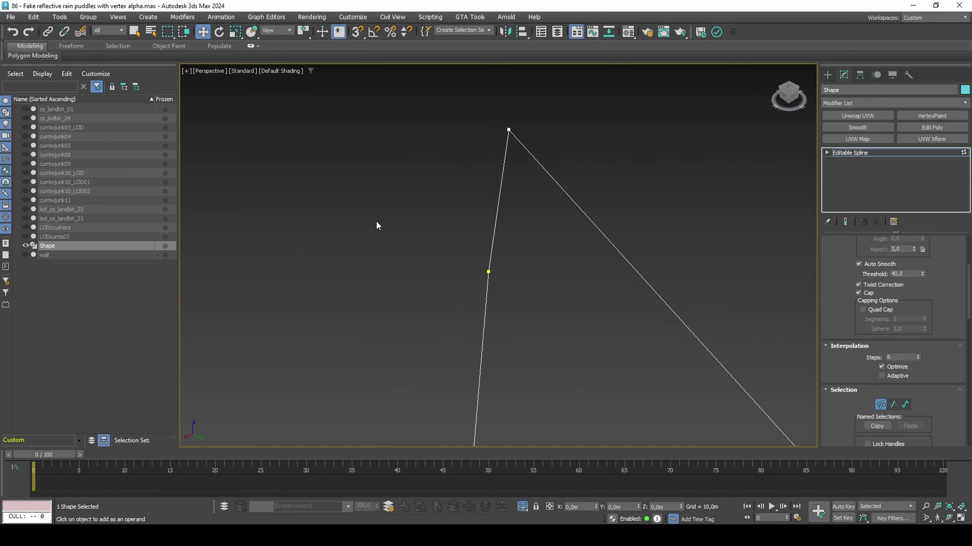
Delete the vertices of the small spike on the outline's far edge, then end the spline's isolation
scroll(376, 219, down, 4)
middle_drag(525, 327, 375, 175)
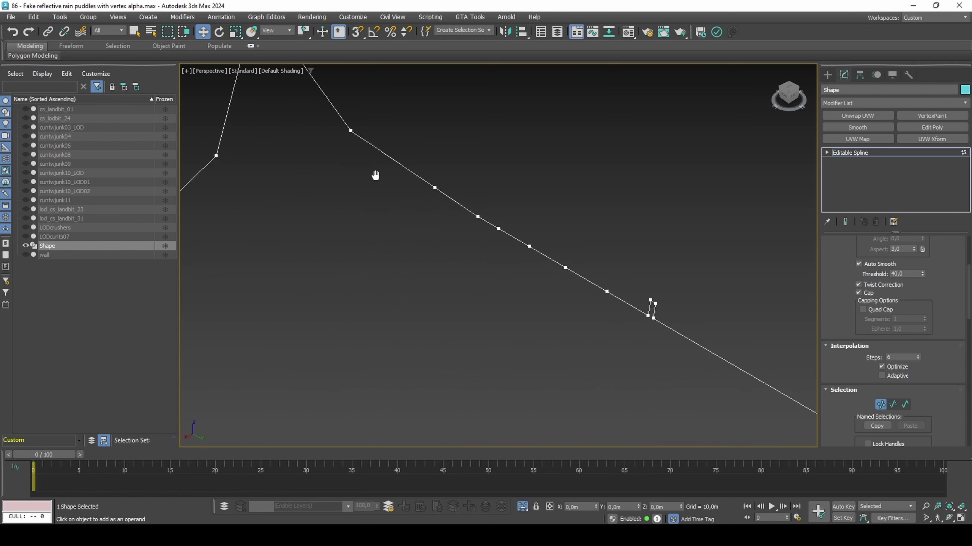
drag(665, 306, 665, 307)
key(Delete)
scroll(587, 249, down, 8)
scroll(565, 280, down, 3)
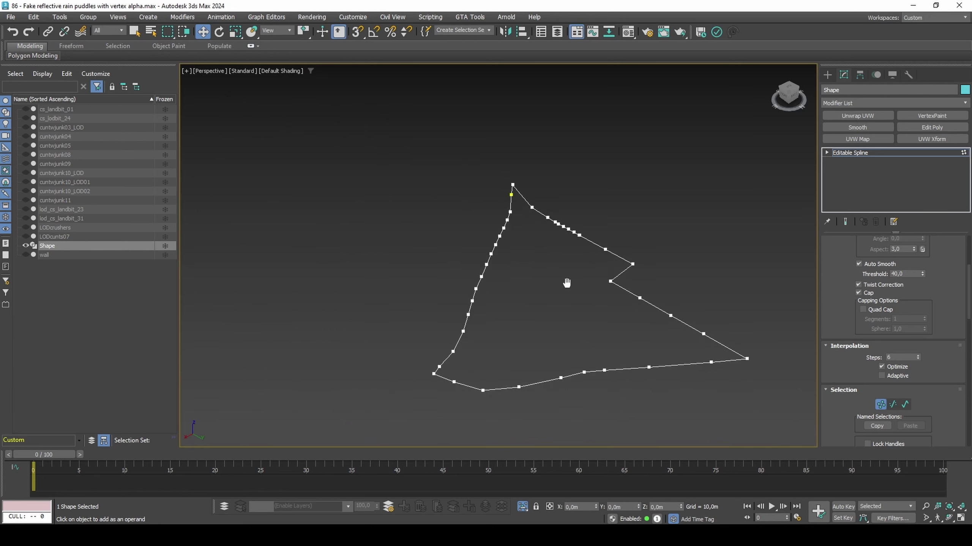
key(1)
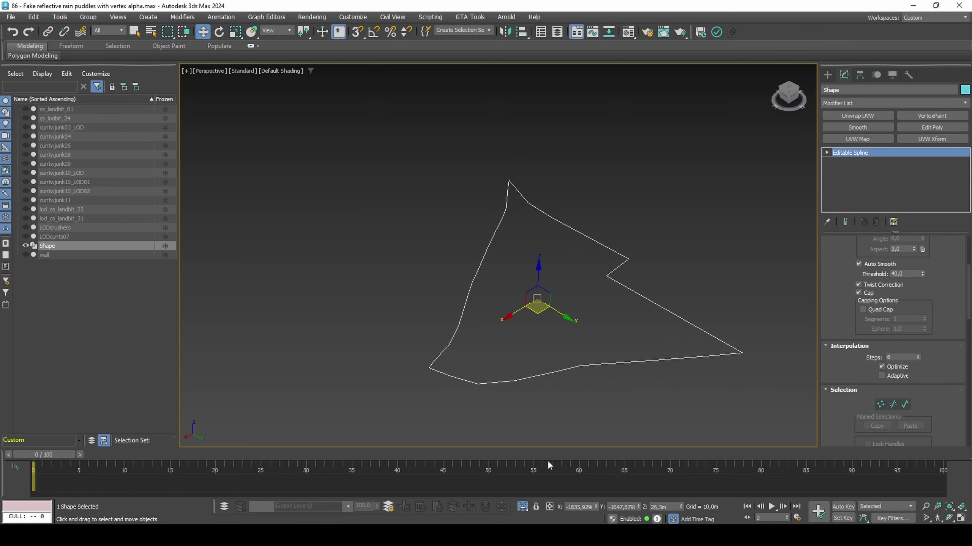
click(522, 506)
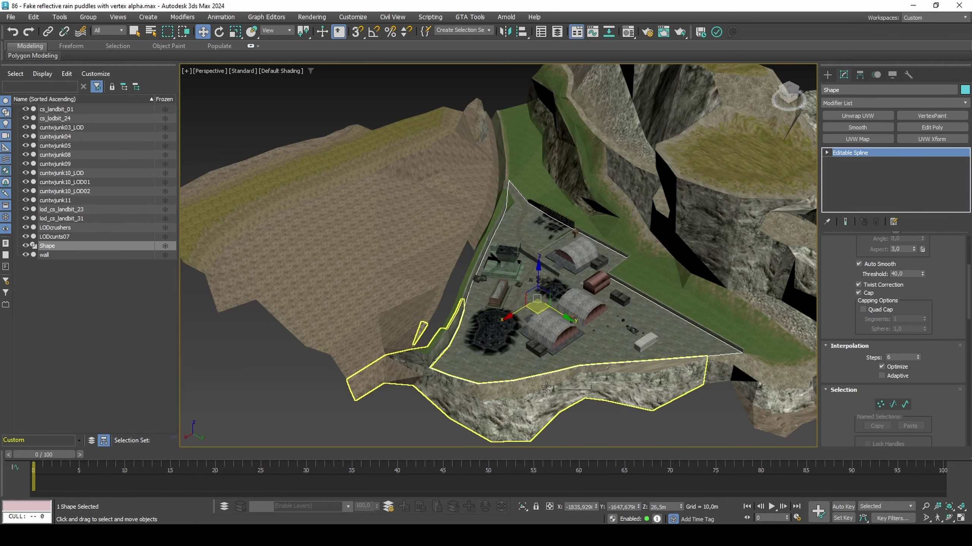
Add a Bevel modifier to the ground outline shape and disable its start cap
click(894, 103)
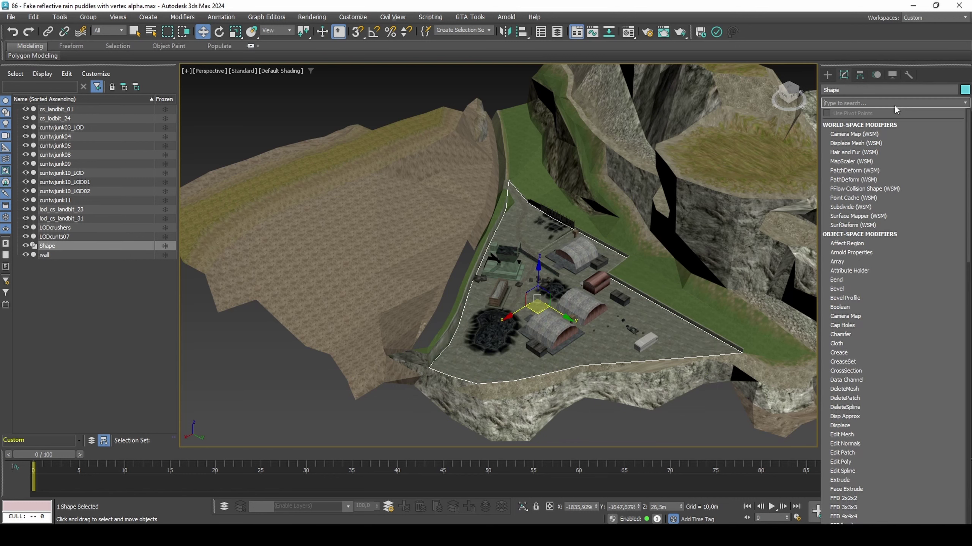
text(bev)
click(867, 124)
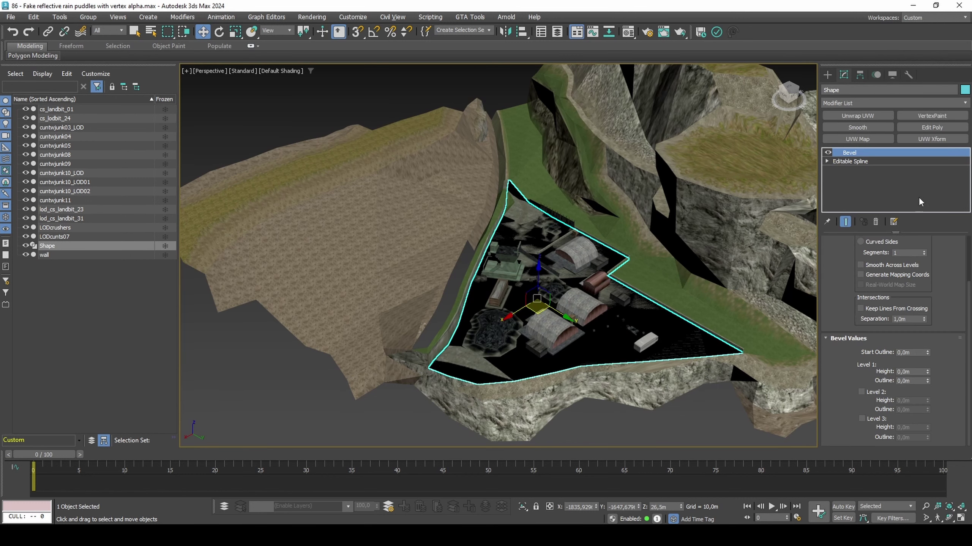
scroll(883, 270, up, 3)
click(863, 262)
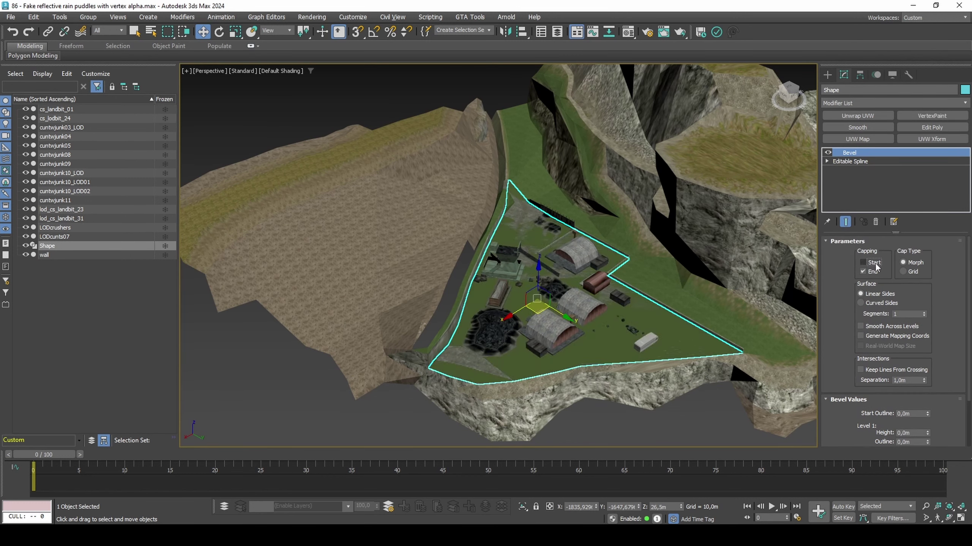
Keep the bevel's lines from crossing with a 25 m separation and set the Level 1 height to -100 m
scroll(953, 320, down, 2)
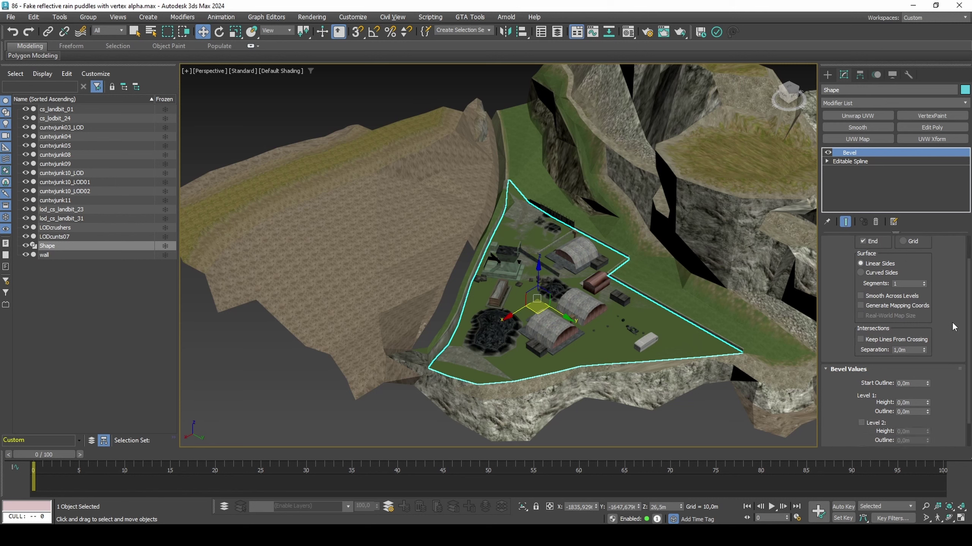
click(915, 342)
mouse_move(926, 404)
mouse_down()
mouse_move(931, 380)
mouse_move(930, 413)
mouse_up()
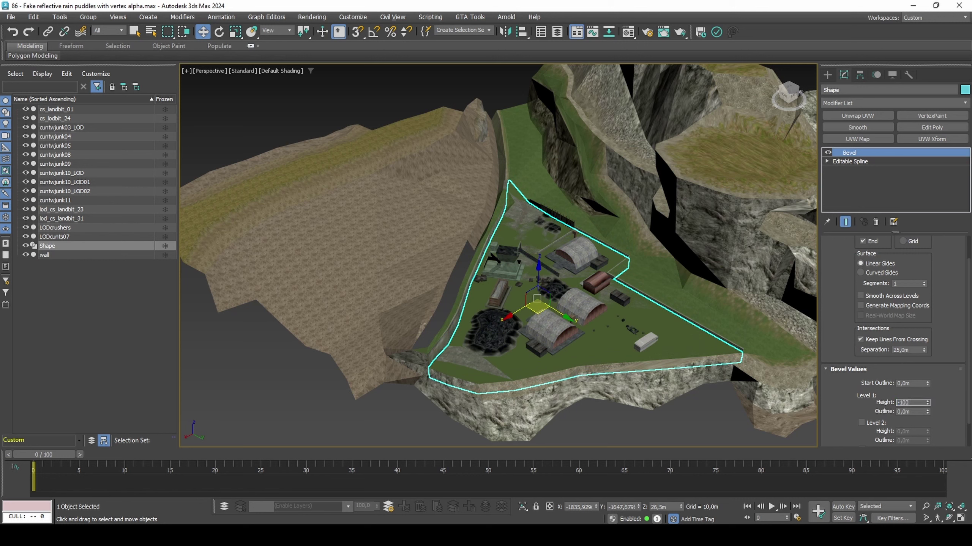
key(Return)
click(852, 398)
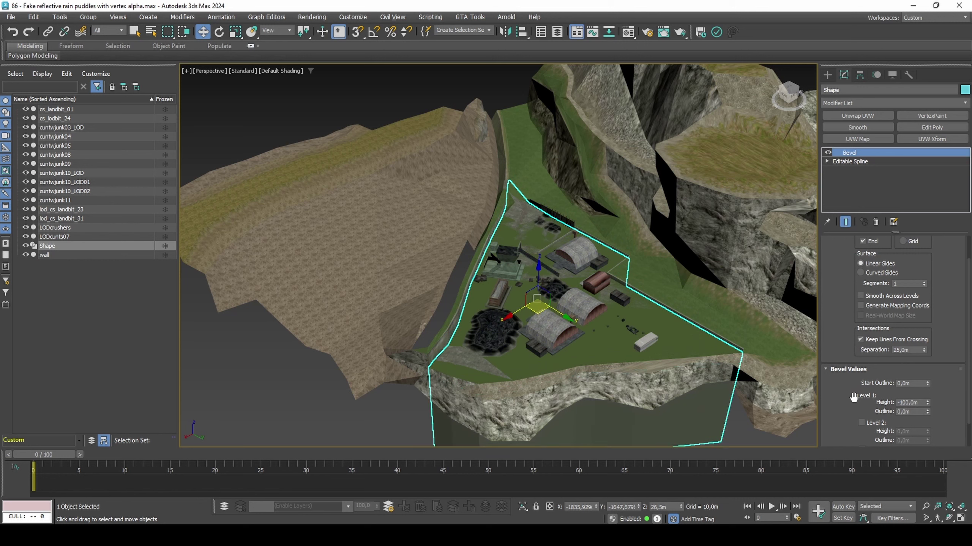
Add an Edit Poly modifier to the beveled shape and select all its side wall polygons, leaving out the flat cap
click(932, 128)
key(4)
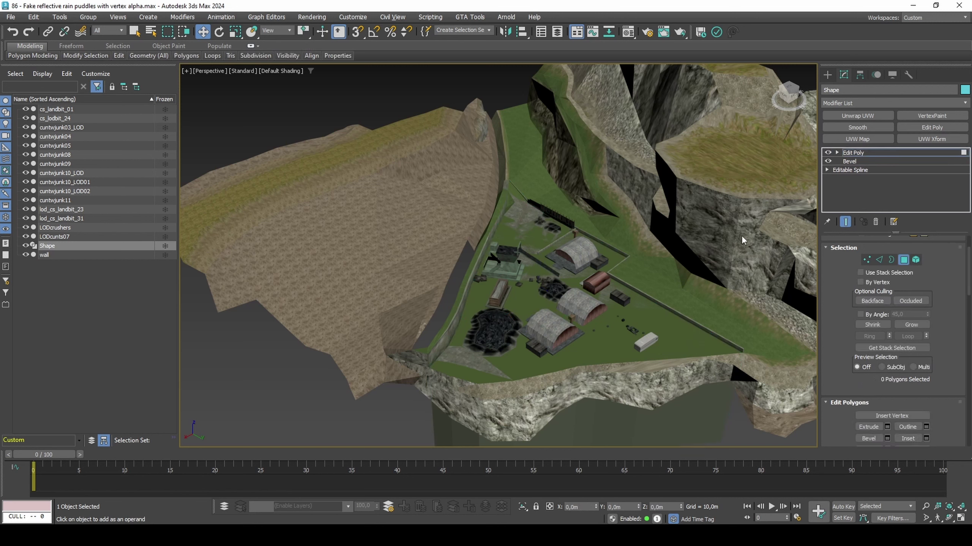
click(610, 328)
click(908, 325)
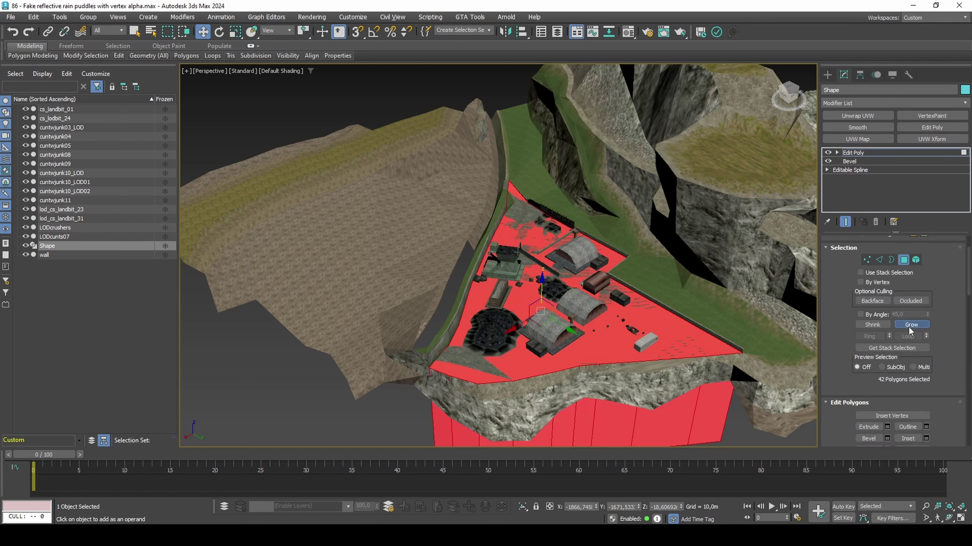
alt+click(629, 348)
scroll(953, 336, down, 2)
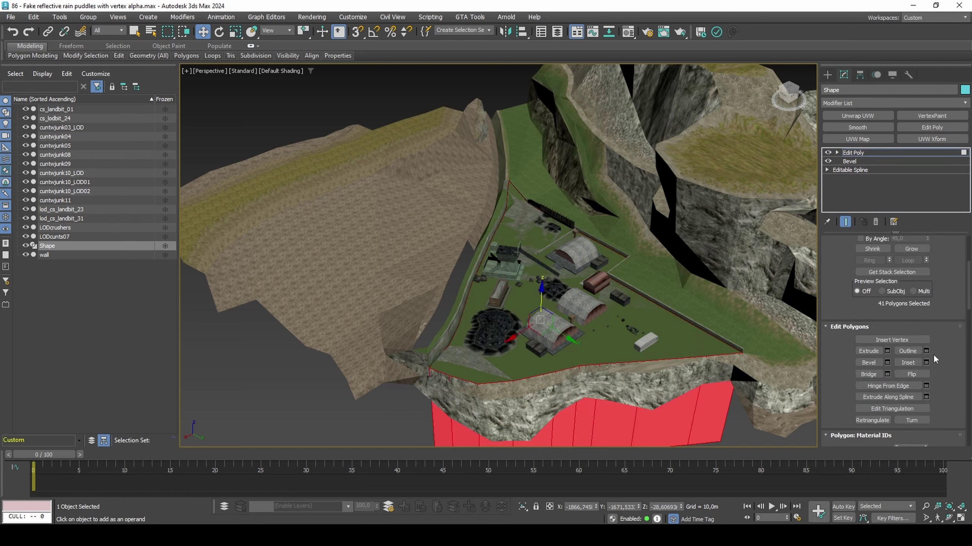
Extrude the selected side walls outward along their local normals by about 324 m, well beyond the surrounding terrain
click(887, 351)
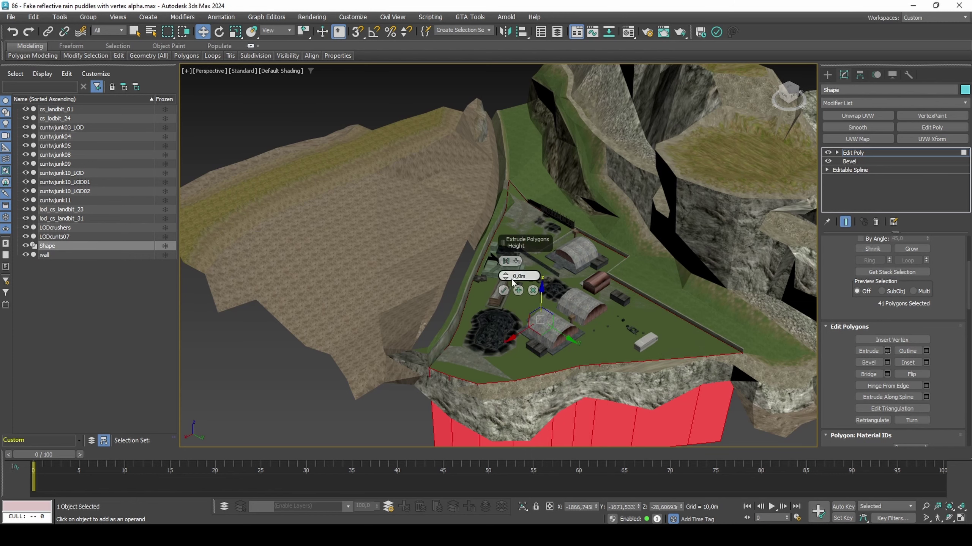
drag(505, 276, 541, 172)
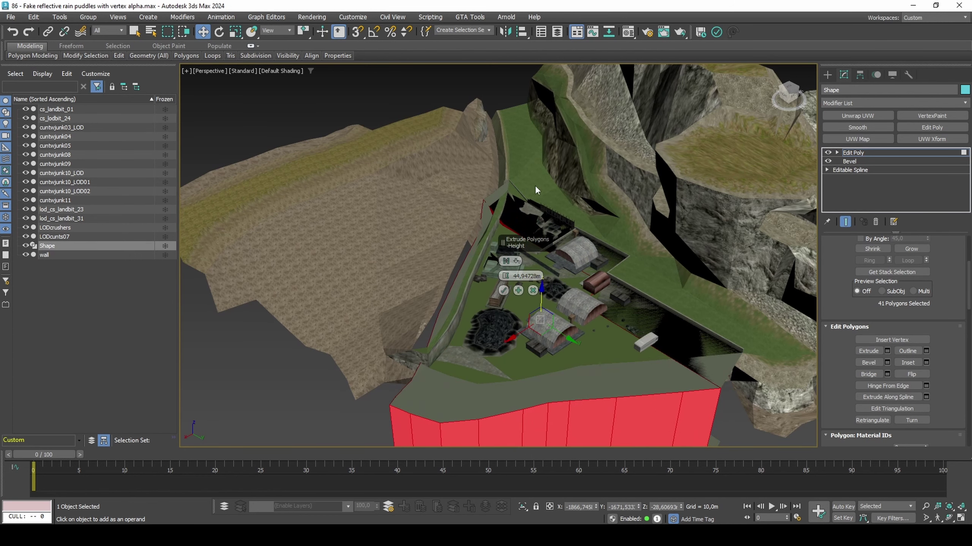
click(515, 261)
scroll(615, 347, down, 10)
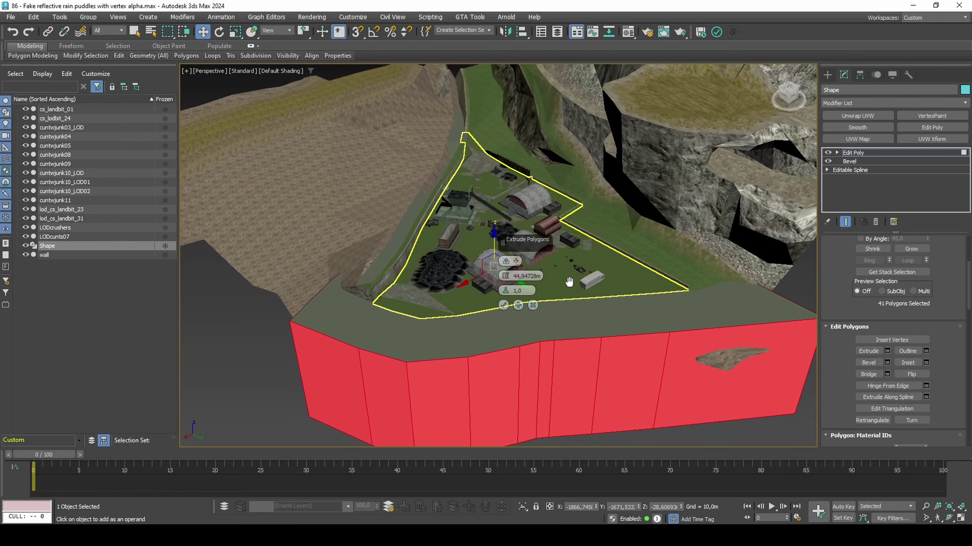
drag(508, 277, 632, 252)
alt+middle_drag(649, 280, 587, 324)
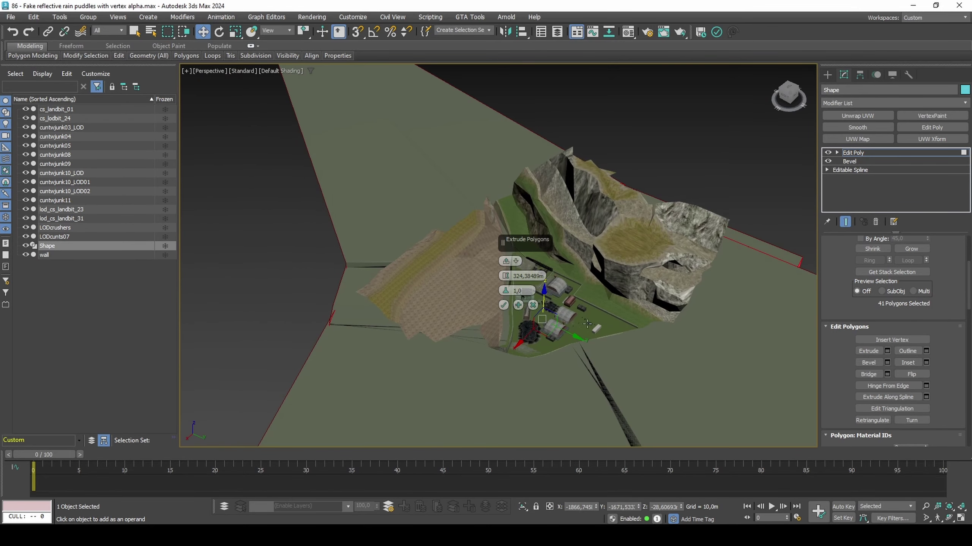
click(503, 306)
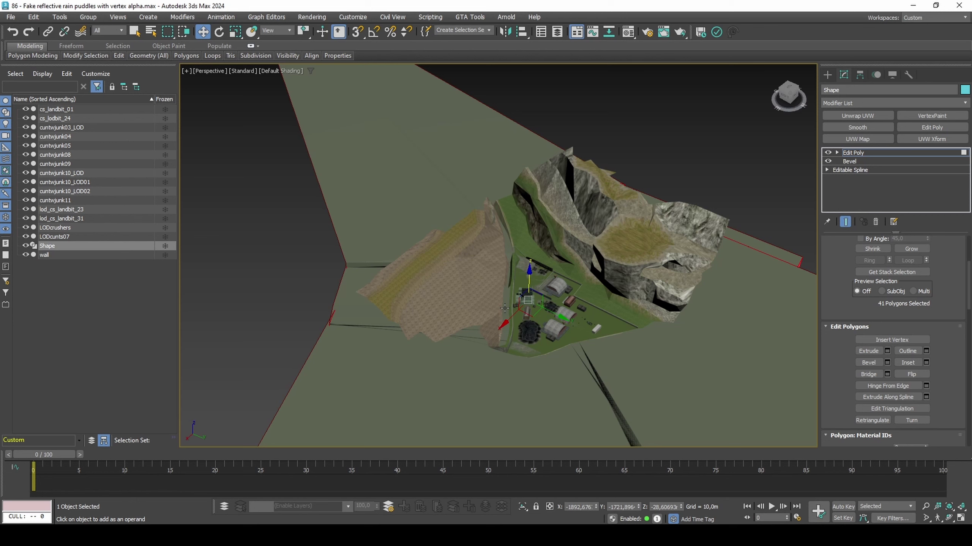
Leave polygon editing and set the extruded shape to Display as Box in its object properties
key(4)
right_click(528, 328)
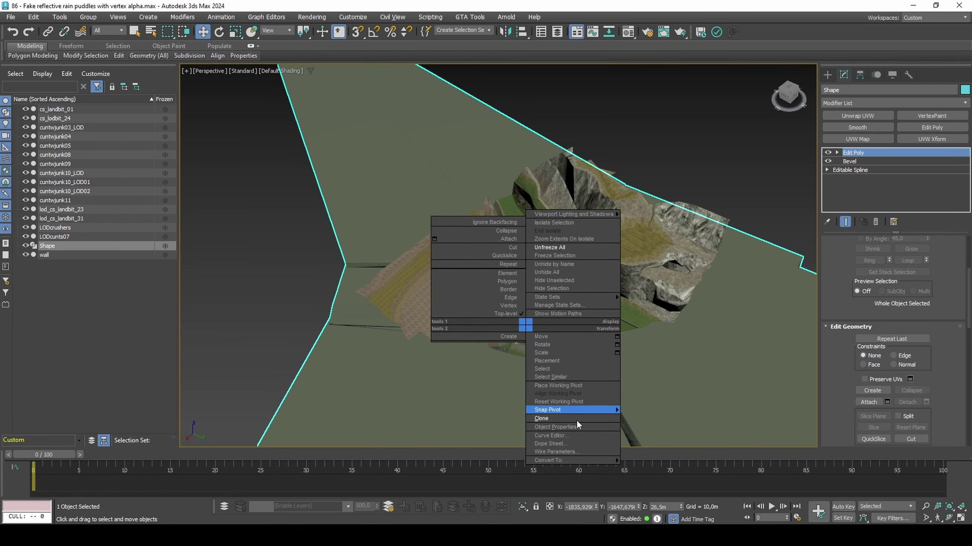
click(577, 426)
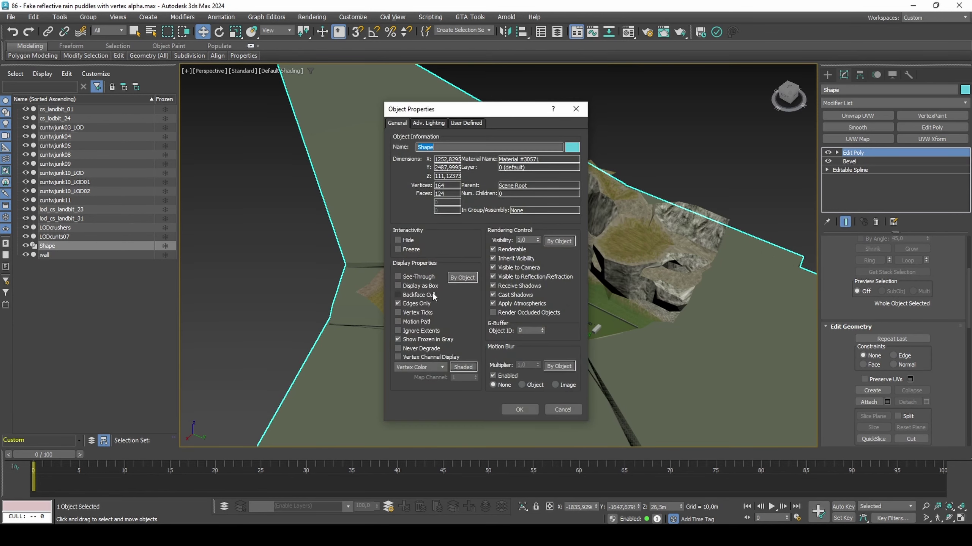
click(421, 286)
click(520, 409)
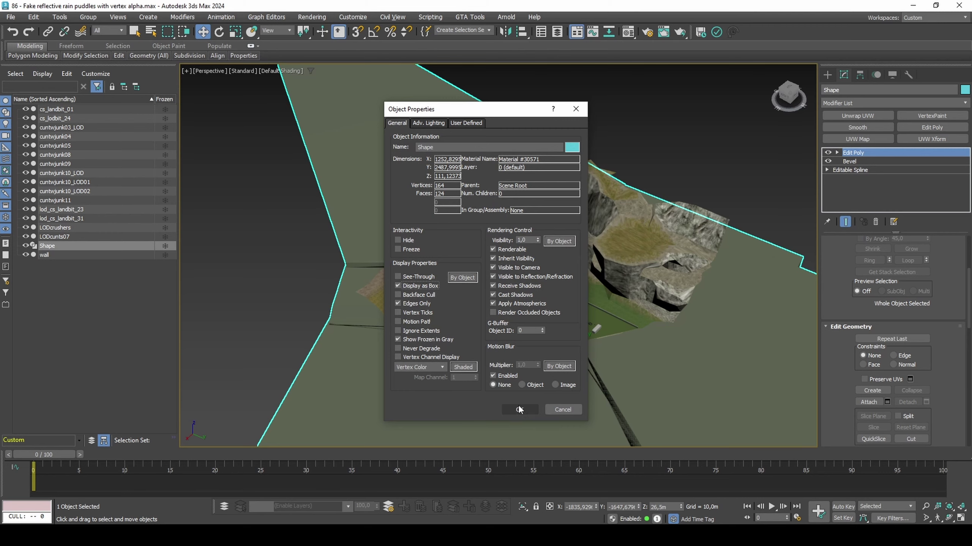
alt+middle_drag(522, 383, 518, 319)
scroll(518, 319, up, 3)
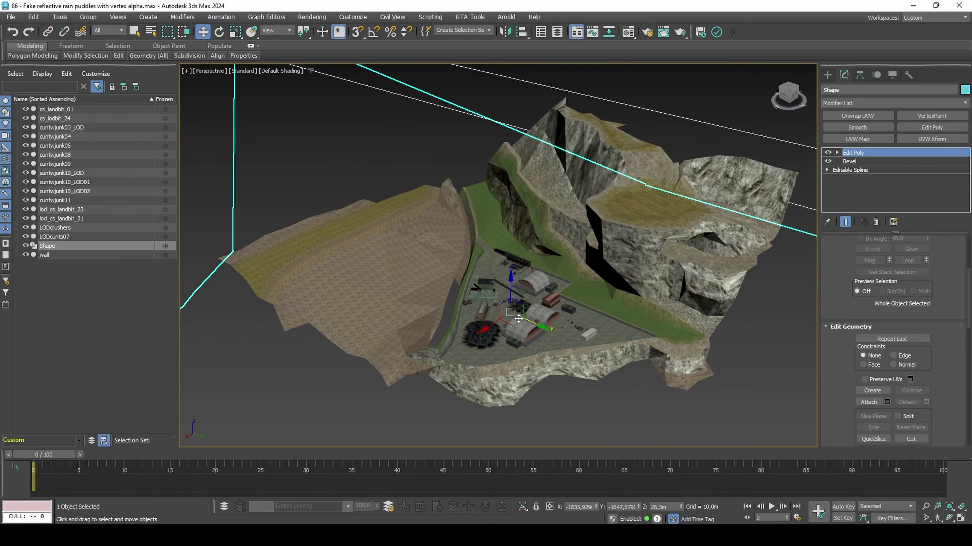
Select the four terrain pieces surrounding the junkyard ground and add a Boolean modifier to them
click(506, 368)
ctrl+click(390, 312)
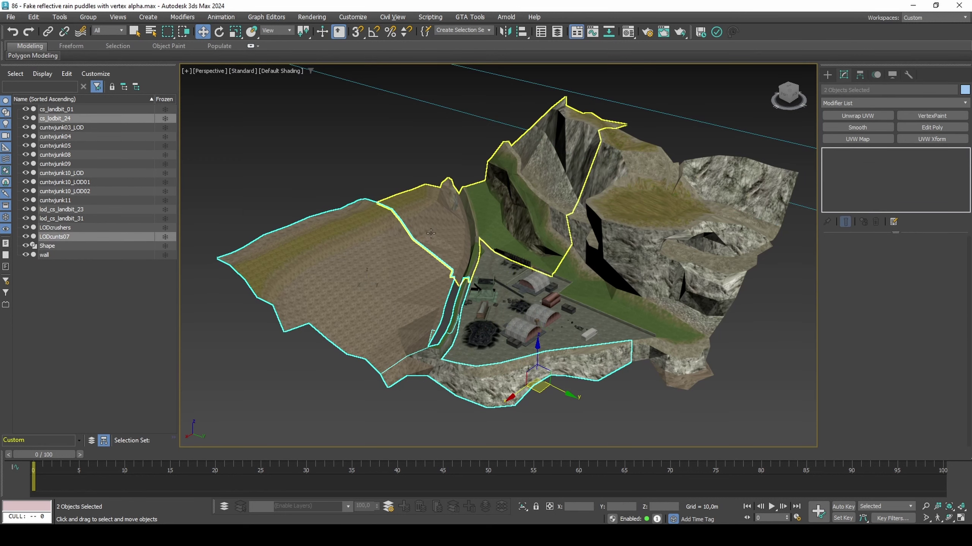
ctrl+click(431, 233)
ctrl+click(618, 244)
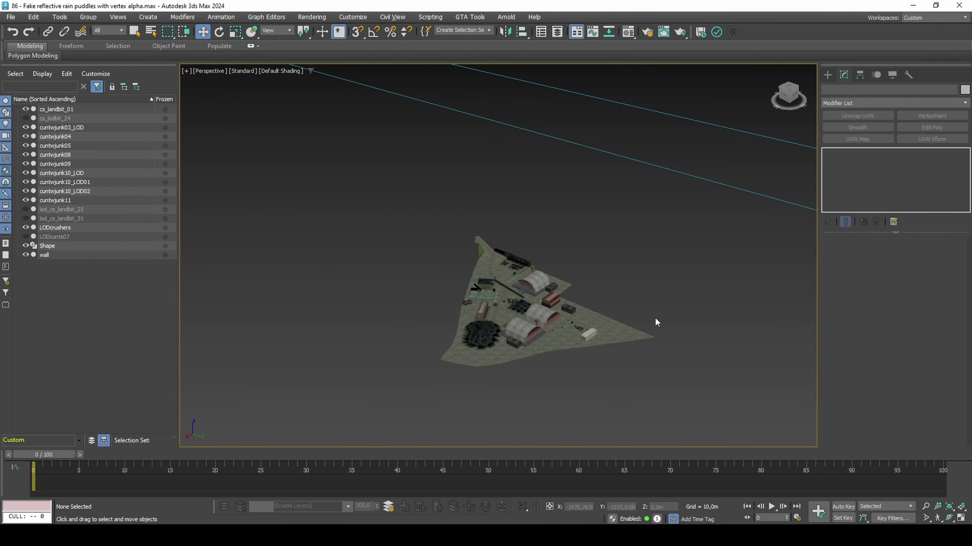
click(877, 105)
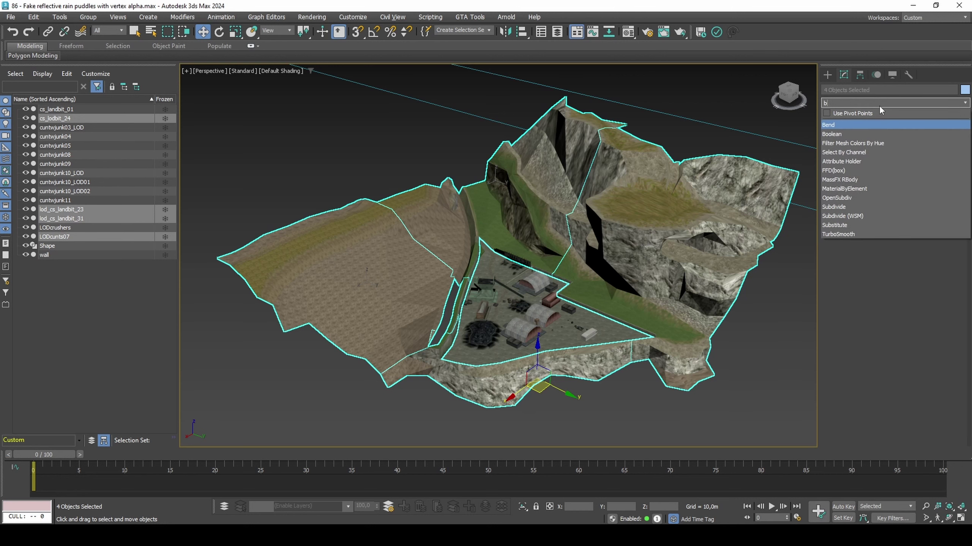
click(872, 134)
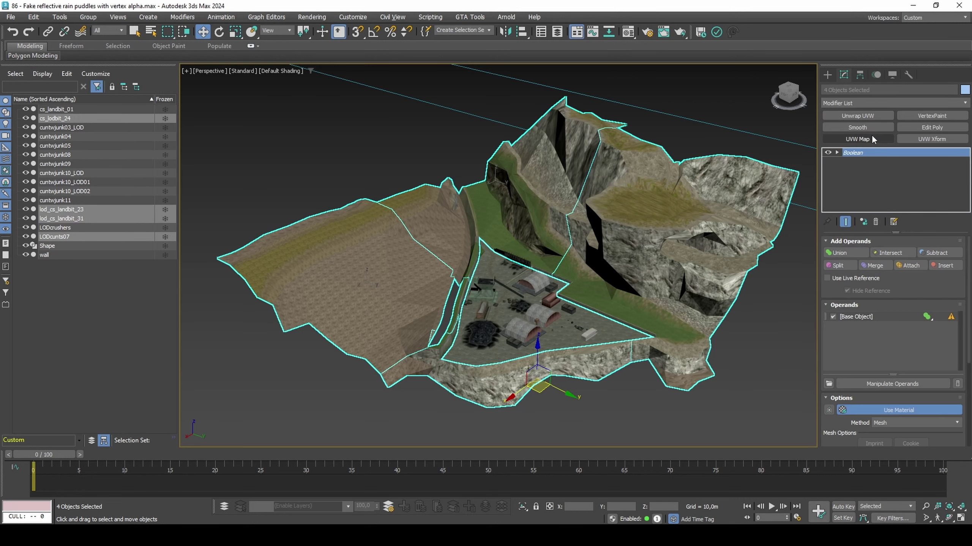
Subtract the boxed shape from the four terrain pieces and make their Boolean modifiers unique with respect to each other
click(937, 253)
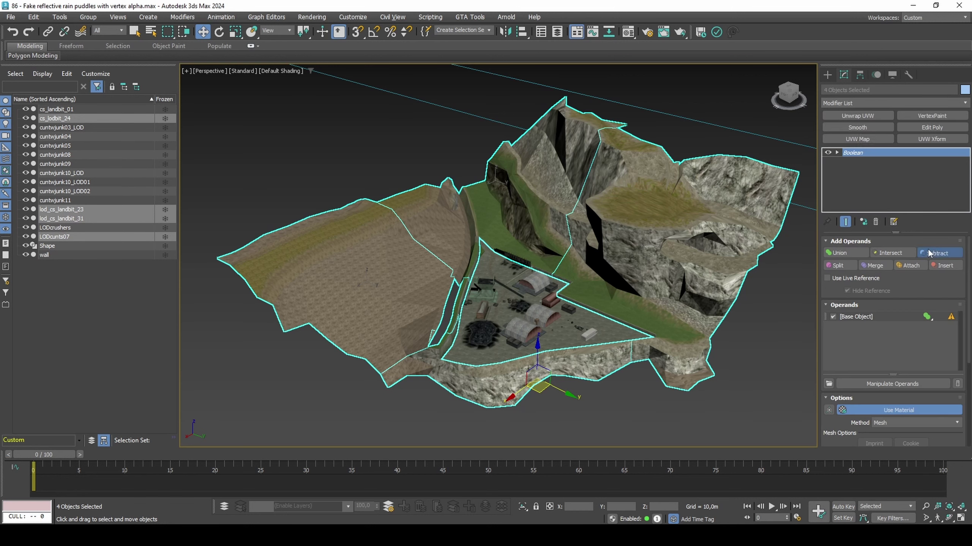
click(770, 138)
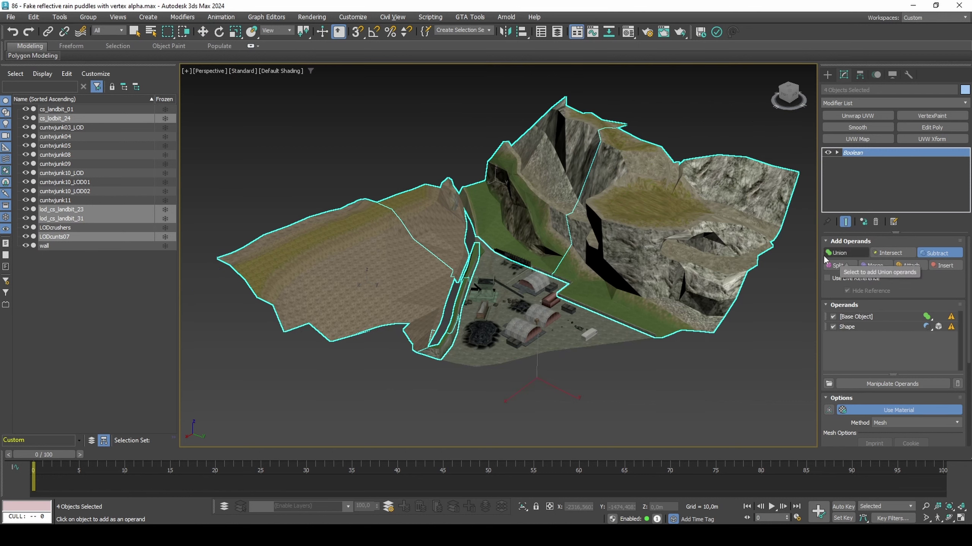
click(862, 222)
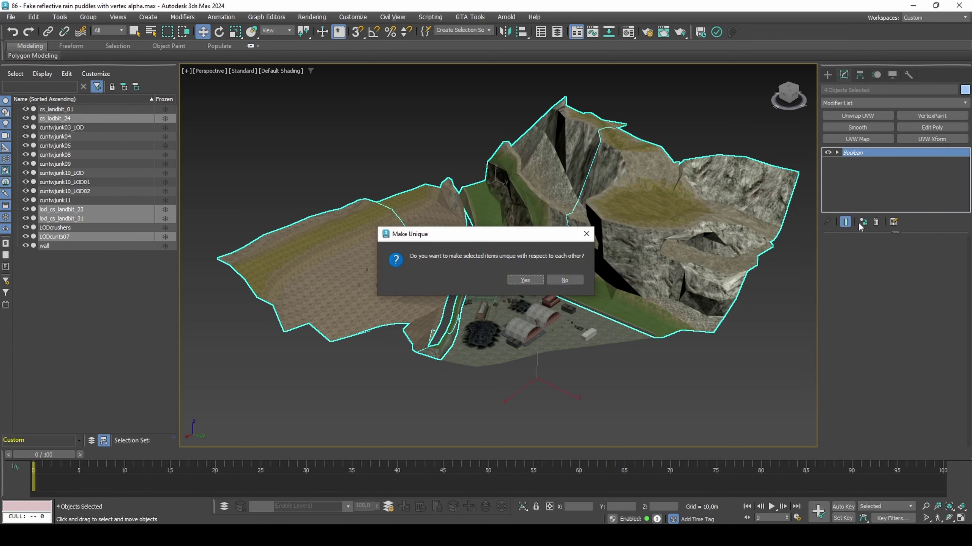
click(539, 280)
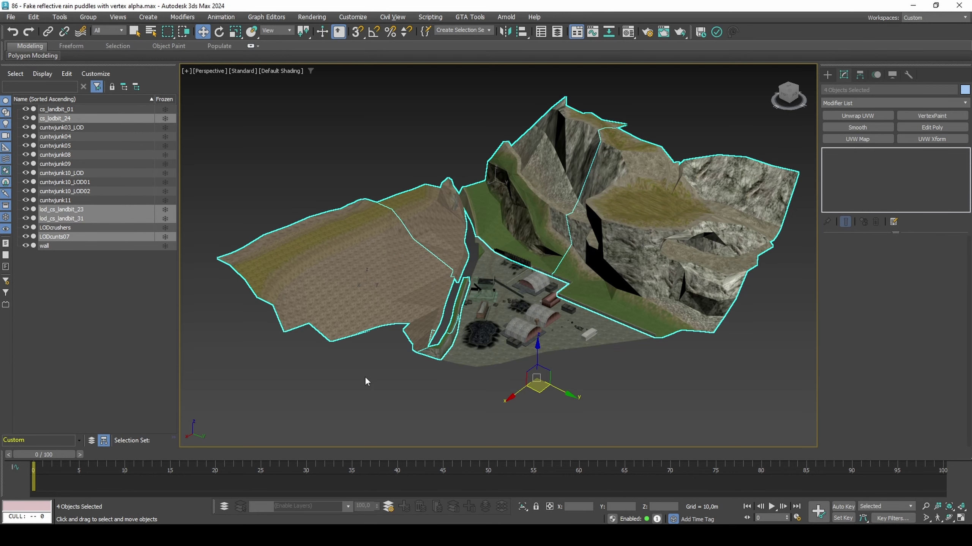
Select every object except cs_landbit_01 and add a Mirror modifier along the Z axis, with Copy left off
key(ctrl+a)
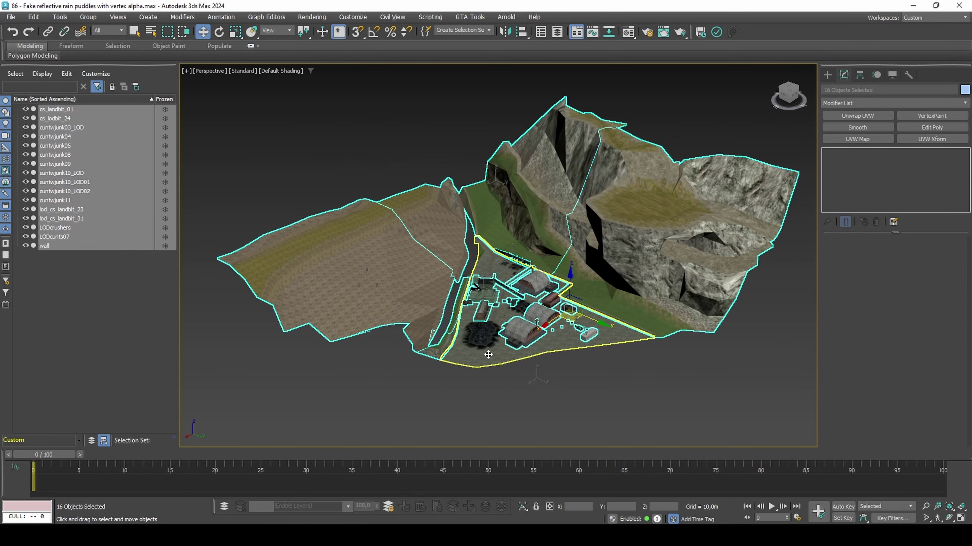
click(879, 103)
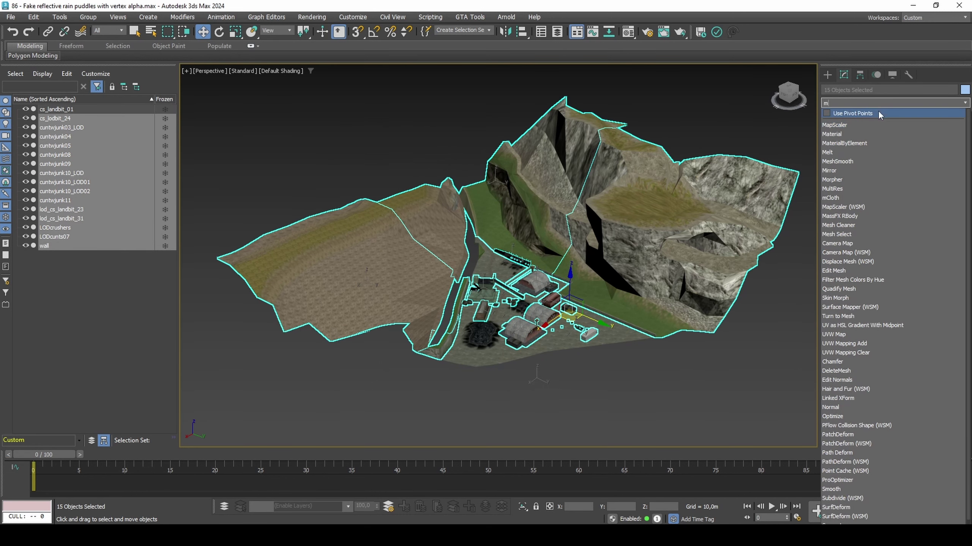
text(m)
click(830, 171)
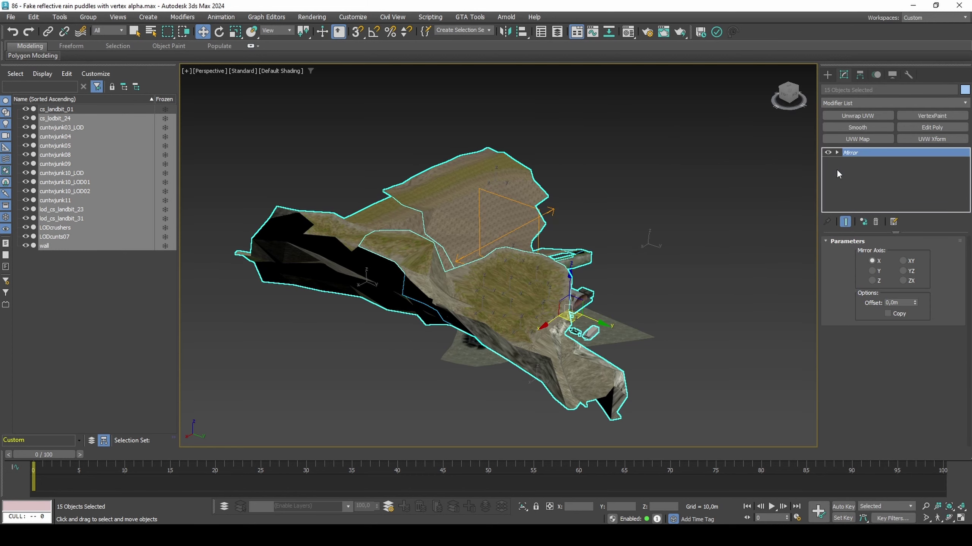
click(872, 280)
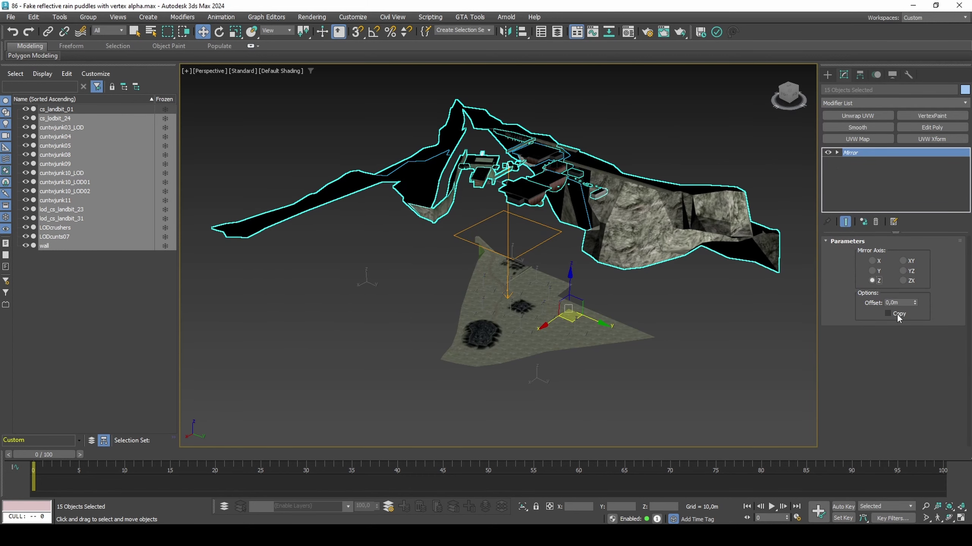
click(887, 313)
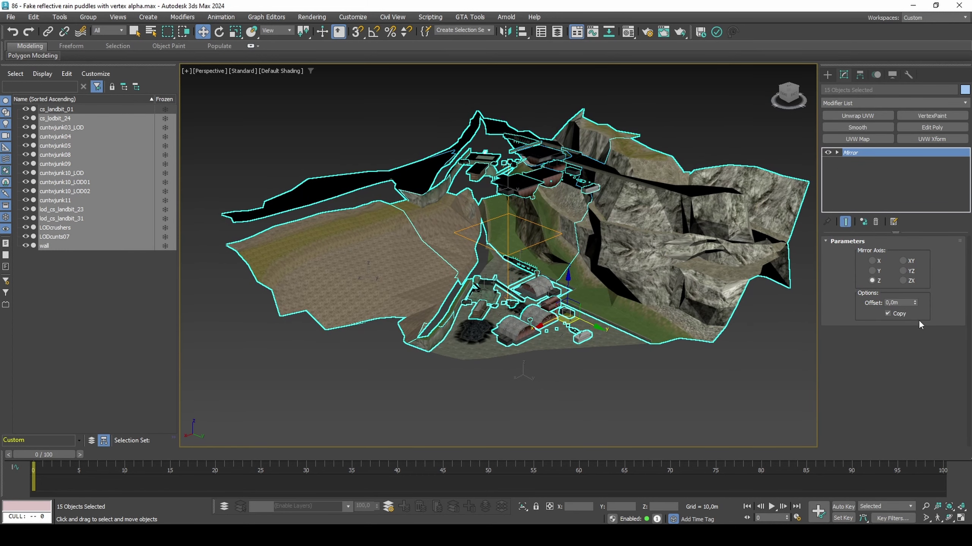
click(894, 314)
Lower the Mirror Center to the junkyard ground at about Z 6.2 m and enable Copy on the modifier
key(1)
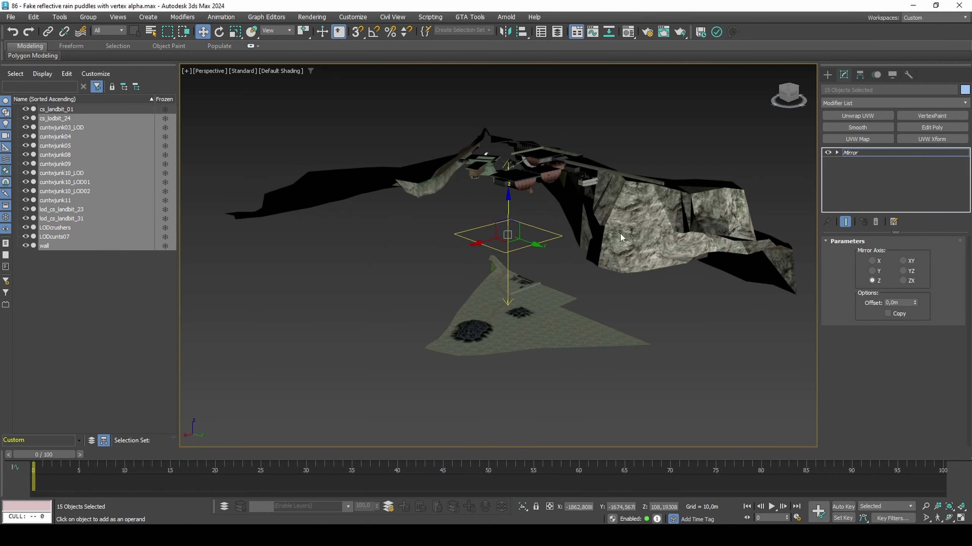
click(836, 152)
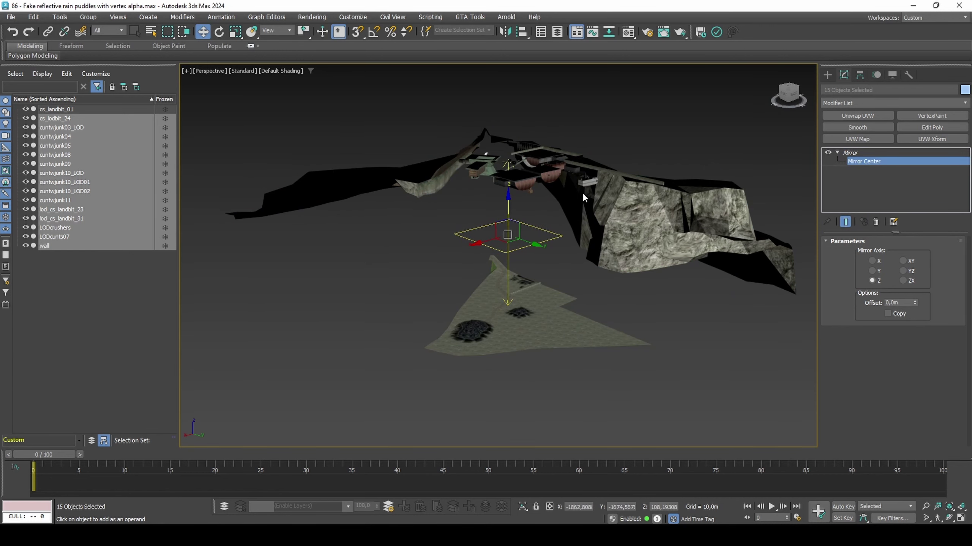
drag(513, 217, 531, 313)
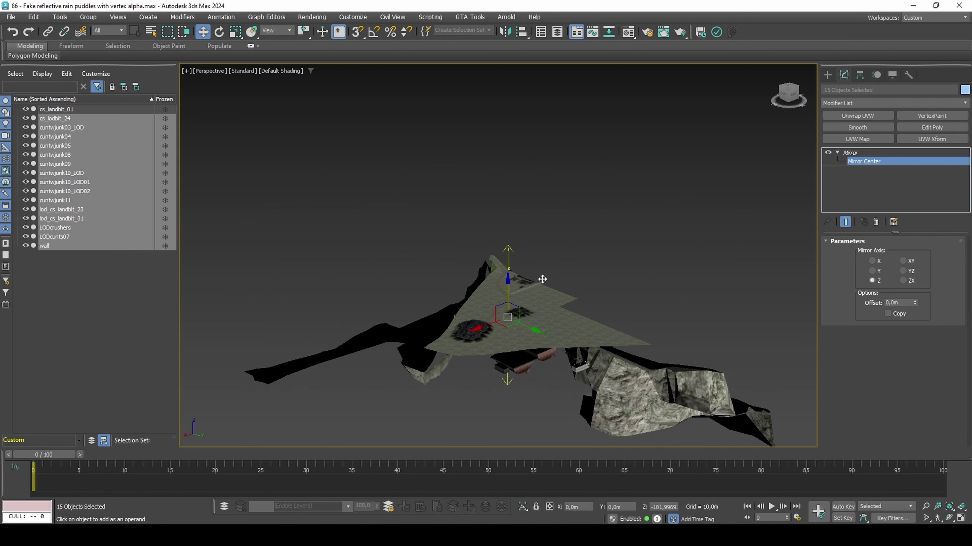
scroll(531, 313, up, 3)
click(888, 314)
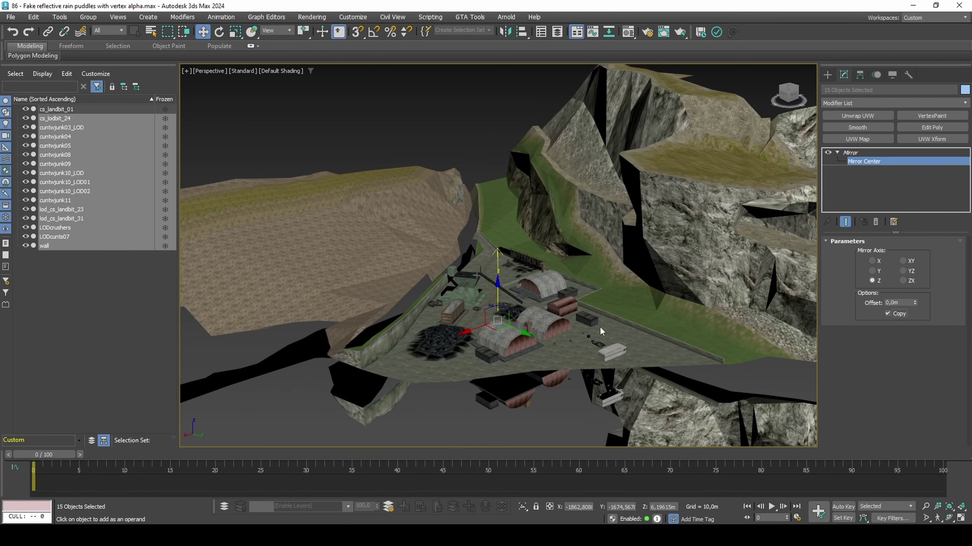
Turn on vertex snapping and review the Enable Axis Constraints option in the snap settings
scroll(519, 335, up, 3)
scroll(506, 311, up, 2)
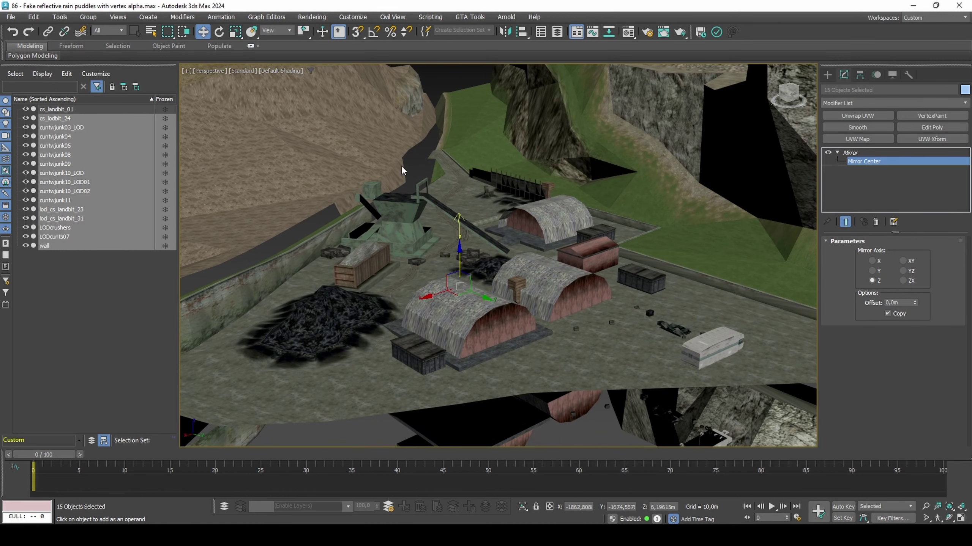
key(s)
right_click(358, 34)
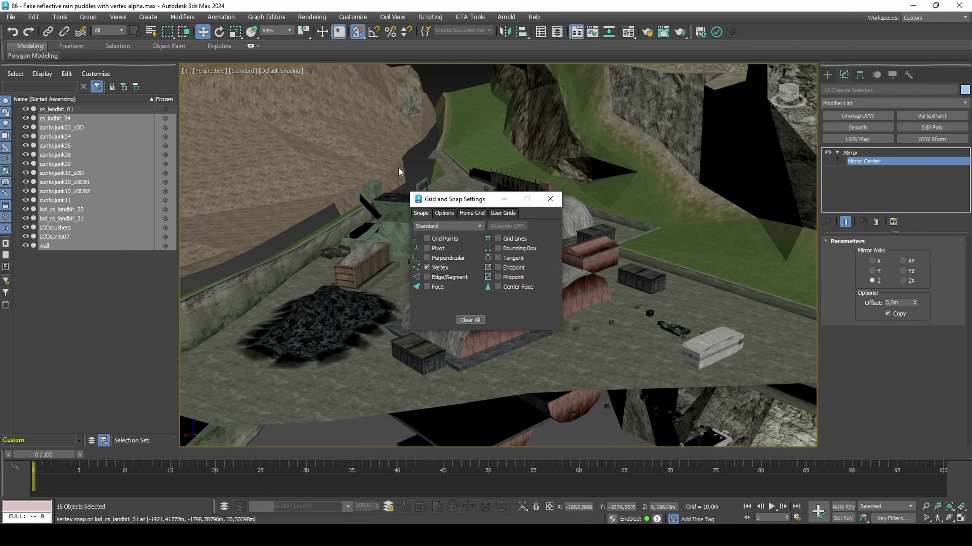
click(444, 214)
drag(463, 203, 232, 286)
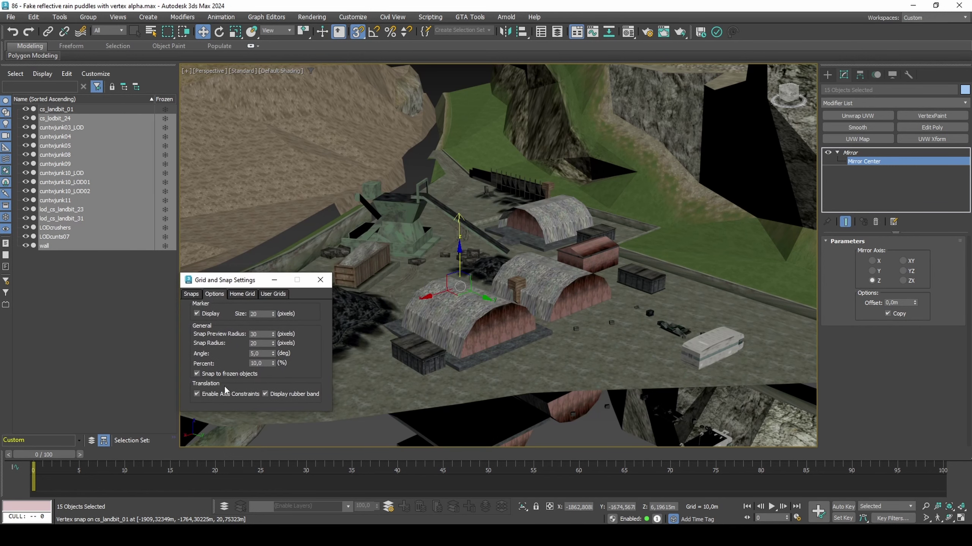
click(321, 279)
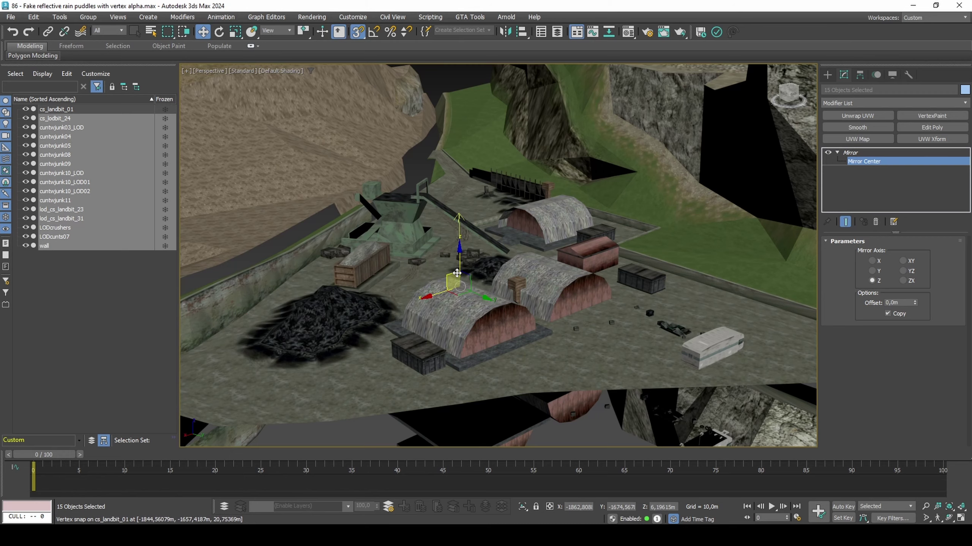
Snap the Mirror Center's height to the bottom corner vertex of the front hangar's base and toggle Copy off and on to check the mirroring
mouse_move(457, 273)
mouse_down()
mouse_move(557, 341)
mouse_move(544, 327)
mouse_up()
scroll(553, 335, up, 8)
key(F4)
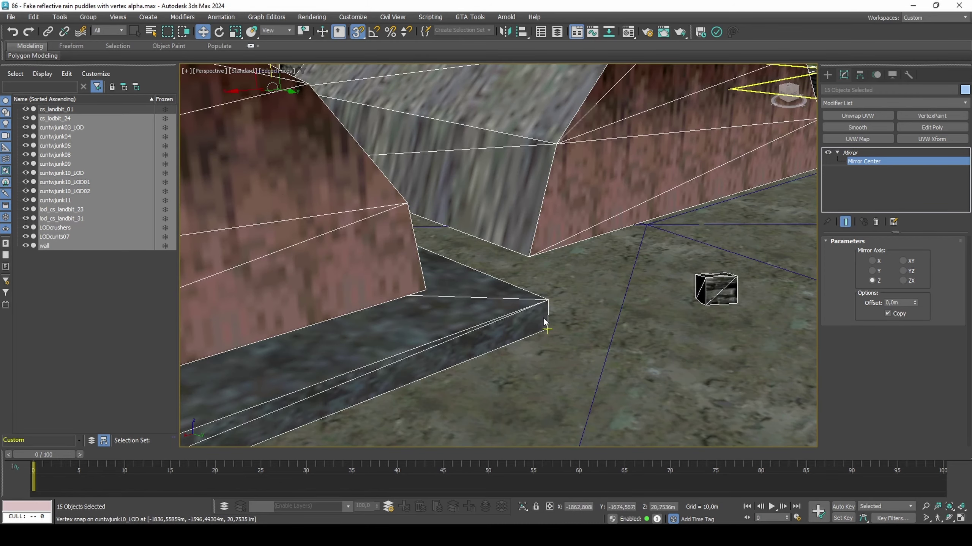
scroll(544, 328, down, 10)
key(s)
key(F4)
middle_drag(532, 313, 563, 316)
key(1)
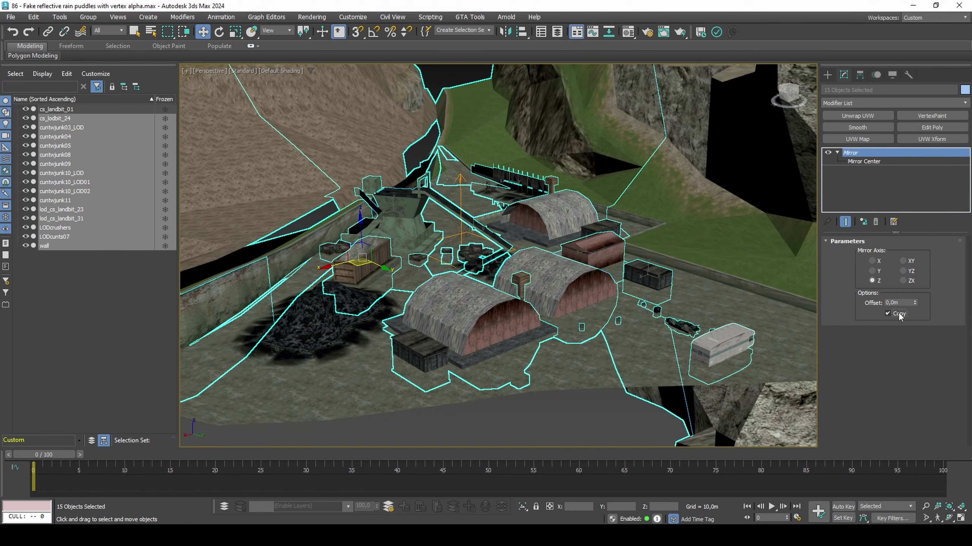
click(888, 314)
click(887, 314)
Select the junkyard ground cs_landbit_01 and clone it in place as a Copy with the same name
click(651, 339)
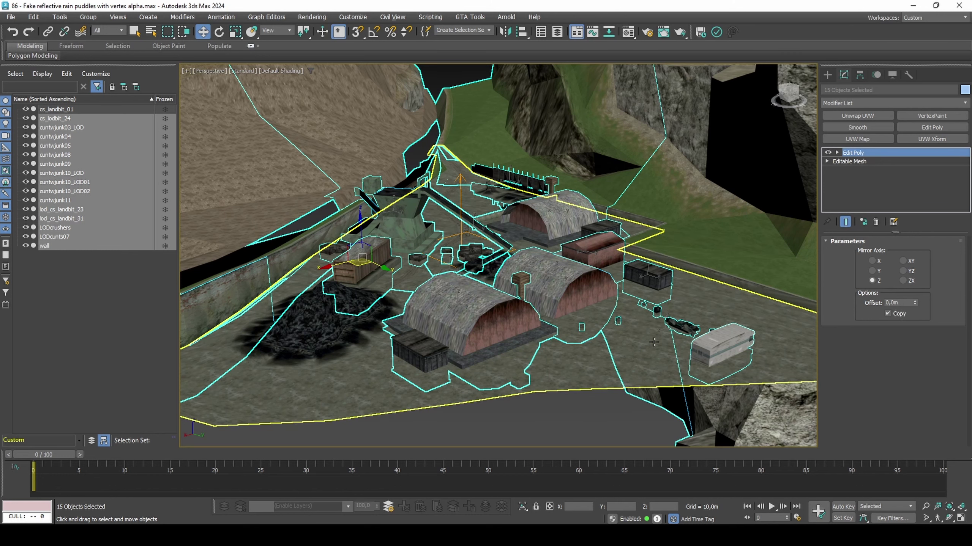
alt+middle_drag(650, 339, 570, 353)
middle_drag(569, 353, 569, 294)
right_click(569, 295)
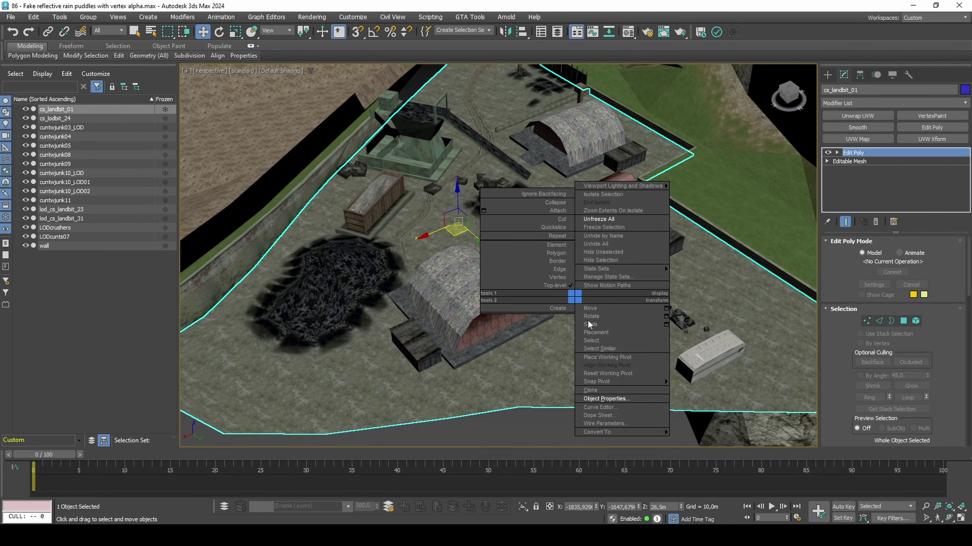
click(612, 398)
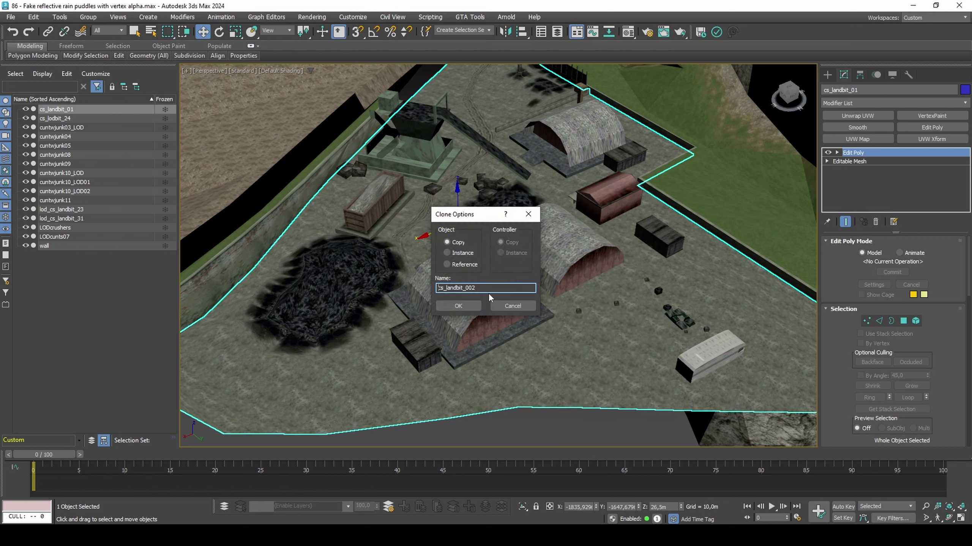
key(Return)
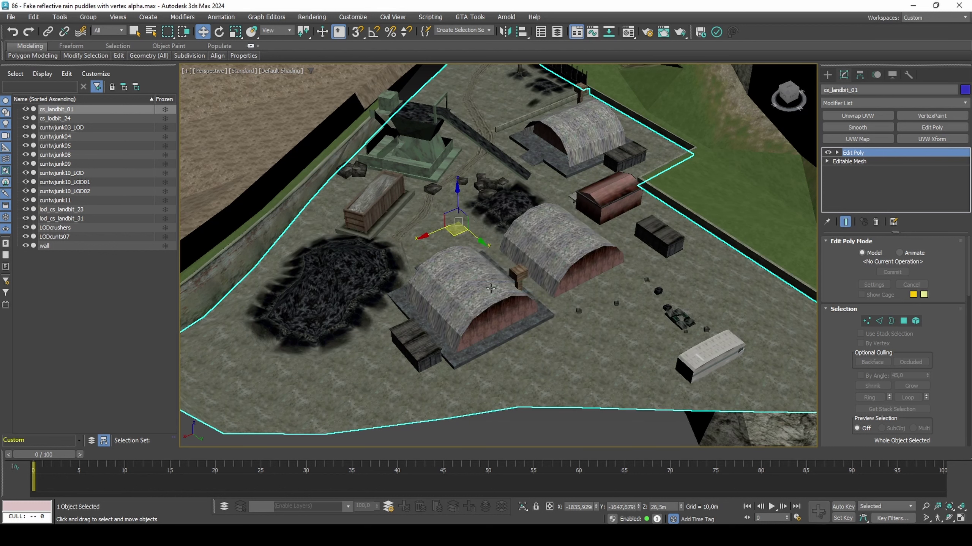
Select the material ID 3 ground polygons of the cloned terrain and delete all its other polygons
key(4)
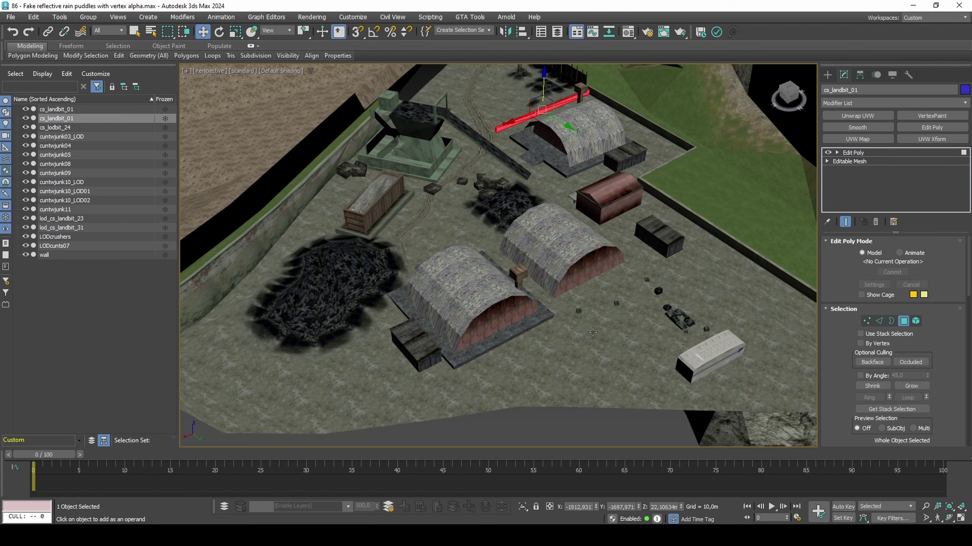
click(596, 333)
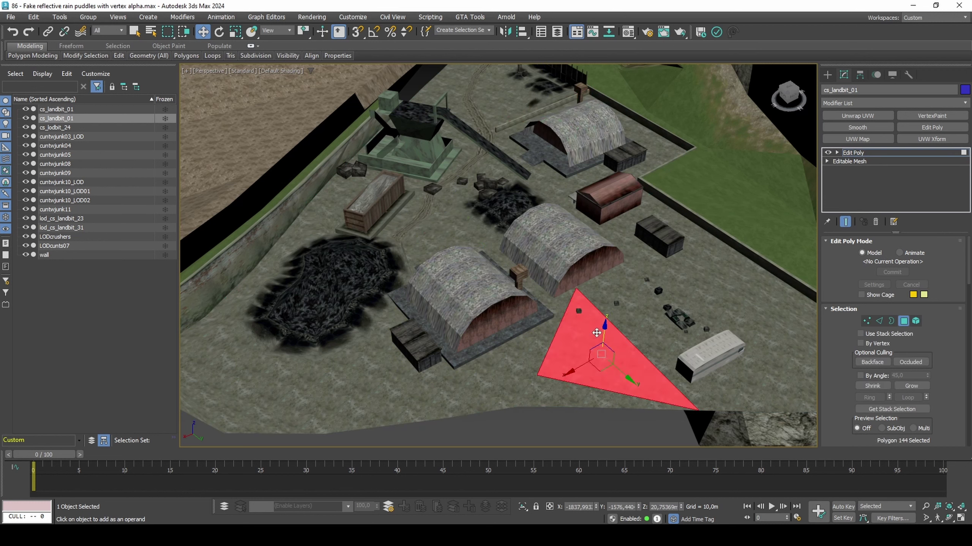
scroll(839, 351, down, 5)
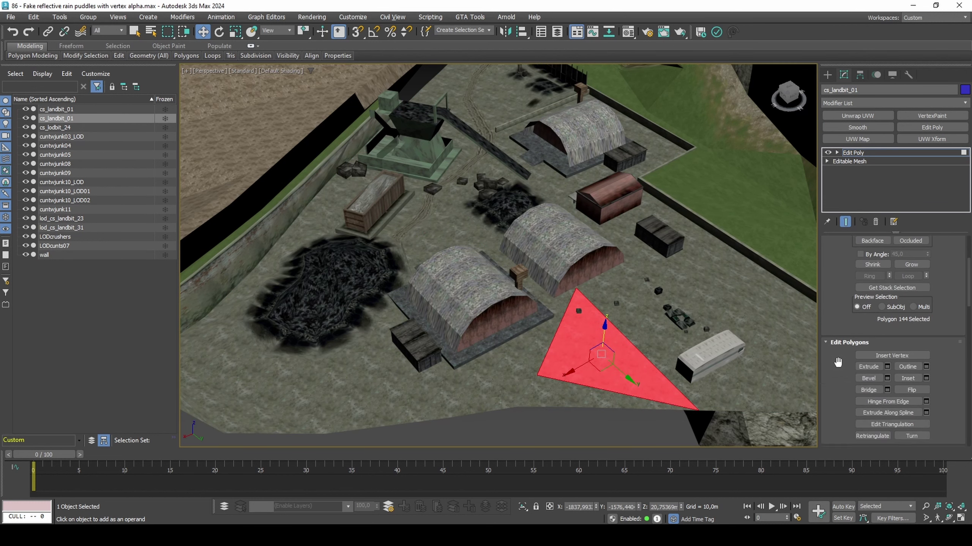
click(873, 370)
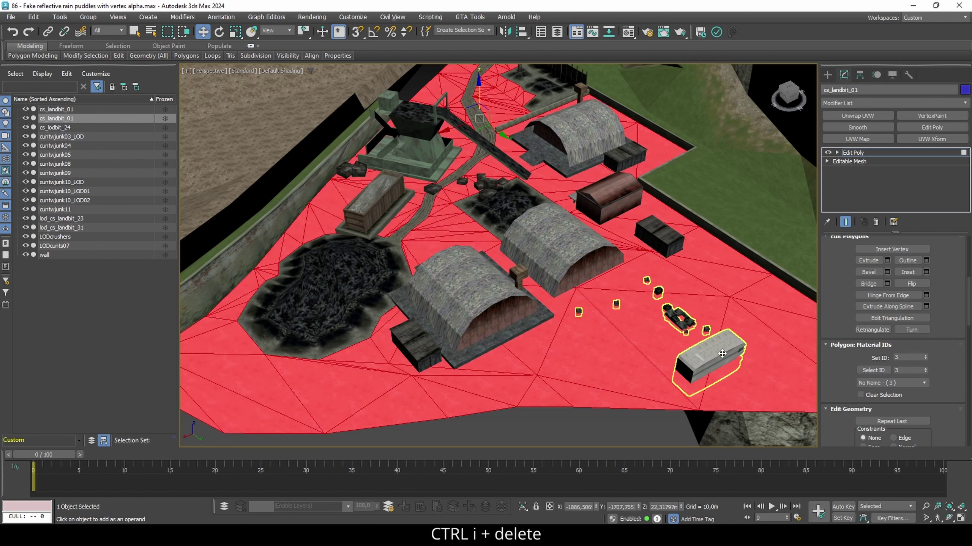
key(ctrl+i)
key(Delete)
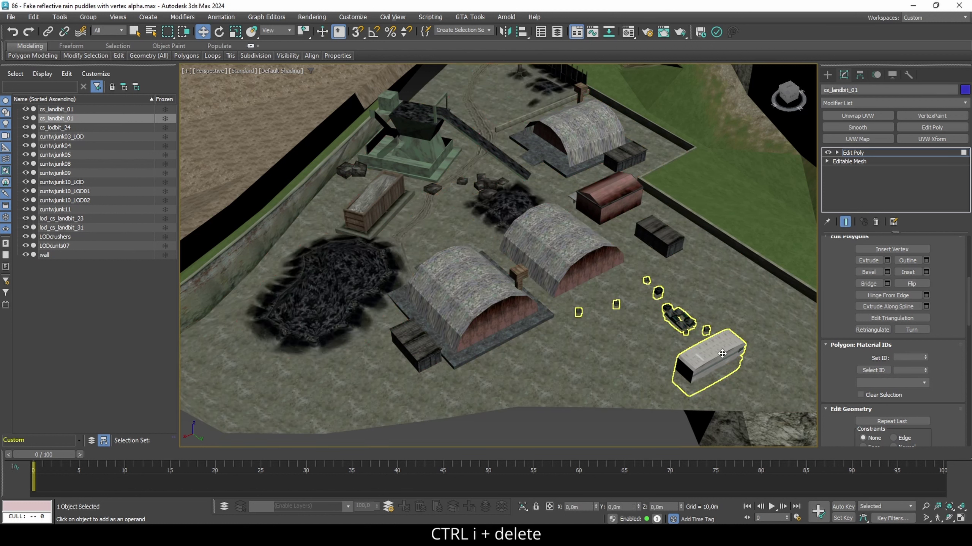
key(ctrl+b)
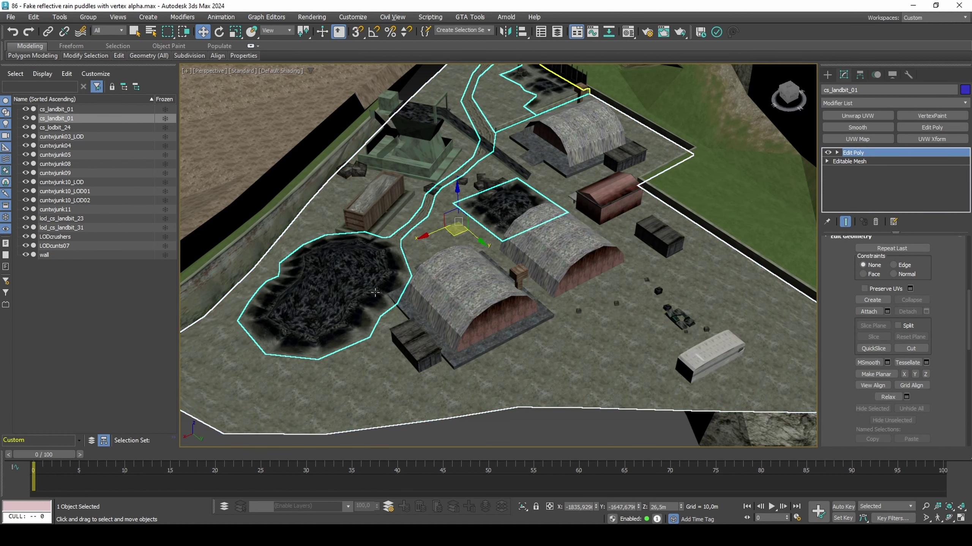
Hide the material ID 3 ground polygons on the original cs_landbit_01
click(375, 293)
key(4)
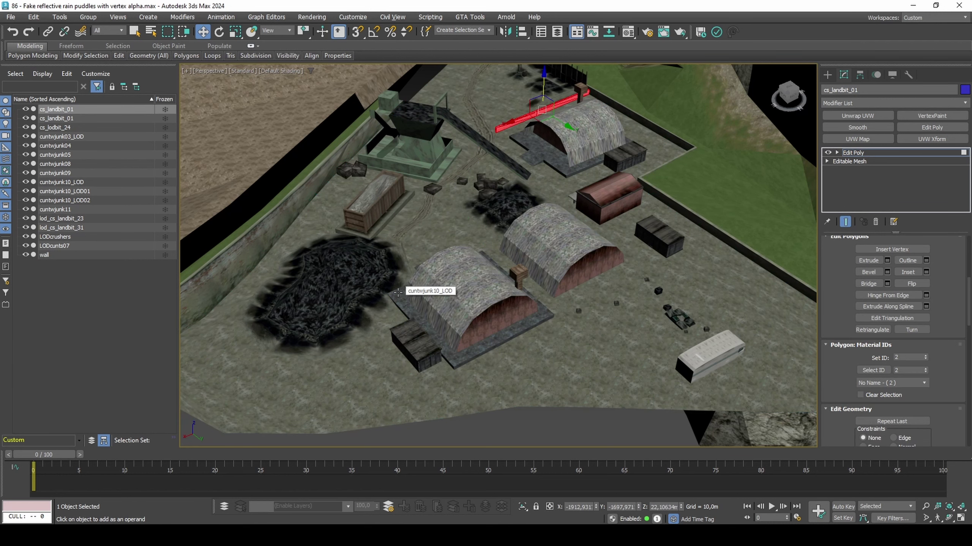
click(577, 342)
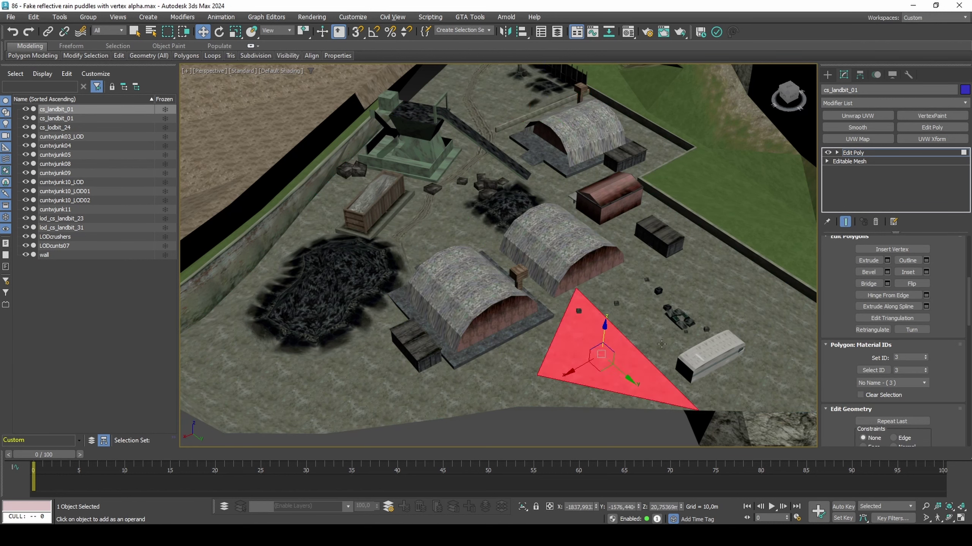
click(870, 370)
scroll(935, 370, down, 5)
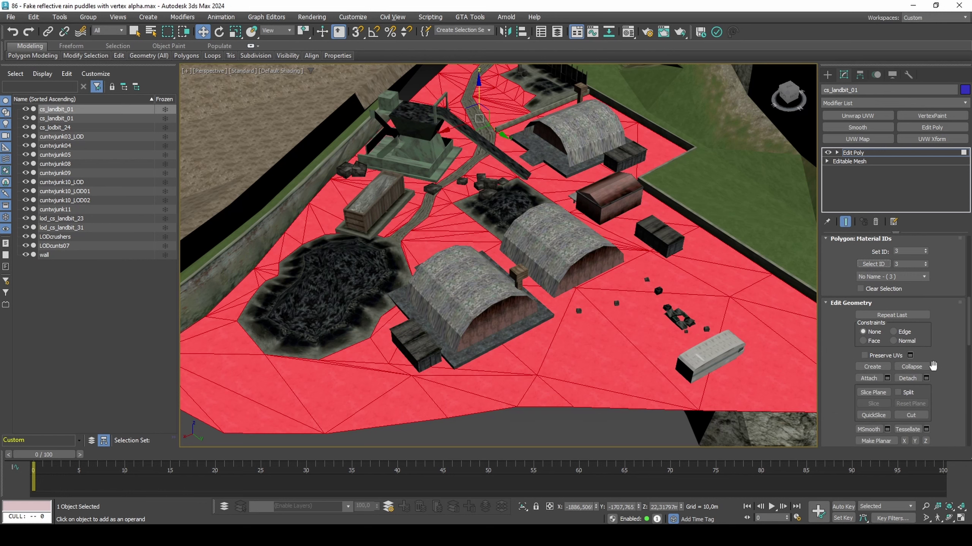
click(880, 414)
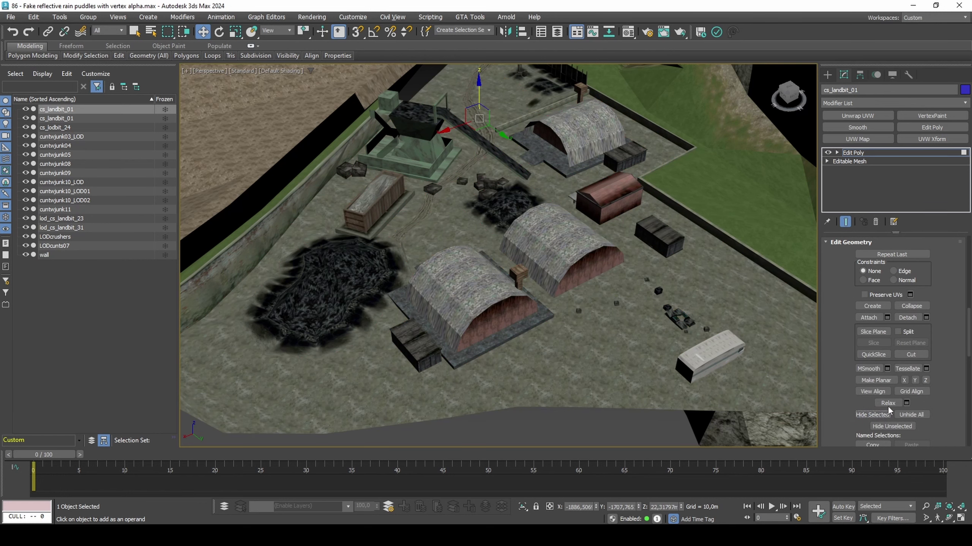
Rename the original terrain's Edit Poly modifier to "Edit Poly - hide ground polys"
click(895, 152)
right_click(897, 152)
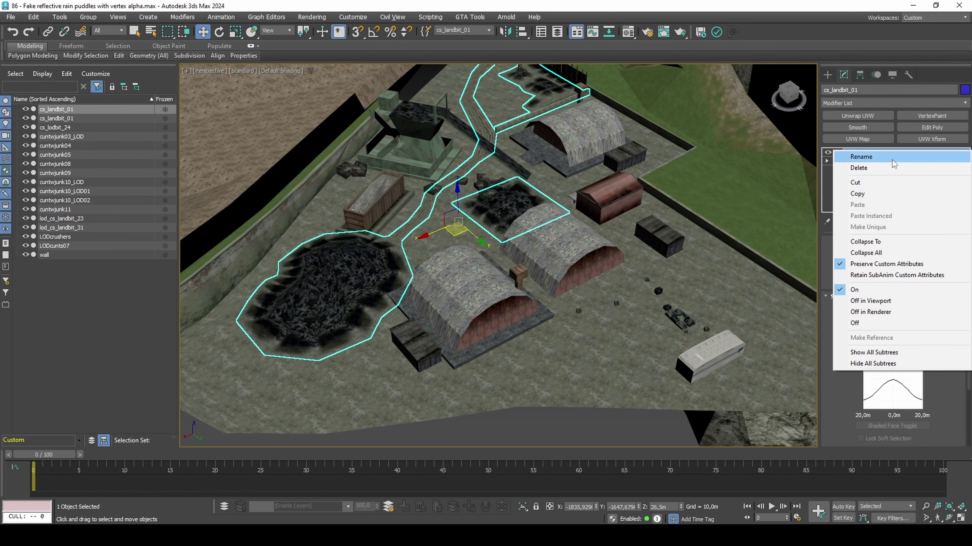
click(897, 155)
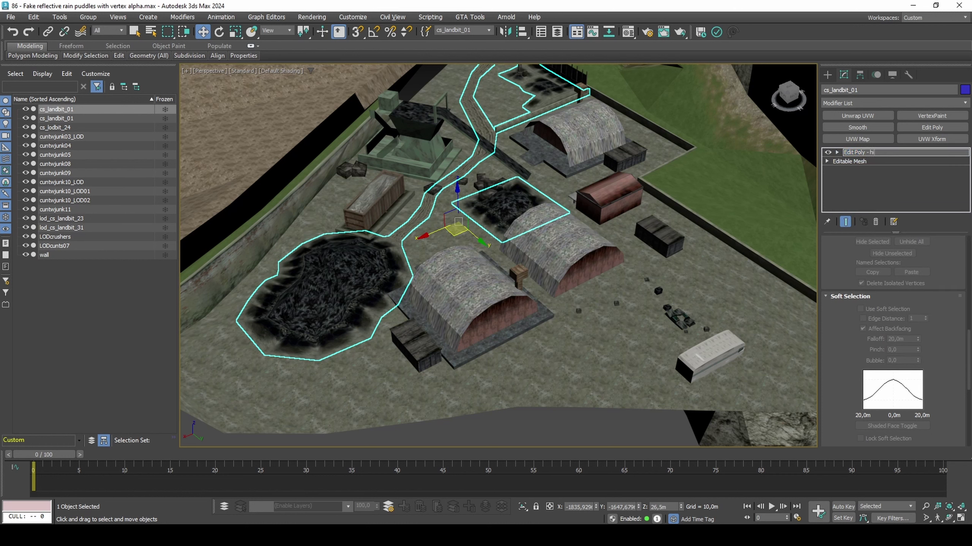
text(- hide ground polys)
key(Return)
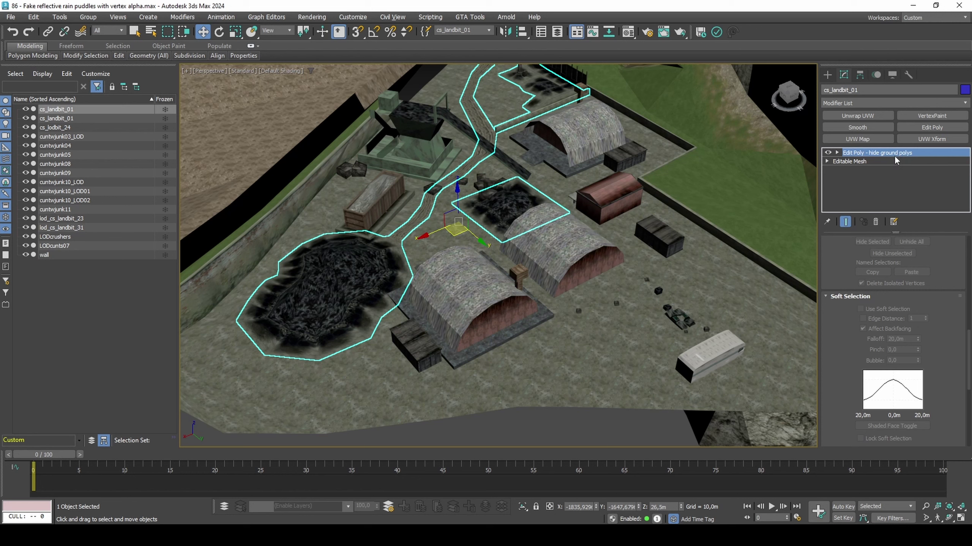
Add a Subdivide modifier with a size of 12 m to the separated ground copy and compare its wireframe with and without the modifier
click(605, 335)
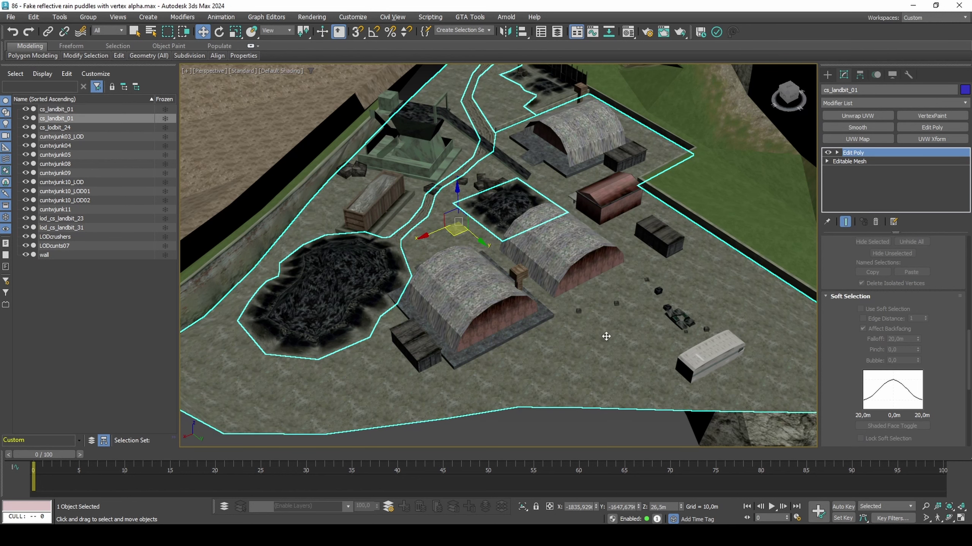
click(890, 105)
text(sub)
click(861, 125)
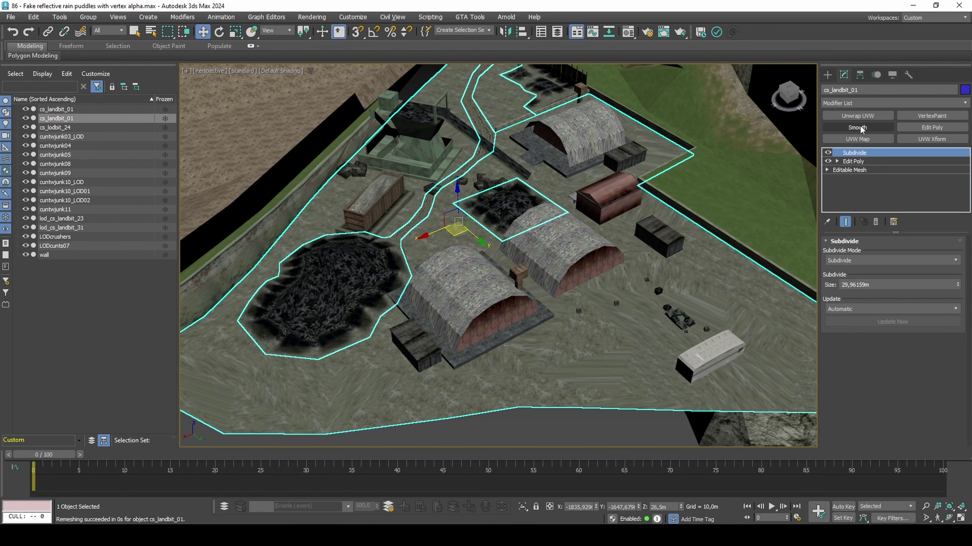
click(876, 283)
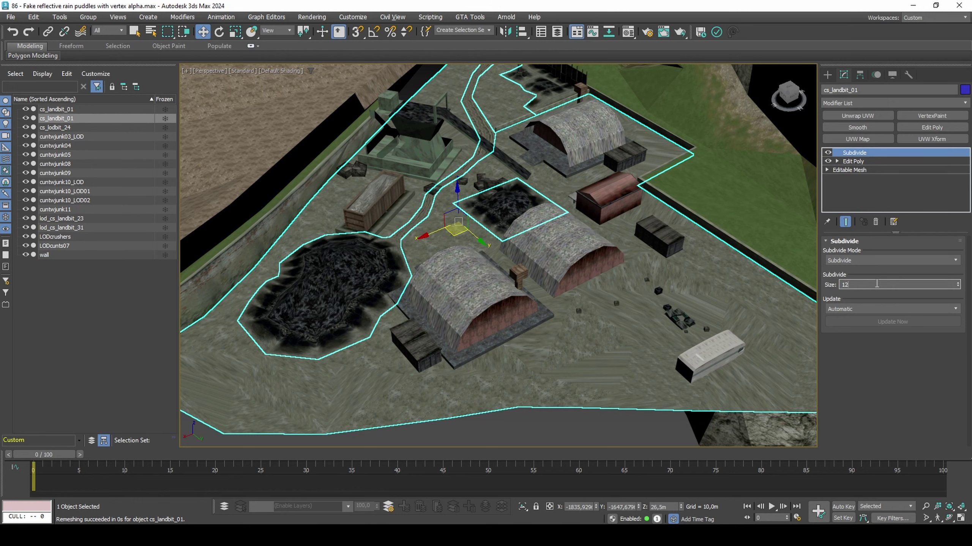
key(Return)
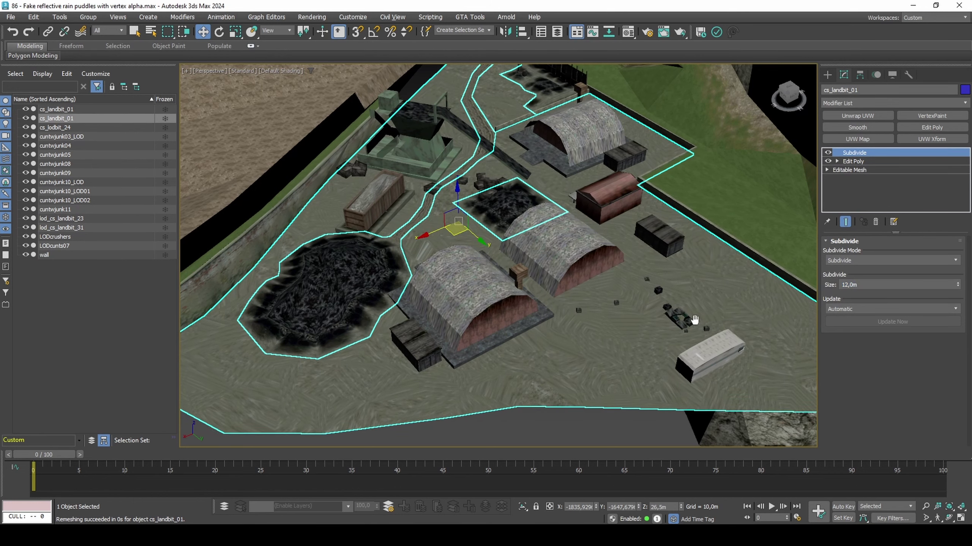
key(F4)
click(827, 152)
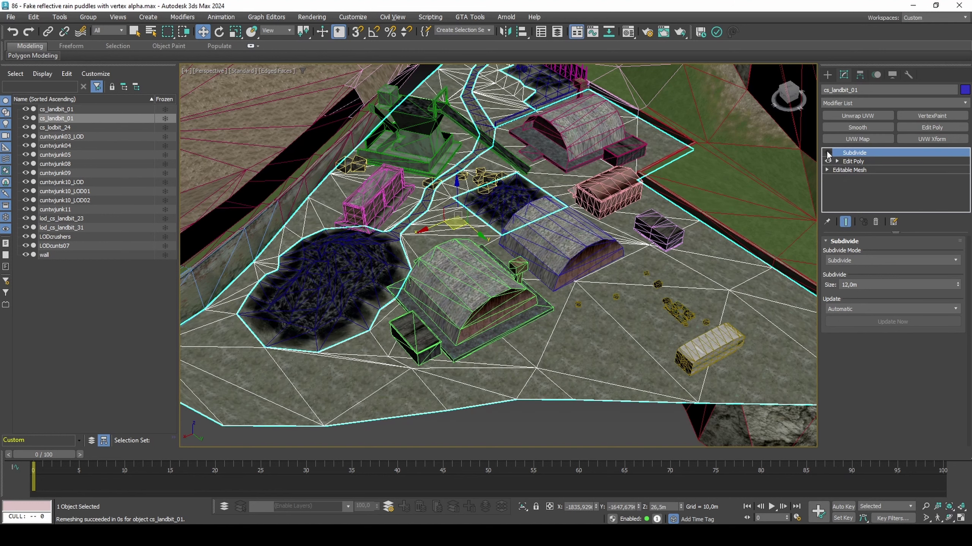
click(827, 153)
key(F4)
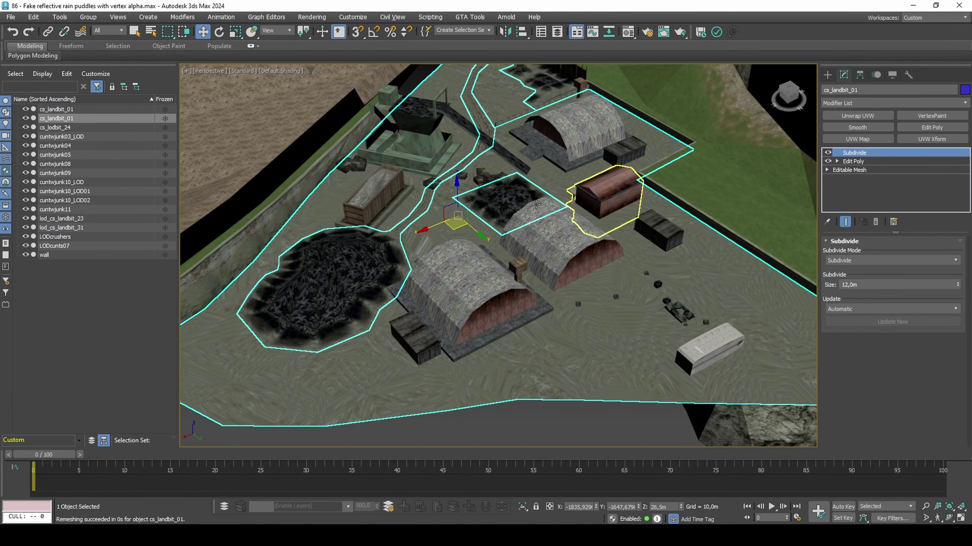
Add a Projection modifier to the original cs_landbit_01 and pick the subdivided ground copy as its reference geometry
click(352, 262)
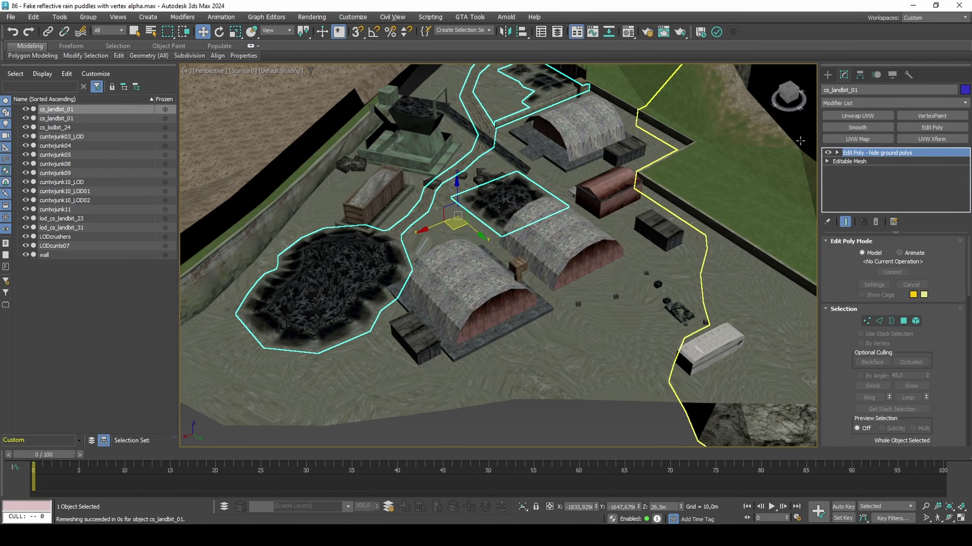
click(882, 102)
text(pro)
key(Down)
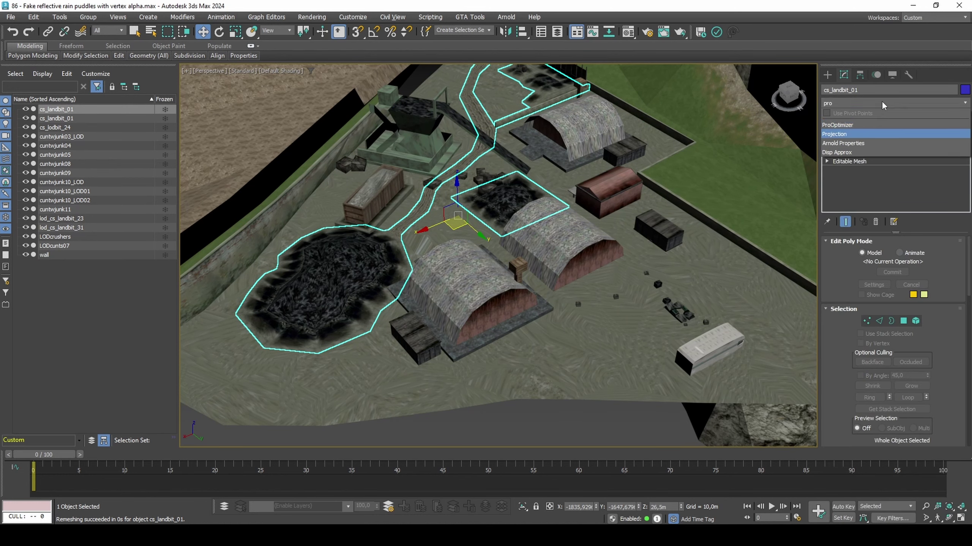
key(Return)
scroll(944, 294, down, 5)
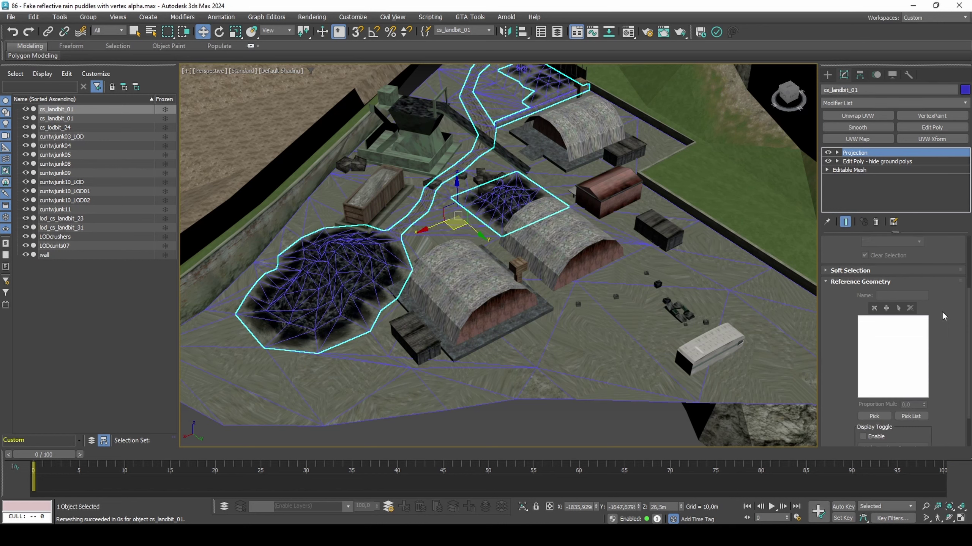
click(874, 370)
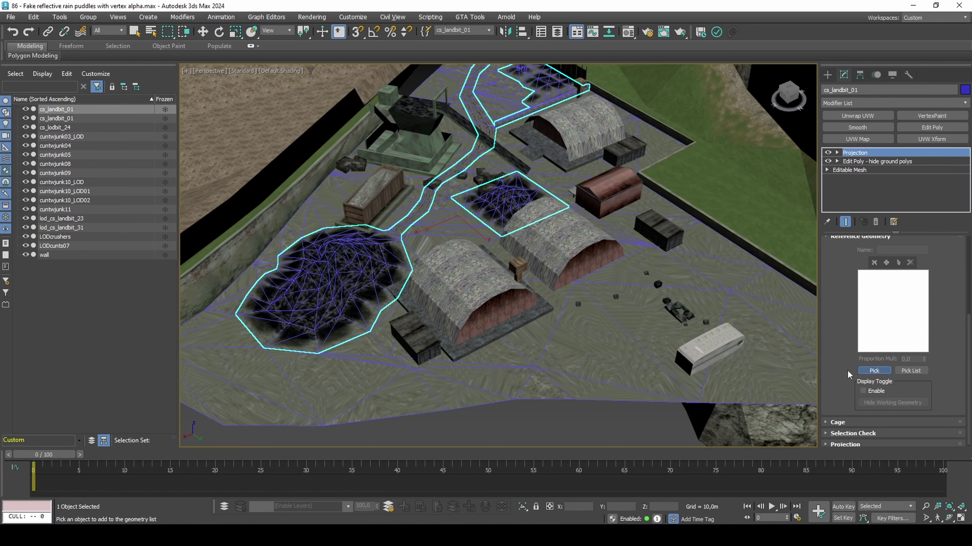
click(643, 342)
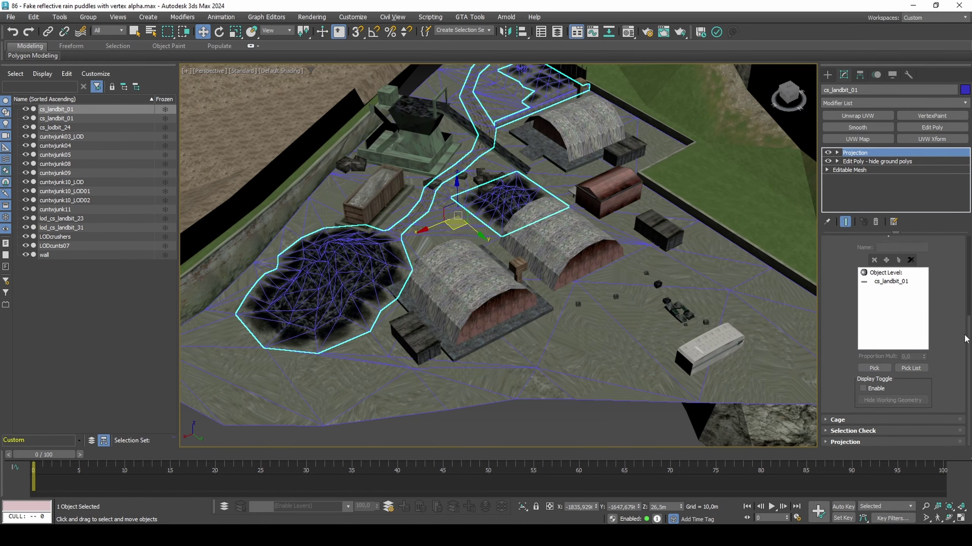
Add a Project Mapping for map channel 1 to the Projection modifier and turn off Weld UVs
click(876, 444)
scroll(879, 390, down, 5)
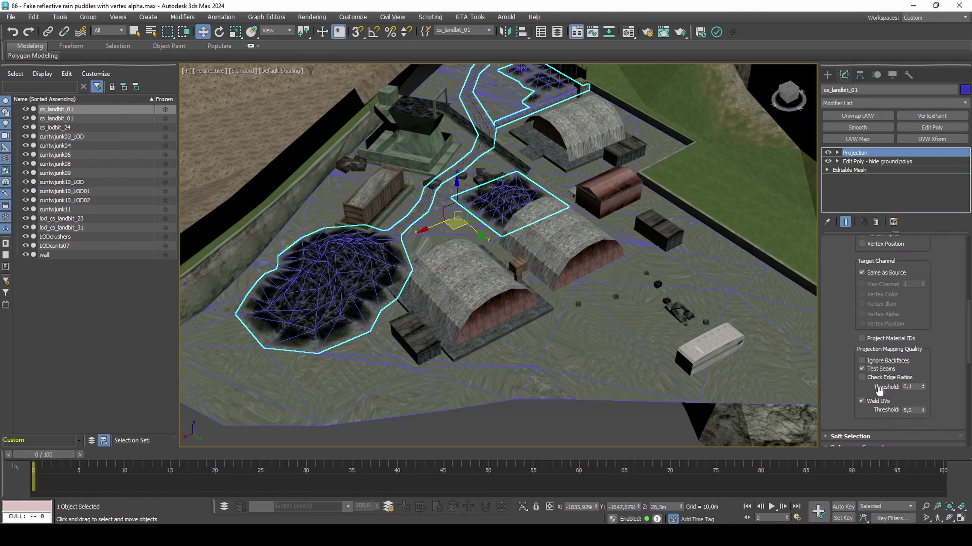
scroll(941, 348, up, 6)
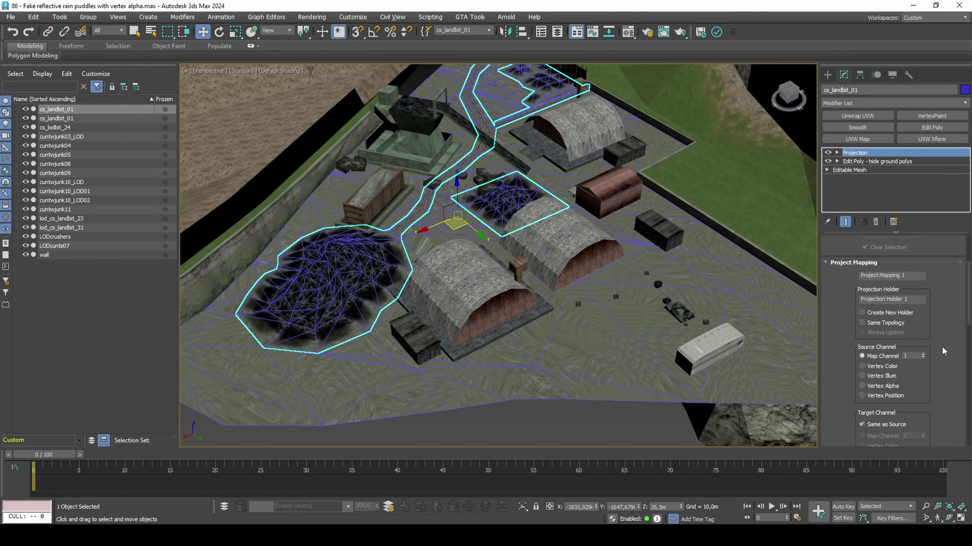
scroll(941, 346, down, 6)
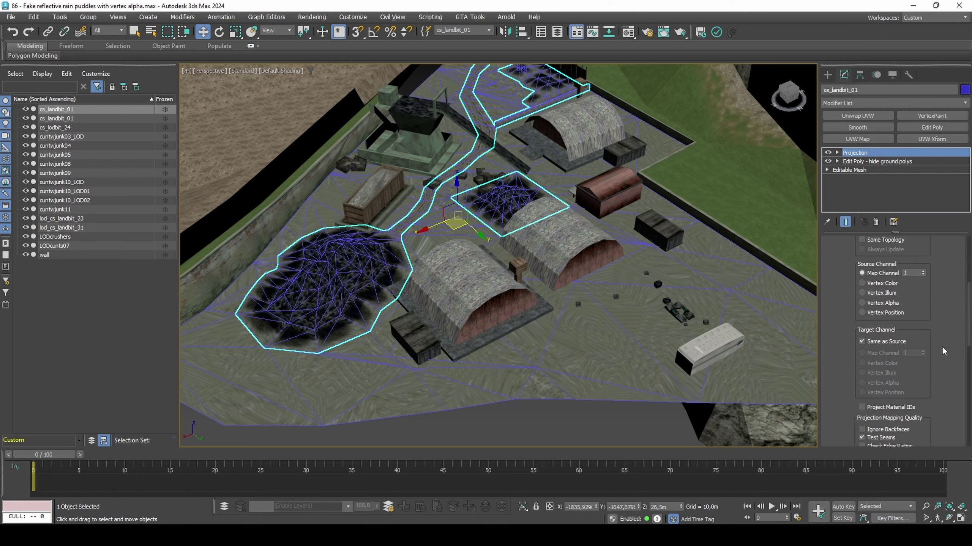
scroll(941, 346, down, 1)
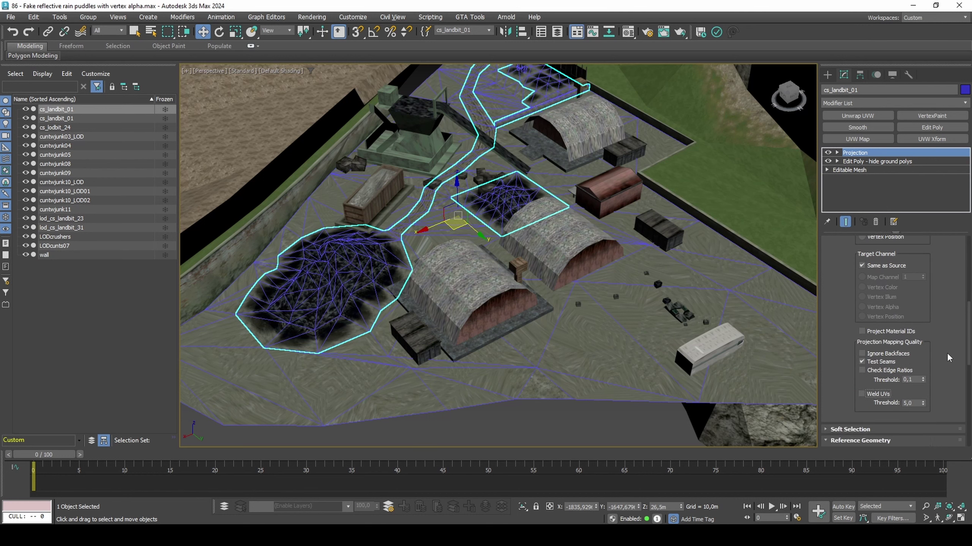
Add a second Project Mapping to the Projection modifier and go through its channel and mapping quality settings
scroll(948, 358, up, 5)
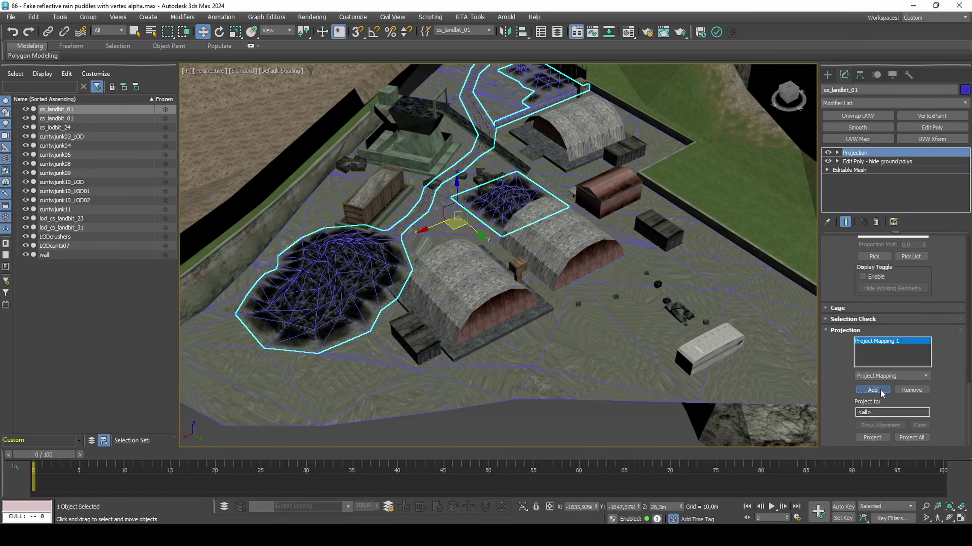
scroll(950, 302, up, 4)
scroll(950, 300, down, 5)
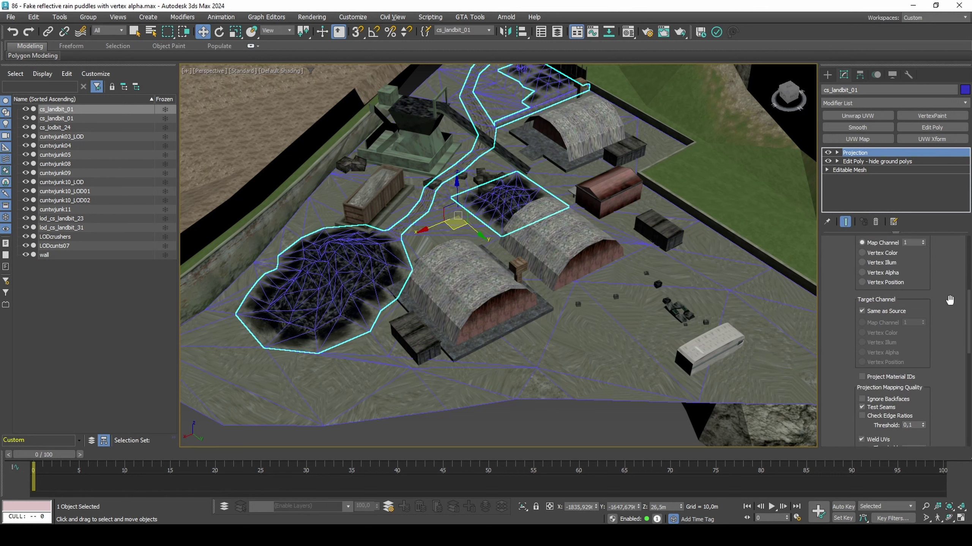
click(891, 332)
scroll(955, 336, down, 3)
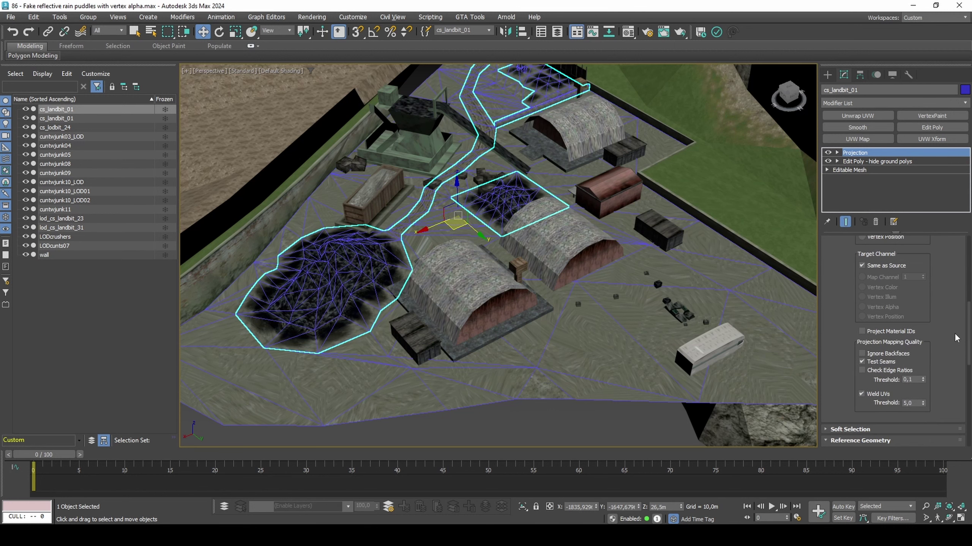
scroll(947, 354, down, 5)
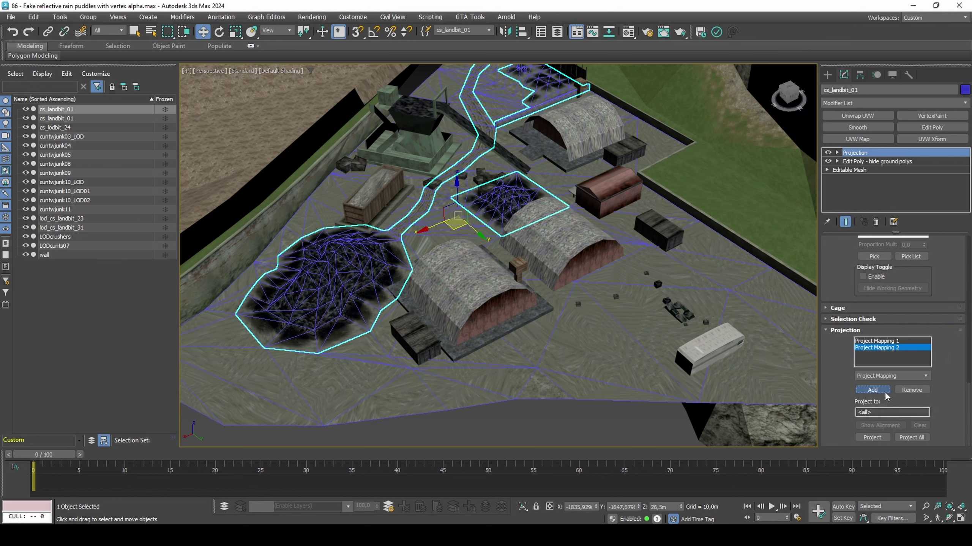
Add a third Project Mapping to the Projection modifier and go through its channel settings
click(885, 392)
scroll(938, 357, up, 4)
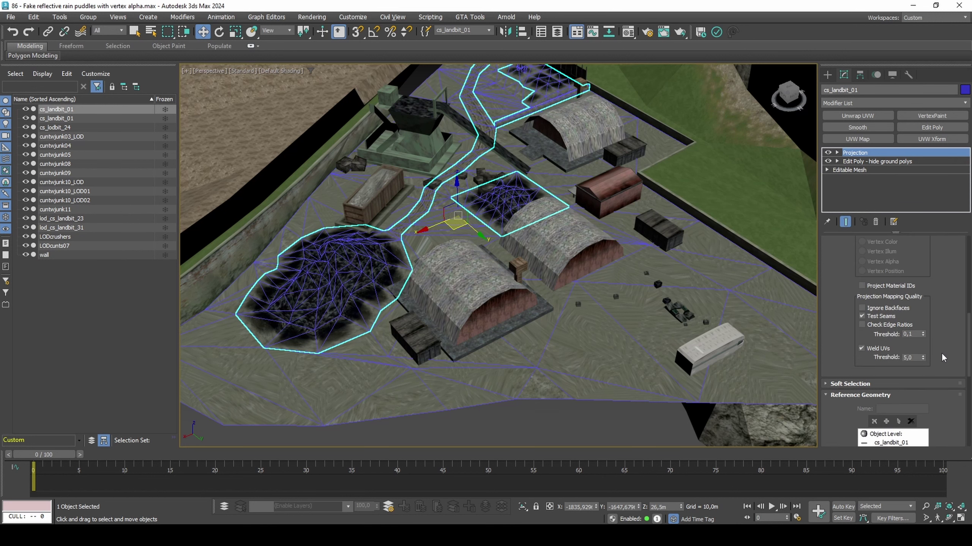
scroll(941, 354, up, 1)
scroll(917, 308, up, 6)
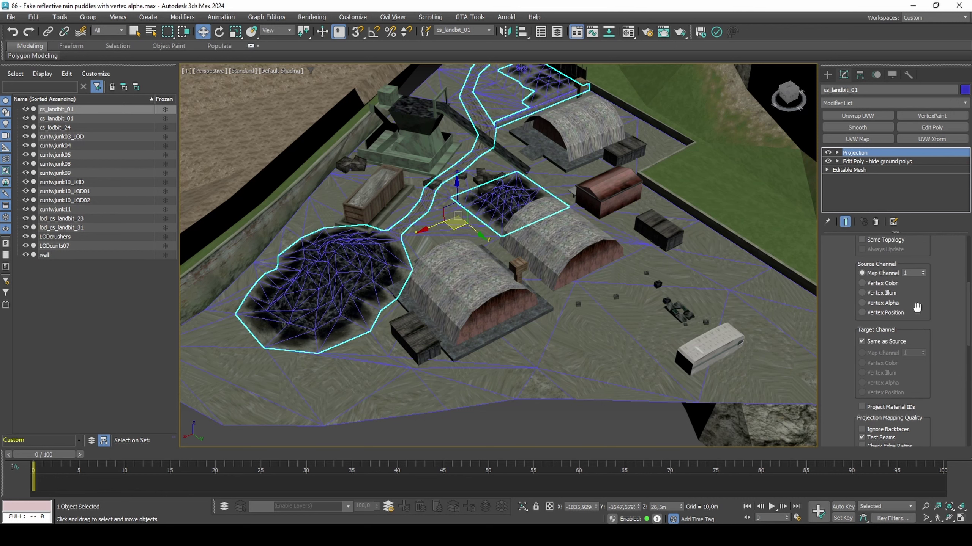
scroll(942, 307, down, 10)
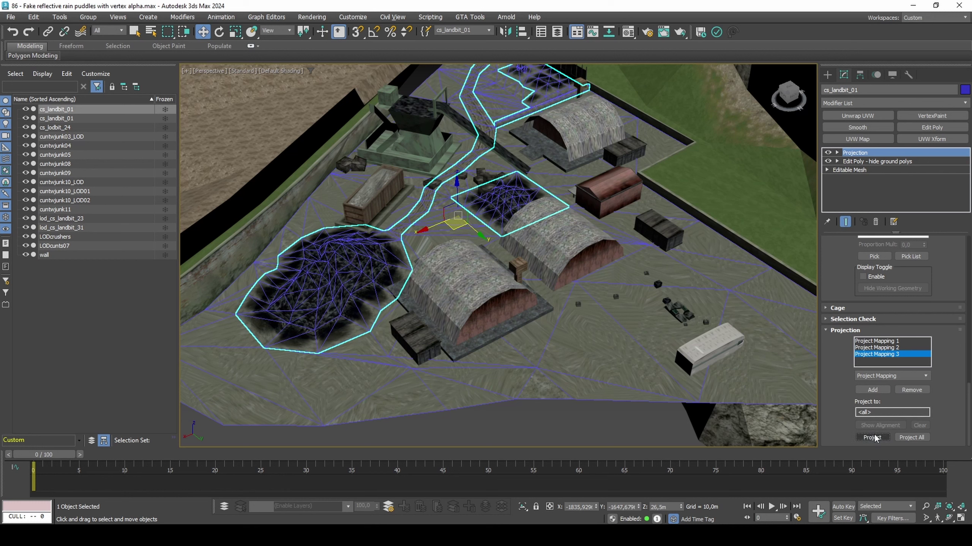
Project the mappings onto the subdivided ground copy, running Project Mapping 2 and Project Mapping 1 separately
click(876, 347)
click(872, 439)
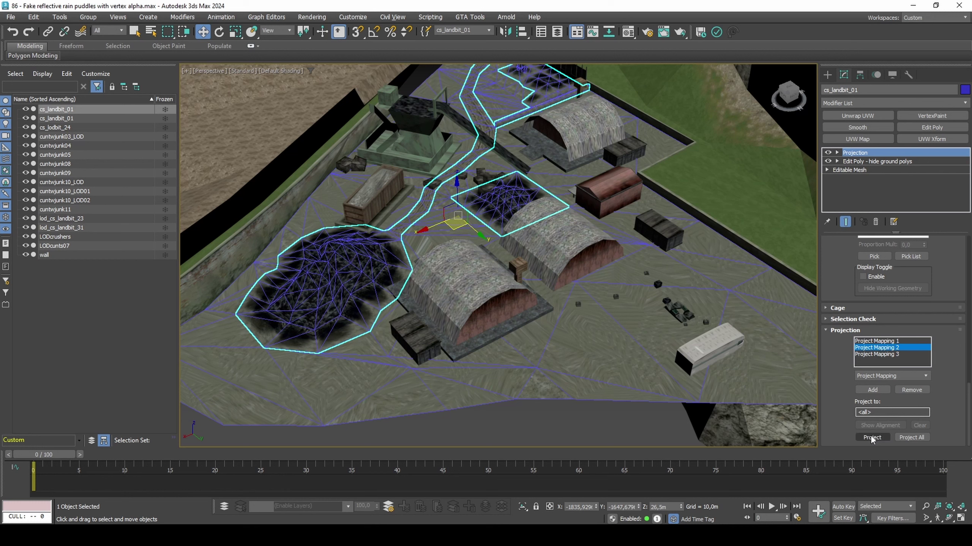
click(887, 340)
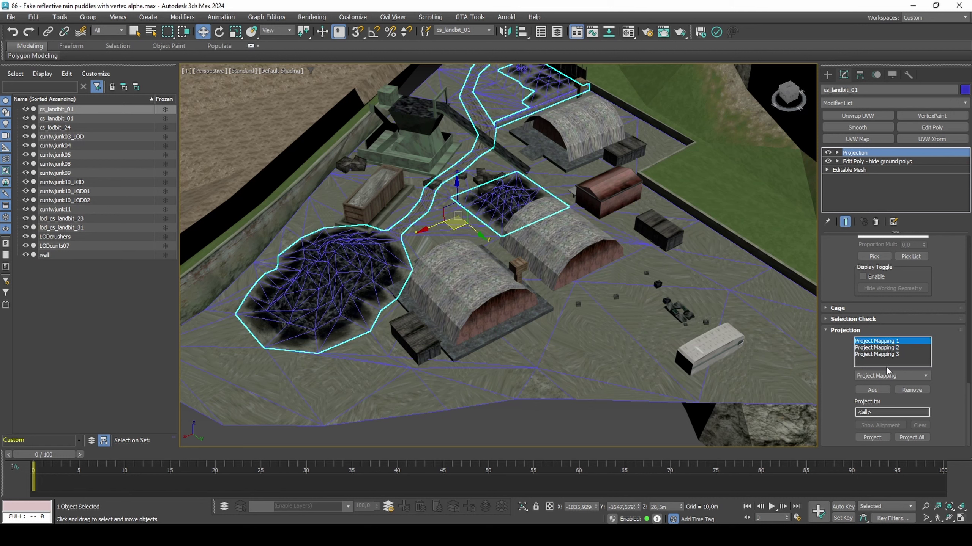
click(873, 439)
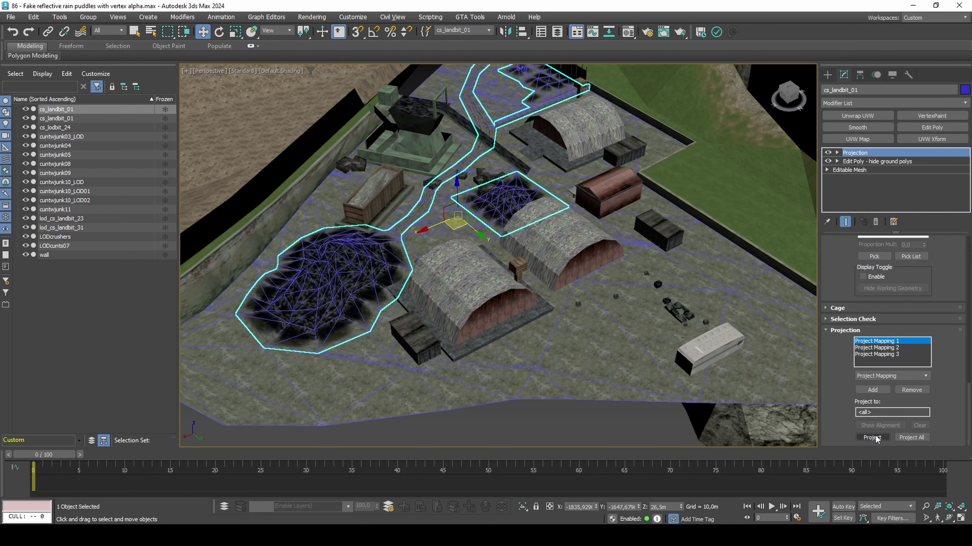
Select the subdivided ground copy and inspect its projected texture with and without edged faces
click(696, 355)
click(664, 344)
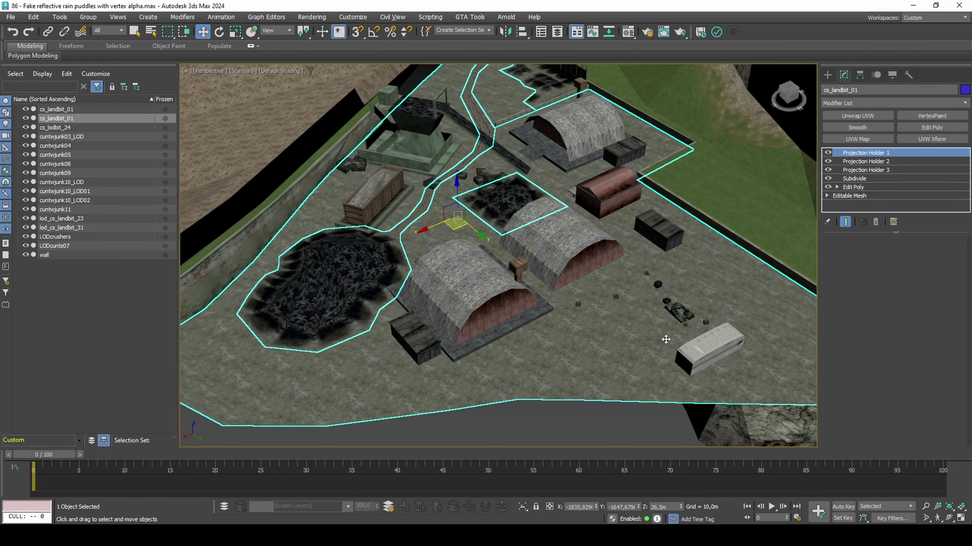
key(F4)
key(F4)
Check the ground copy's Vertex Illum channel with a temporary VertexPaint modifier, and delete the modifier
click(942, 115)
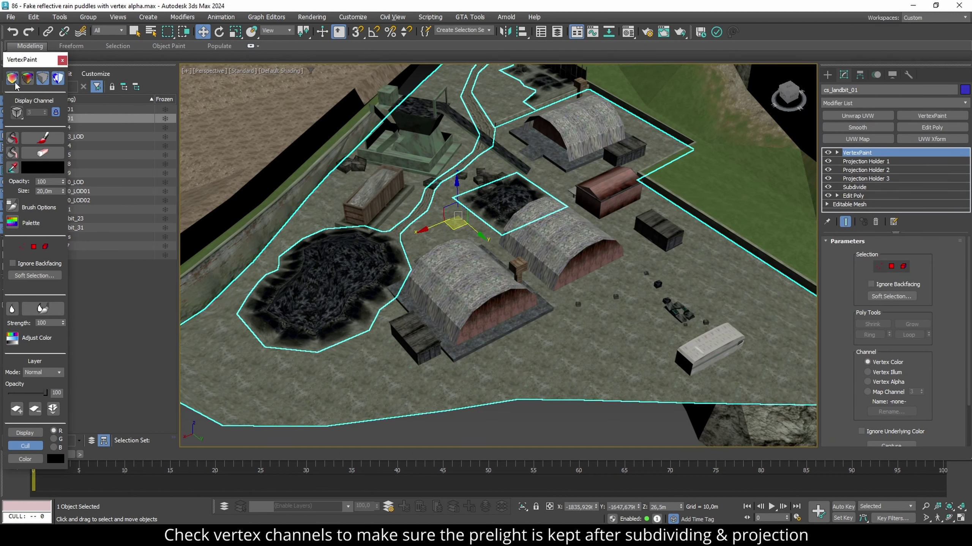
click(887, 372)
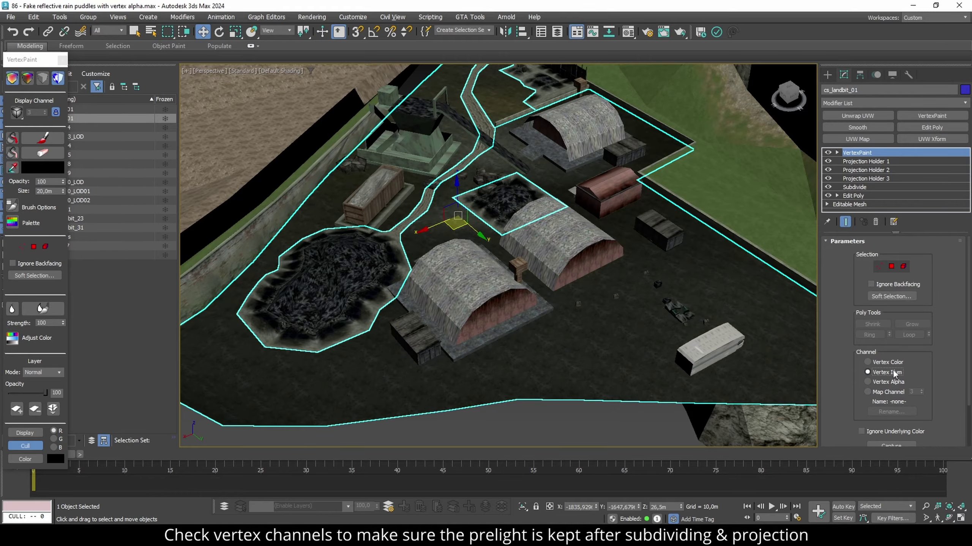
alt+middle_drag(694, 358, 579, 261)
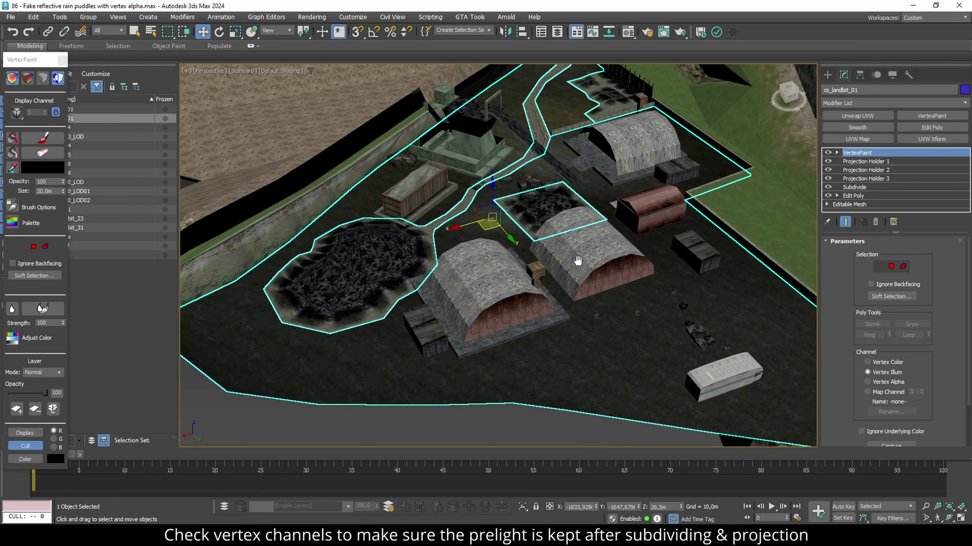
click(57, 79)
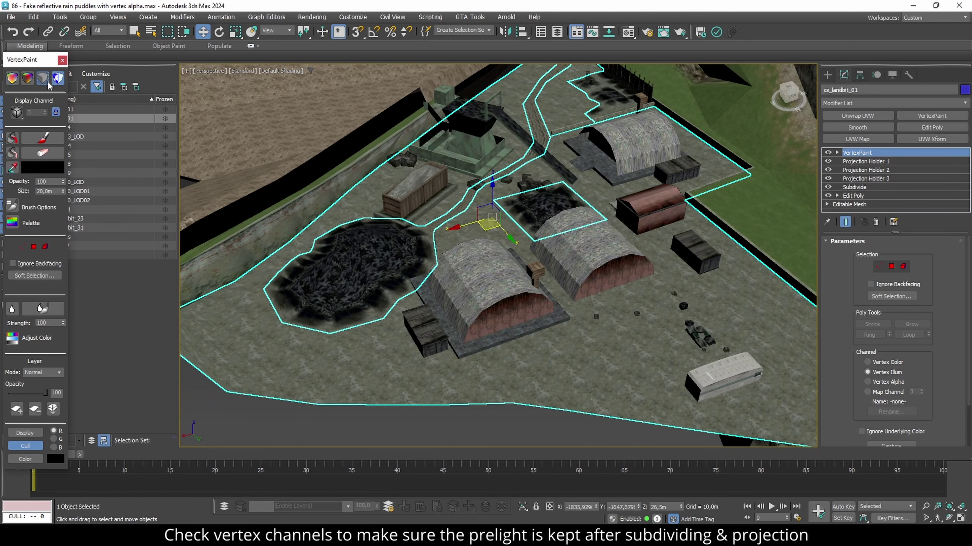
click(875, 223)
Pick the terrain's Multi/Sub-Object material into the Material Editor and open its sub-material with ID 3
key(m)
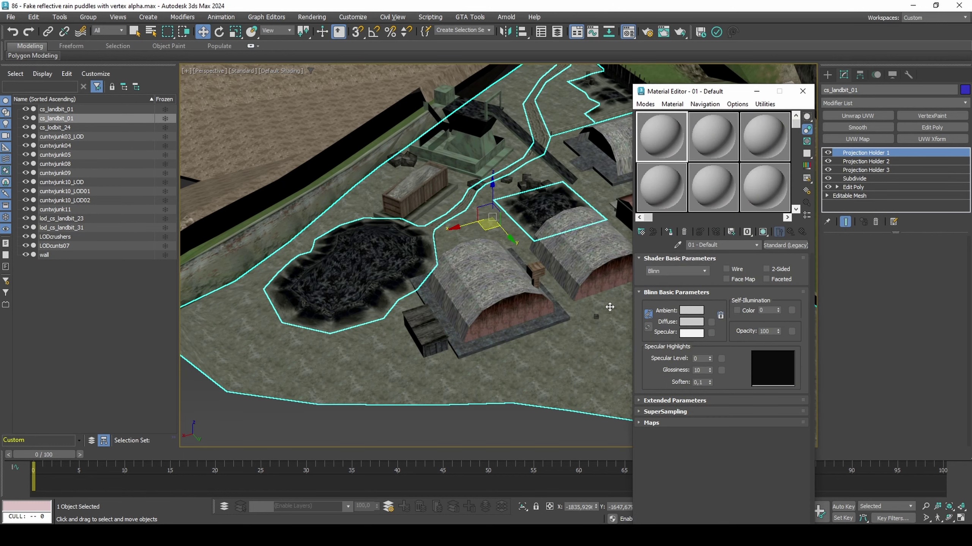
click(675, 245)
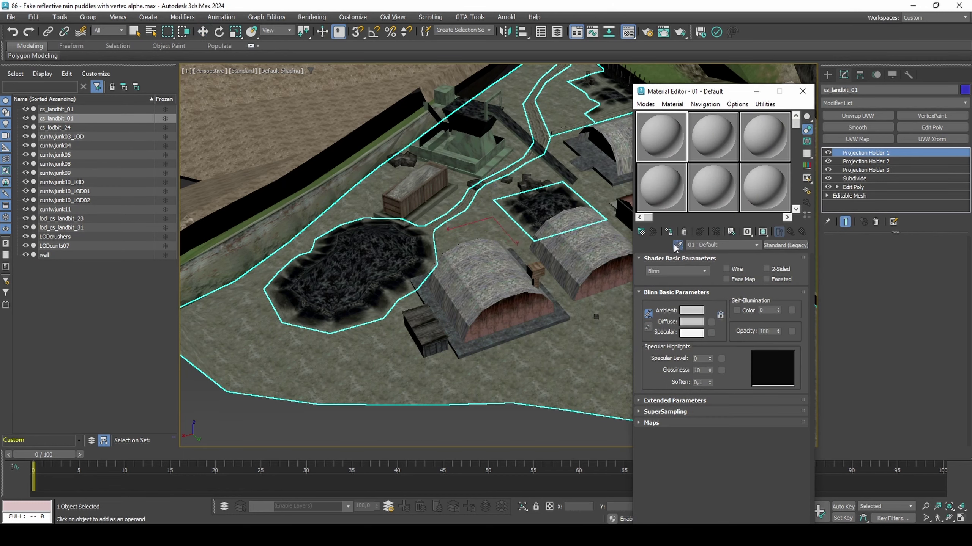
click(364, 252)
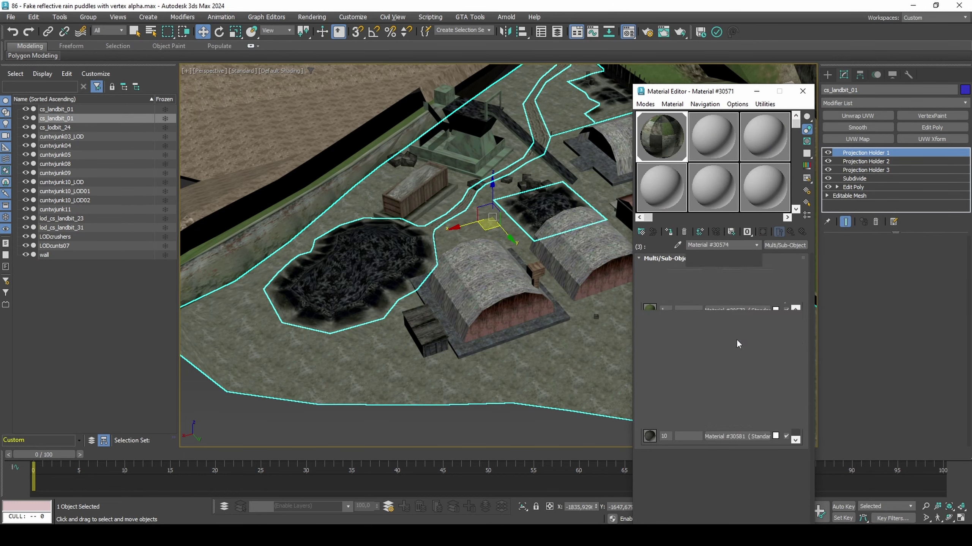
Assign an OSL UVW Channel map with map channel 3 to the ground sub-material's opacity
click(792, 331)
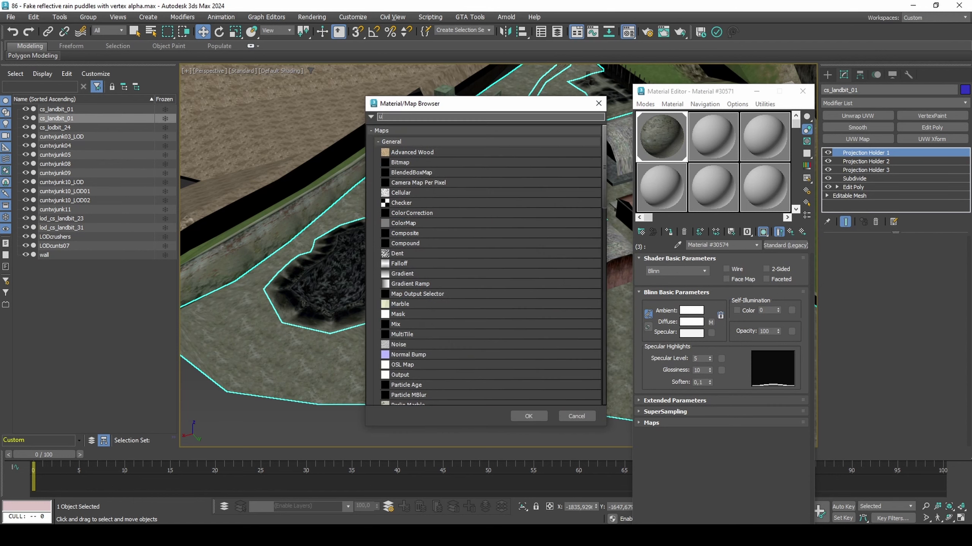
text(uv)
double_click(450, 128)
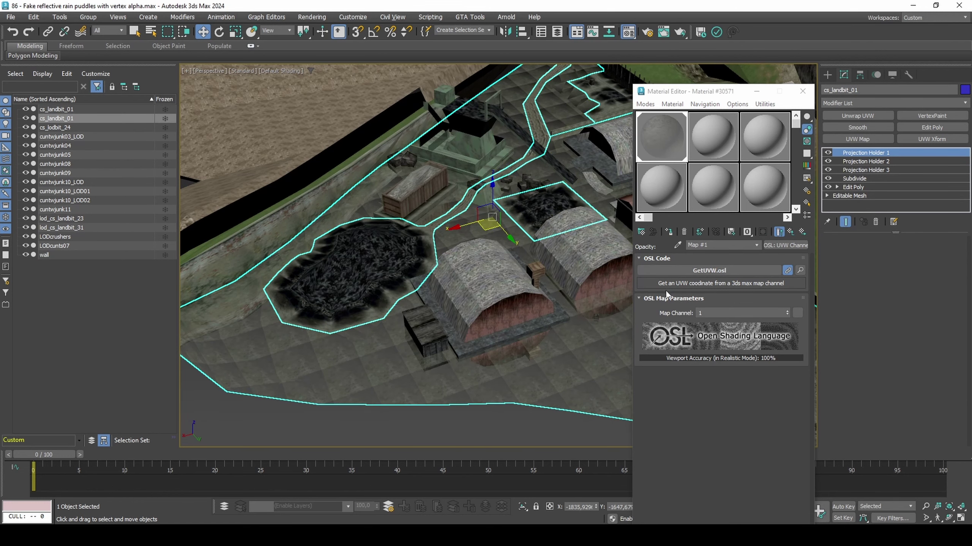
click(707, 313)
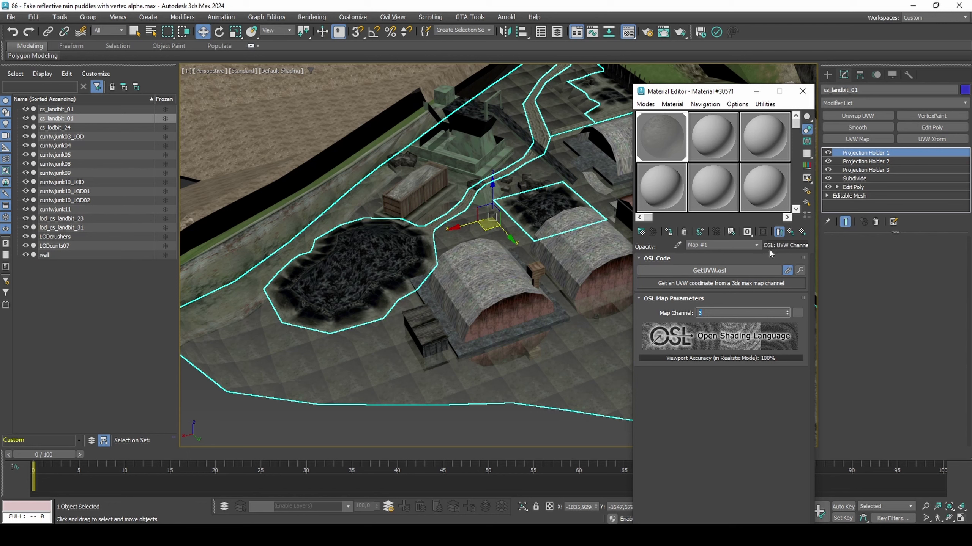
click(790, 232)
drag(765, 235, 777, 234)
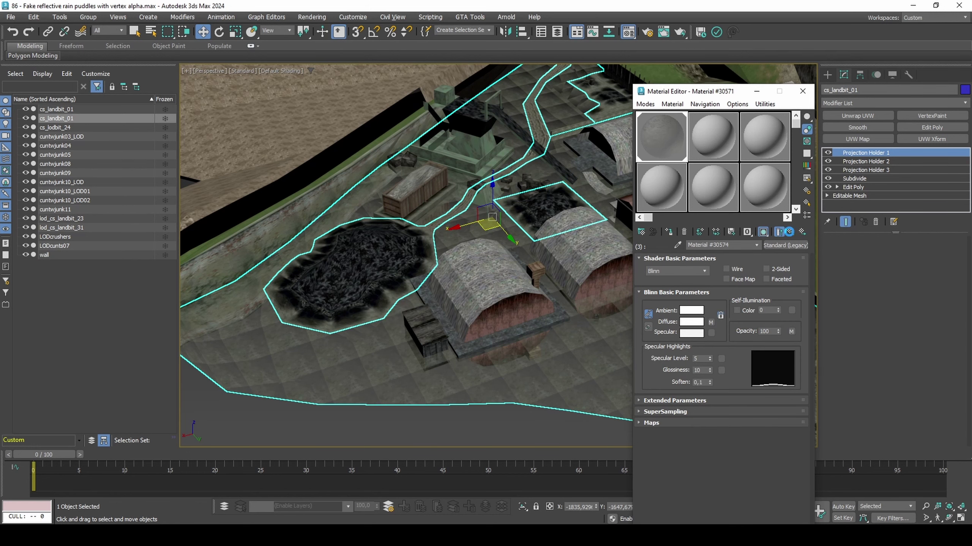
click(802, 92)
Refresh the viewport's transparency display by switching to High Quality and back to Standard
click(237, 72)
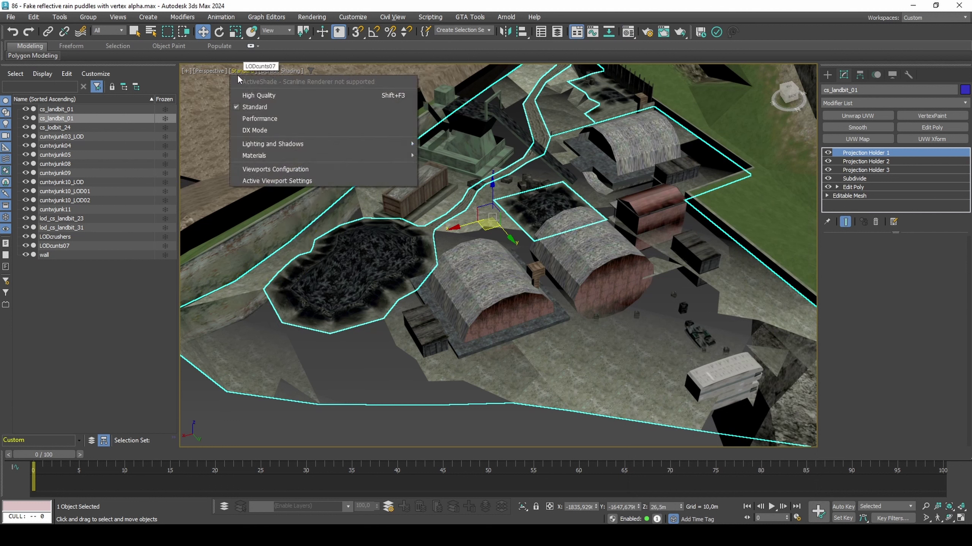
click(252, 95)
click(241, 72)
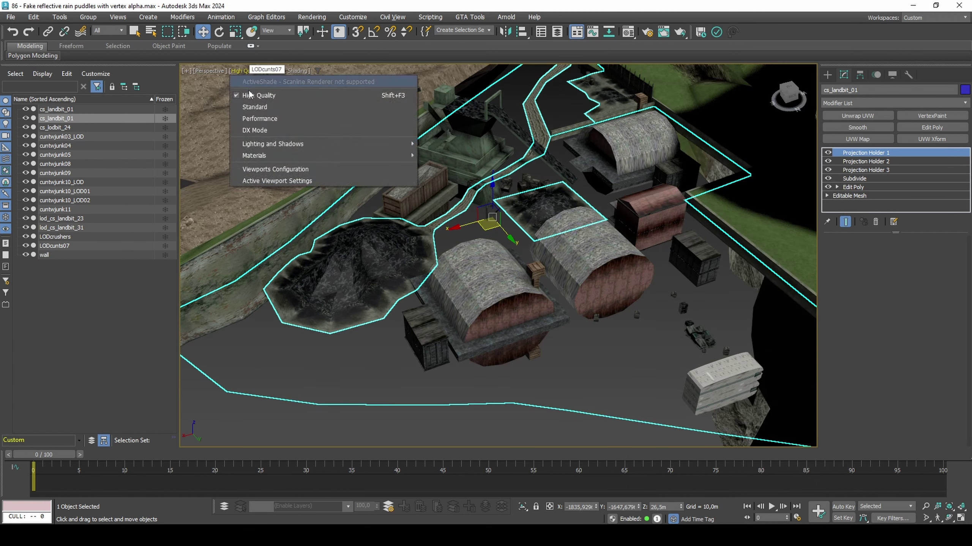
click(255, 106)
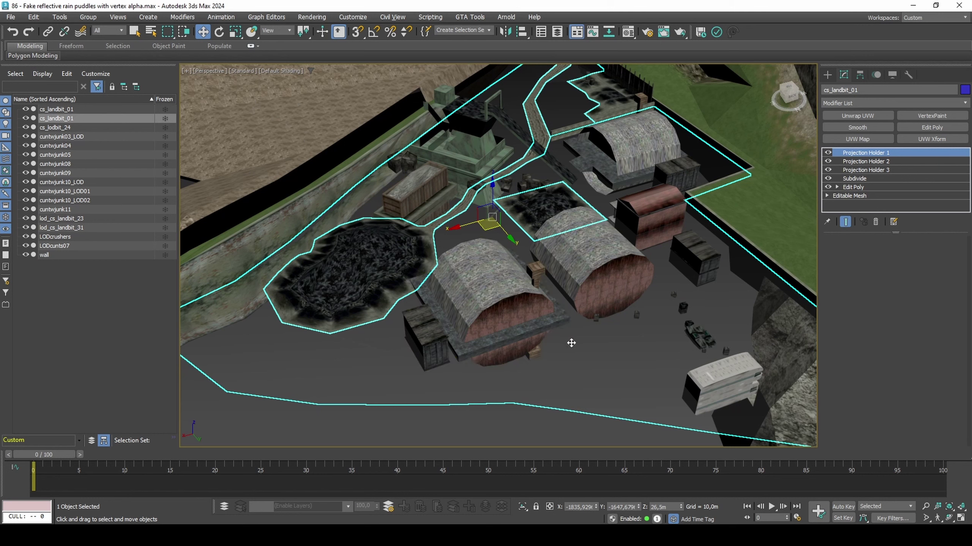
Create a standard Skylight in front of the junkyard buildings
click(827, 79)
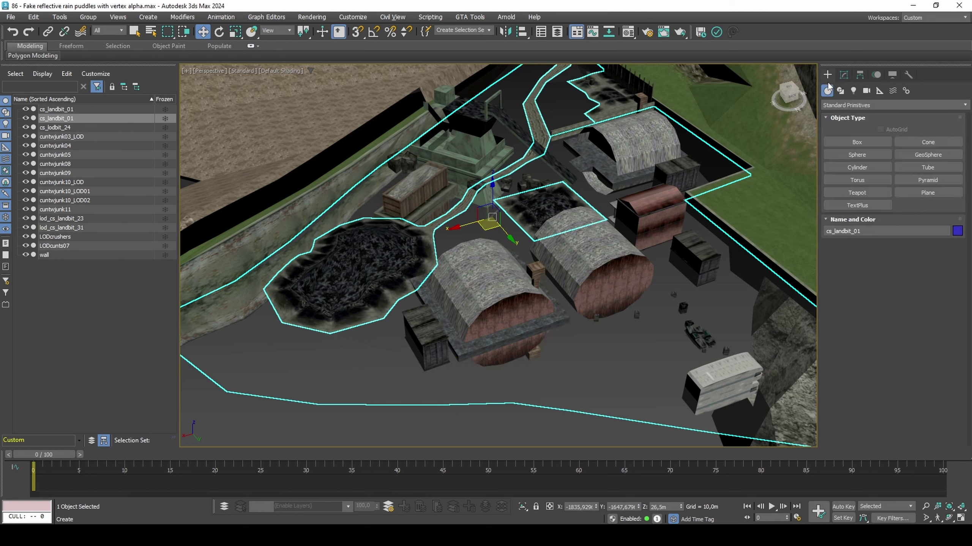
click(853, 91)
click(856, 101)
click(841, 124)
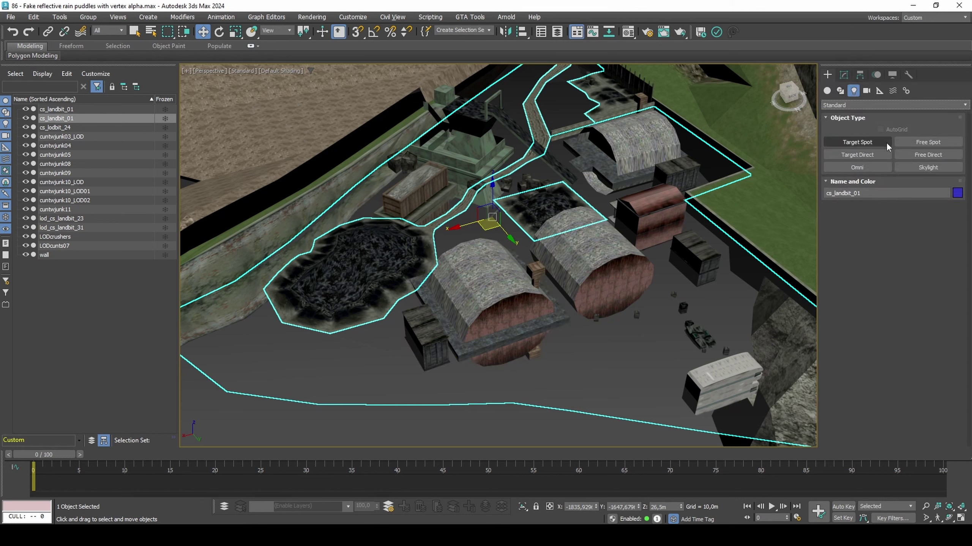
click(918, 167)
middle_drag(490, 440, 489, 378)
click(489, 379)
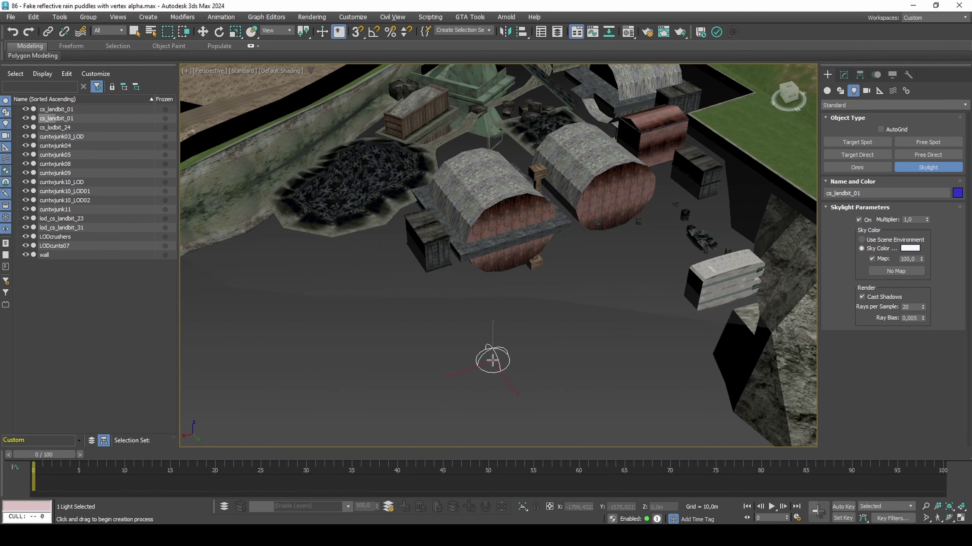
click(880, 298)
key(w)
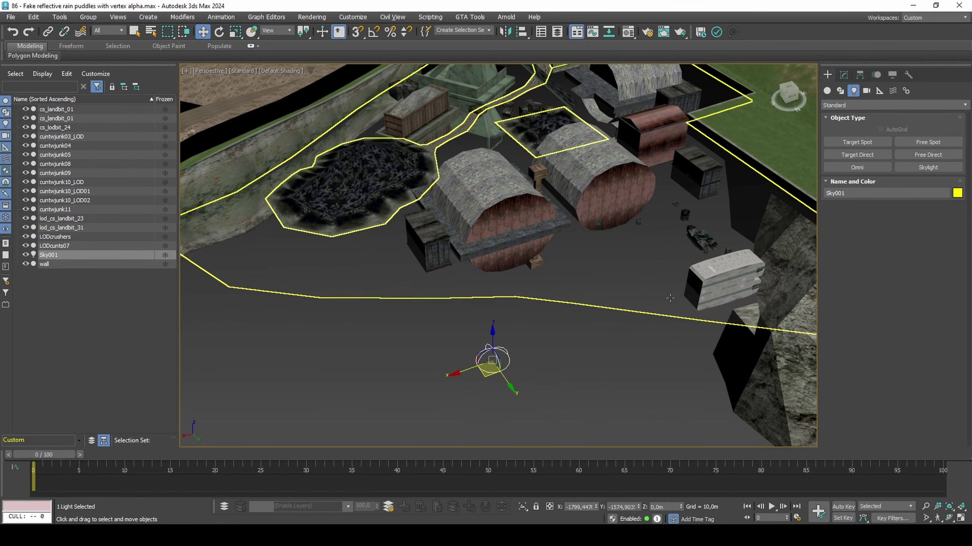
Switch the viewport's lighting to illuminate the scene with scene lights
click(242, 70)
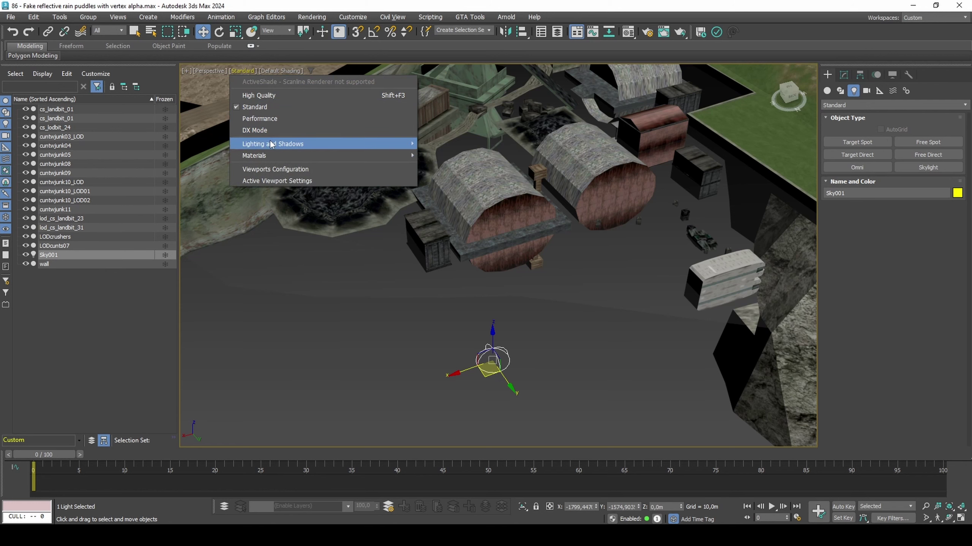
mouse_move(272, 144)
click(443, 157)
middle_drag(479, 138, 468, 203)
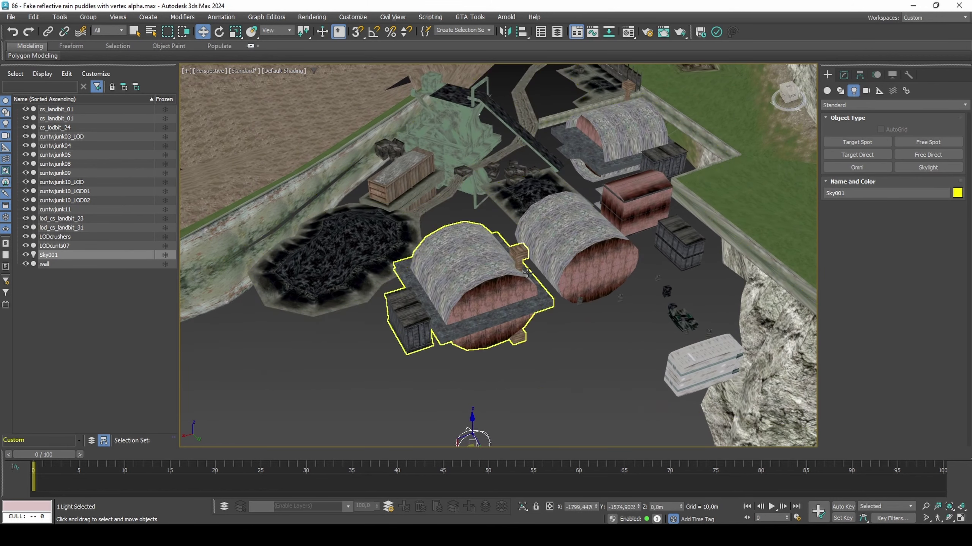
Add a VertexPaint modifier to the subdivided cs_landbit_01 ground and set it to work on Map Channel 3
click(566, 327)
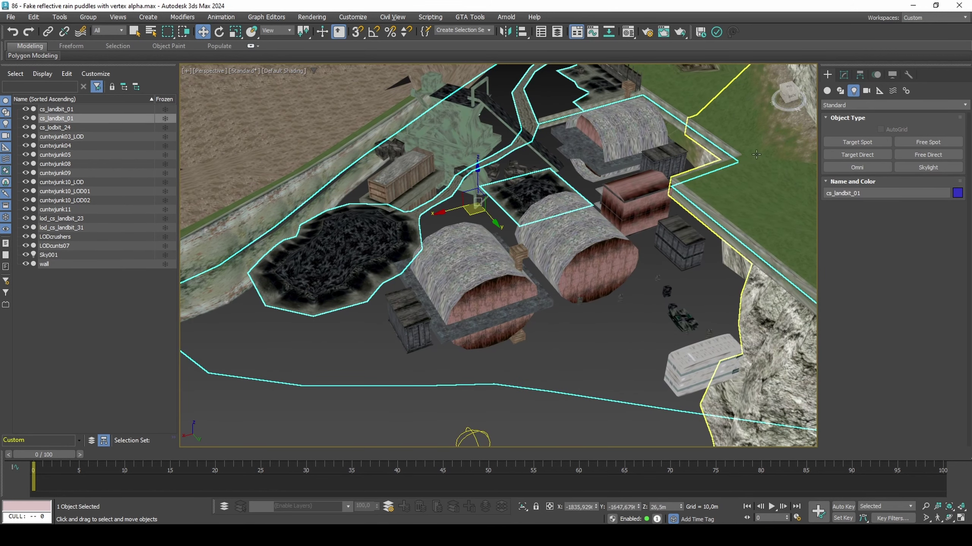
click(844, 75)
click(932, 115)
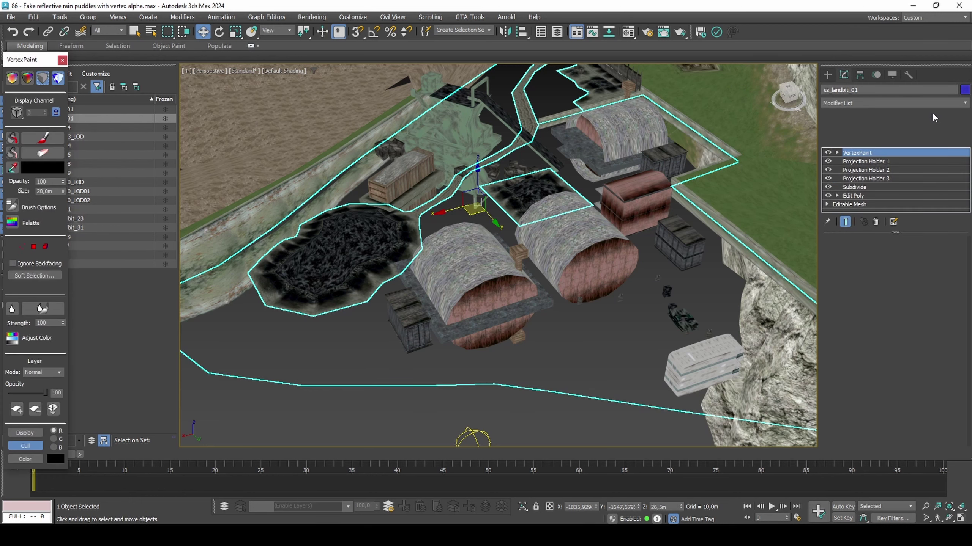
click(884, 396)
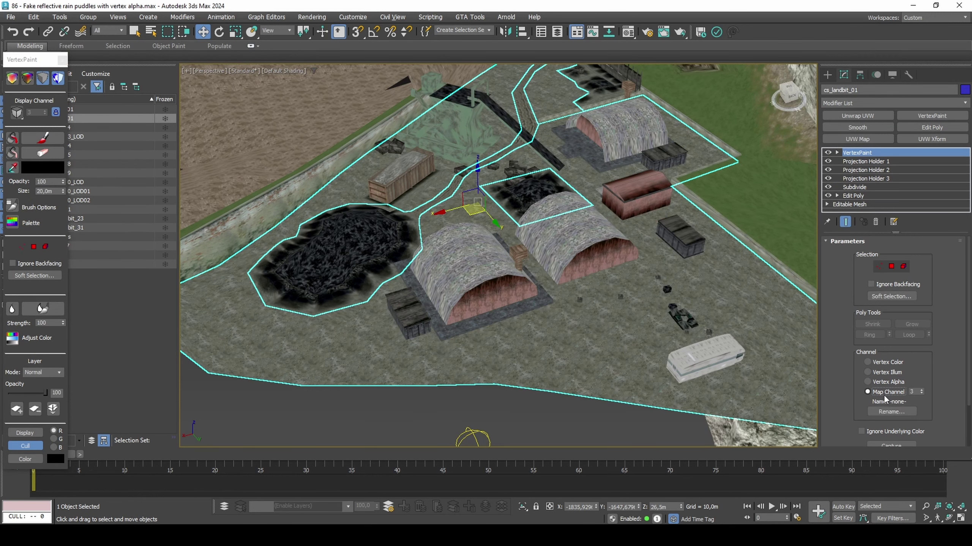
Set the vertex paint colour to a neutral grey with a value of 110 (6E6E6E)
click(37, 168)
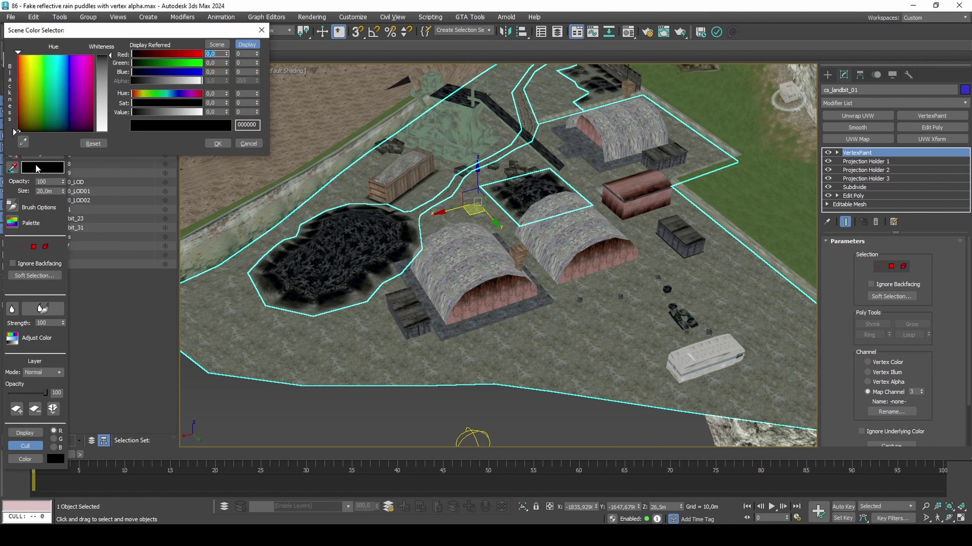
drag(158, 111, 161, 111)
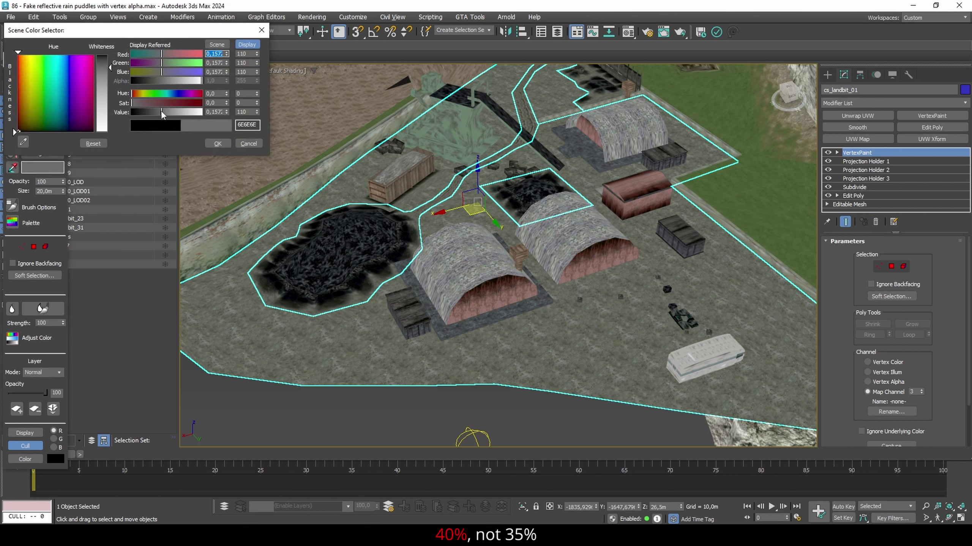
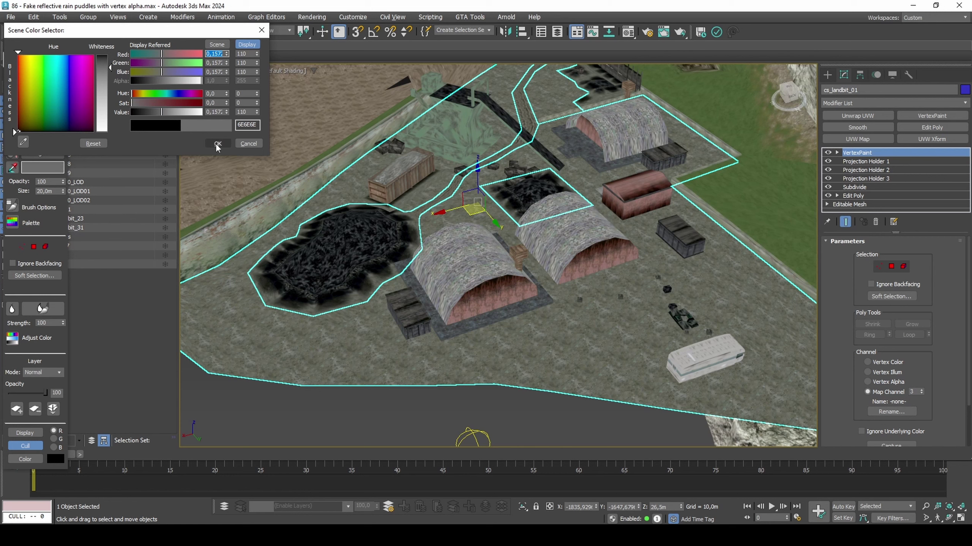
click(217, 144)
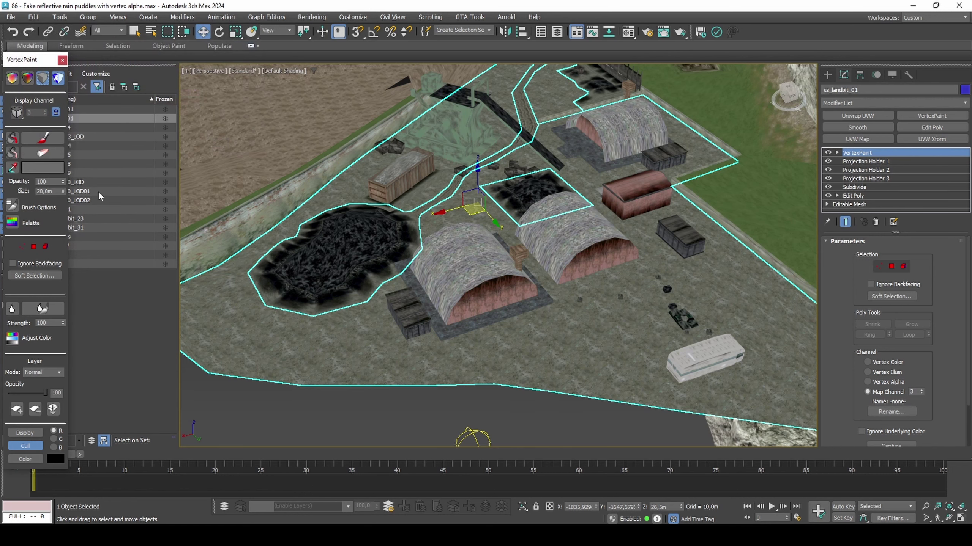
Activate vertex painting and give the brush a flat strength curve in the painter options
click(51, 142)
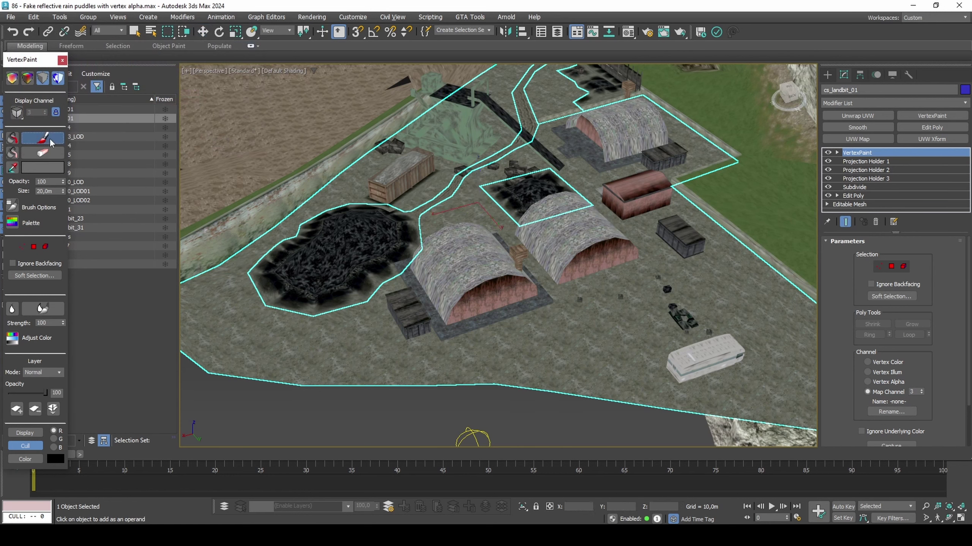
click(15, 207)
click(198, 231)
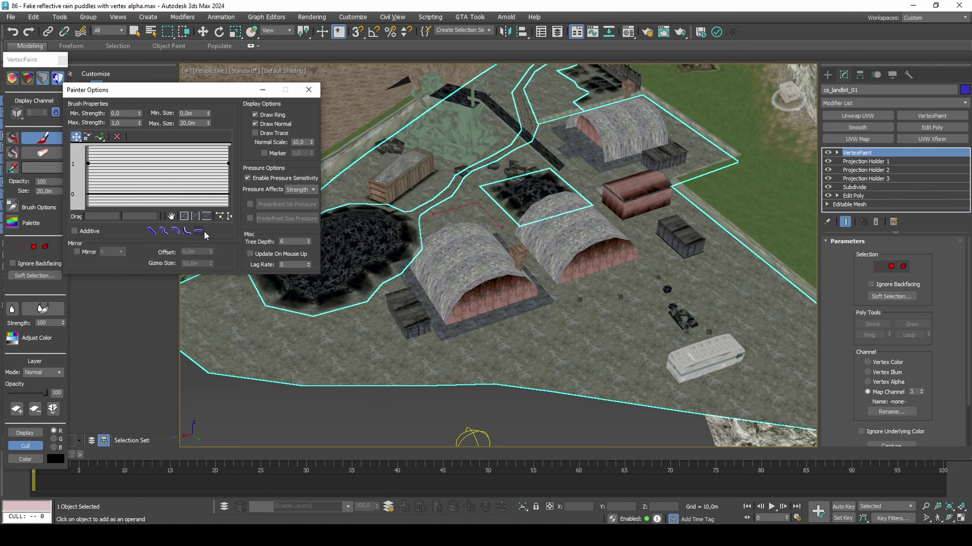
click(310, 94)
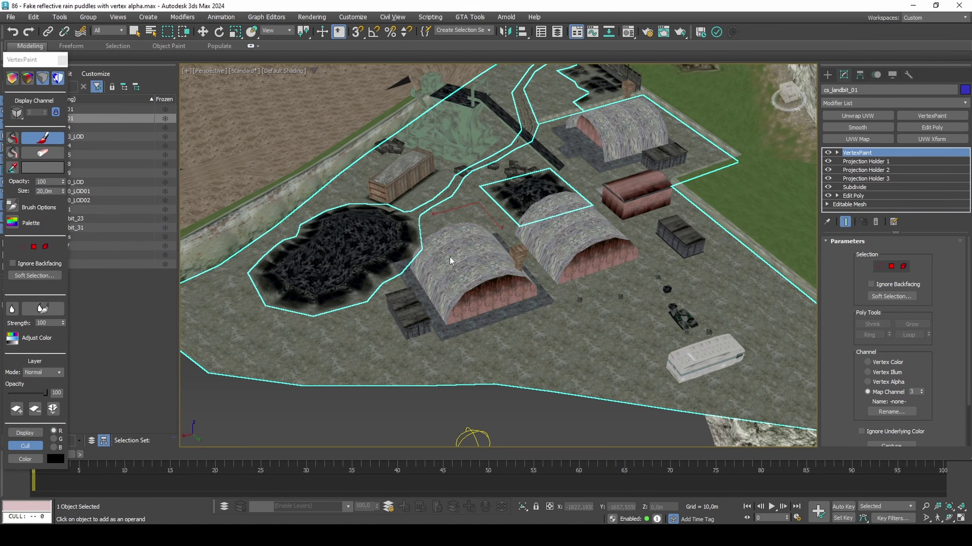
Try a paint dab with a 58.3 m brush on the ground in front of the hangar, then undo it
middle_drag(588, 320, 535, 323)
ctrl+shift+drag(540, 349, 588, 295)
click(588, 295)
mouse_move(588, 295)
alt+middle_down()
mouse_move(609, 277)
mouse_move(605, 298)
alt+middle_up()
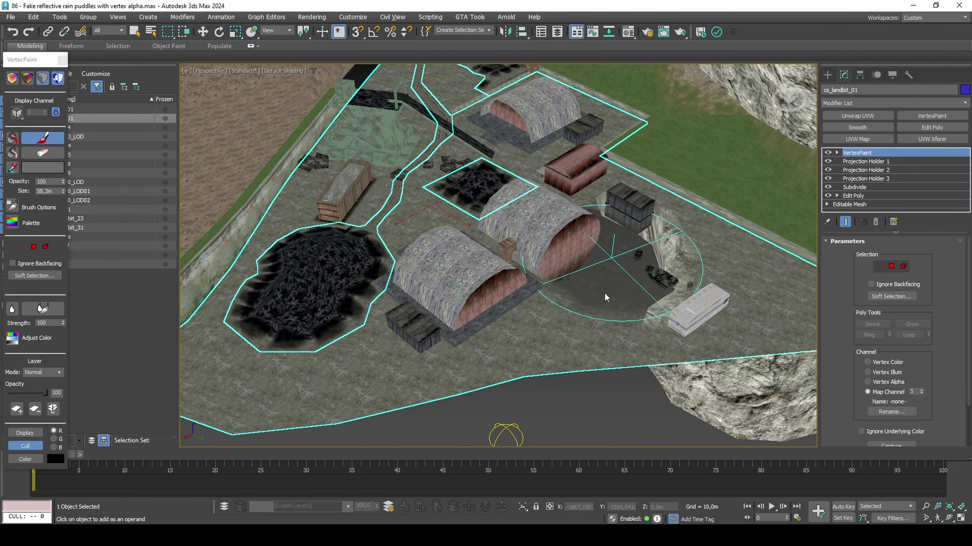
key(ctrl+z)
Reduce the paint brush size to 3.5 m and display edged faces so the ground's vertices can be targeted
ctrl+shift+drag(621, 241, 597, 285)
key(F4)
scroll(600, 285, up, 8)
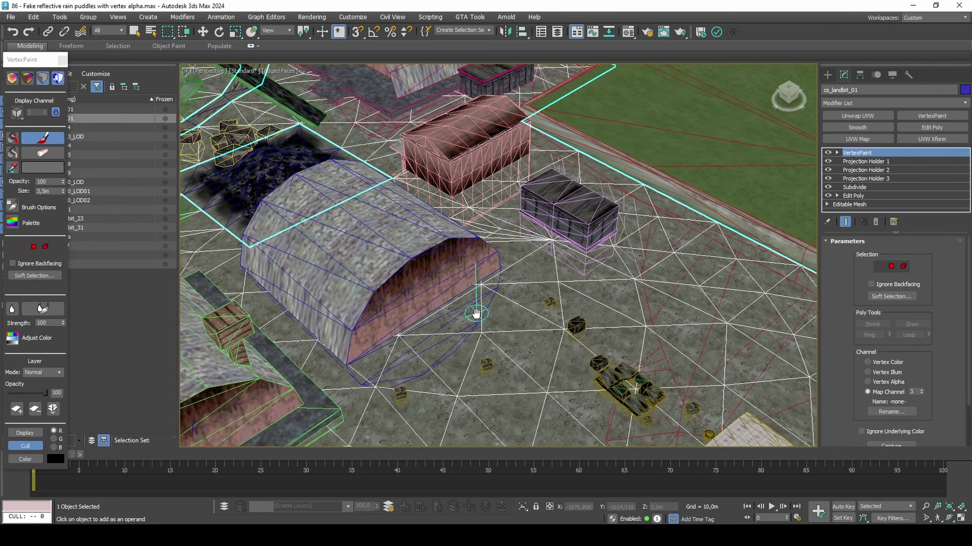
mouse_move(476, 314)
alt+middle_down()
mouse_move(509, 295)
mouse_move(497, 178)
alt+middle_up()
key(F4)
mouse_move(569, 255)
alt+middle_down()
mouse_move(517, 277)
mouse_move(605, 214)
mouse_move(605, 274)
alt+middle_up()
key(F4)
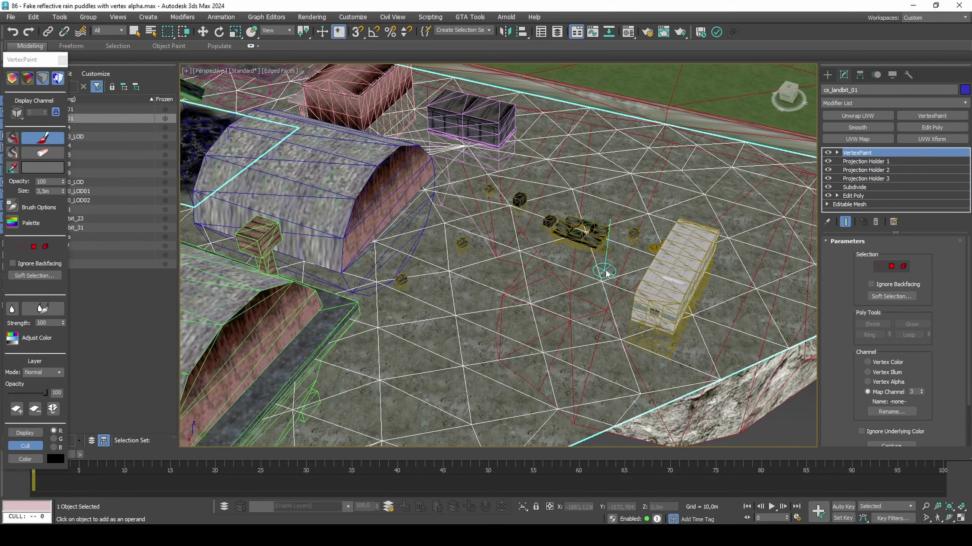
Paint puddle areas on ground vertices around the hangars, crusher and debris, checking the mesh in wireframe, and stop painting
scroll(604, 289, up, 3)
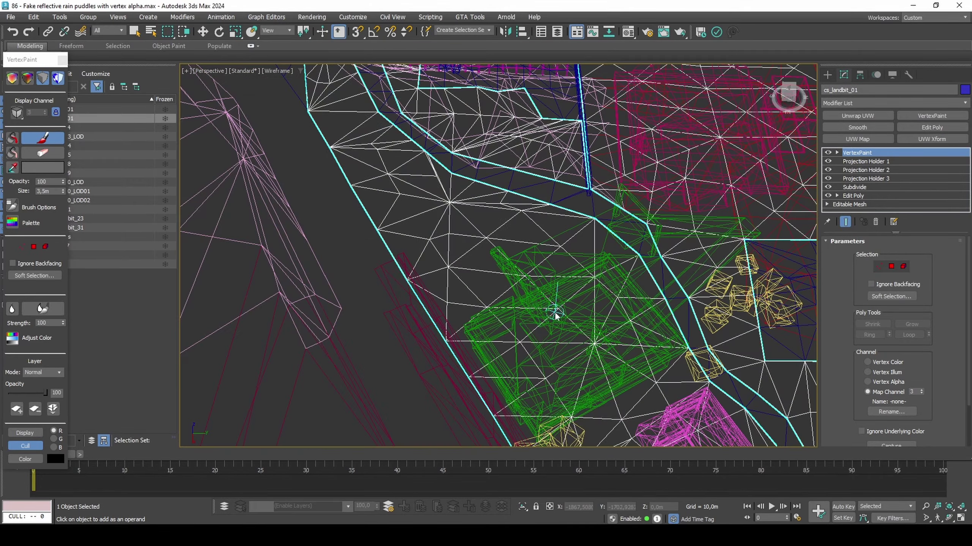
key(F3)
middle_drag(555, 315, 668, 163)
key(F4)
scroll(576, 245, up, 5)
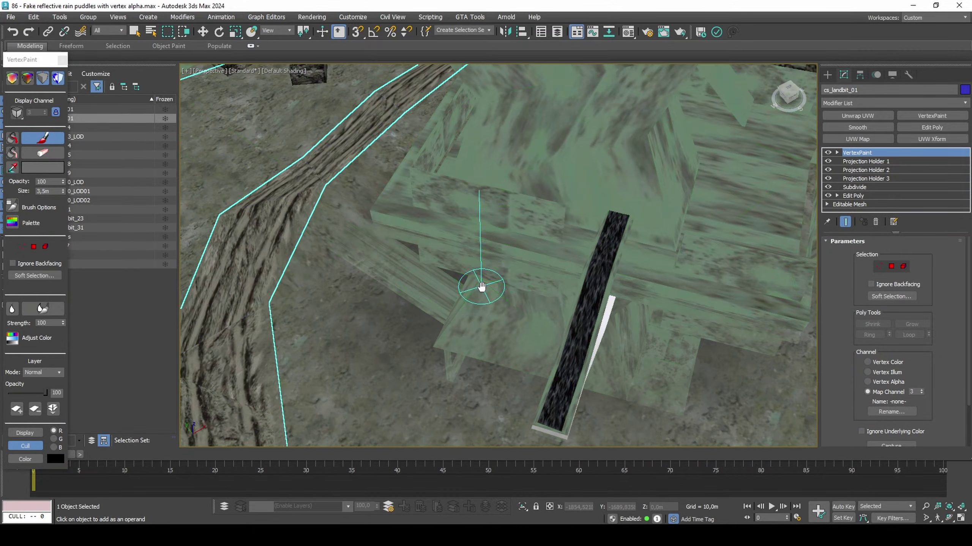
key(F3)
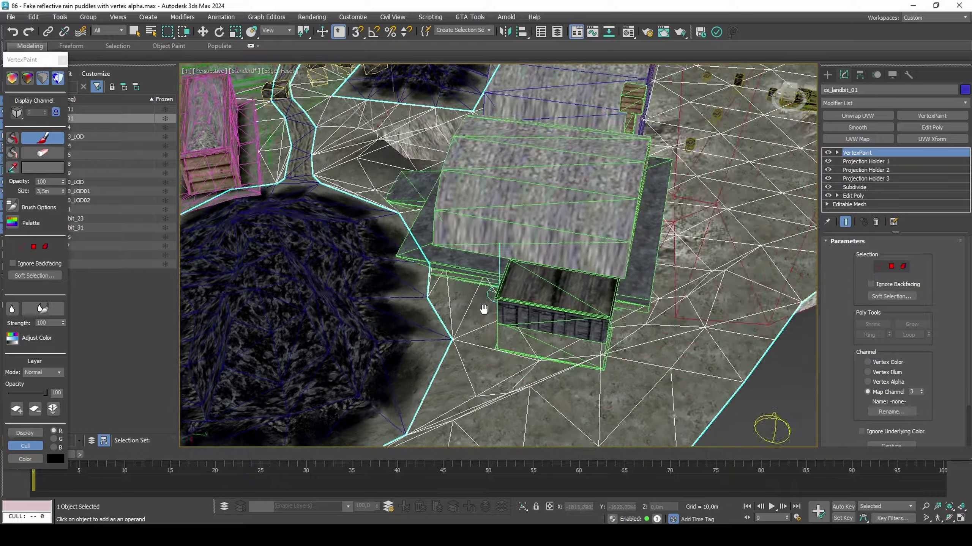
scroll(479, 306, down, 5)
middle_drag(436, 317, 527, 328)
key(w)
Lower the VertexPaint layer opacity to 74 to adjust the transparency of the painted puddles
alt+middle_drag(590, 313, 527, 337)
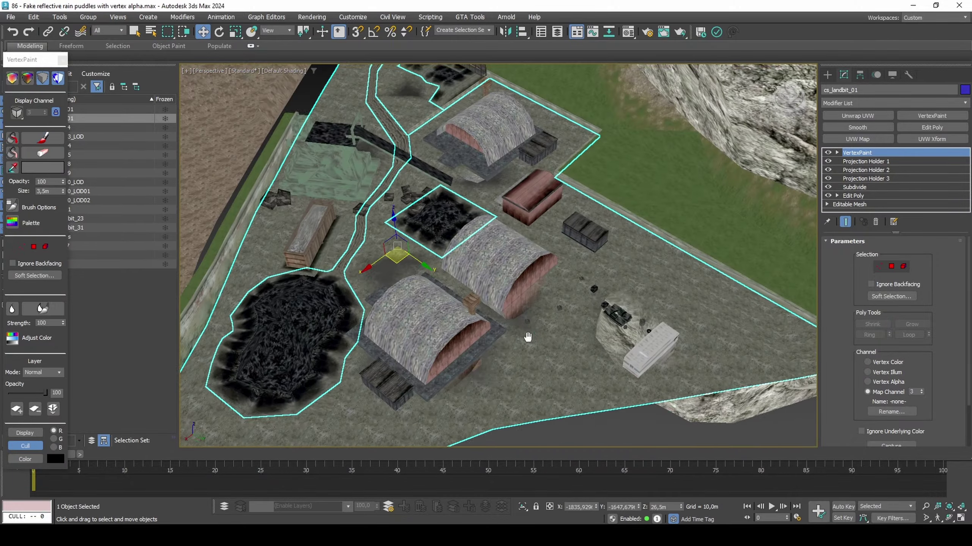
middle_drag(481, 314, 447, 327)
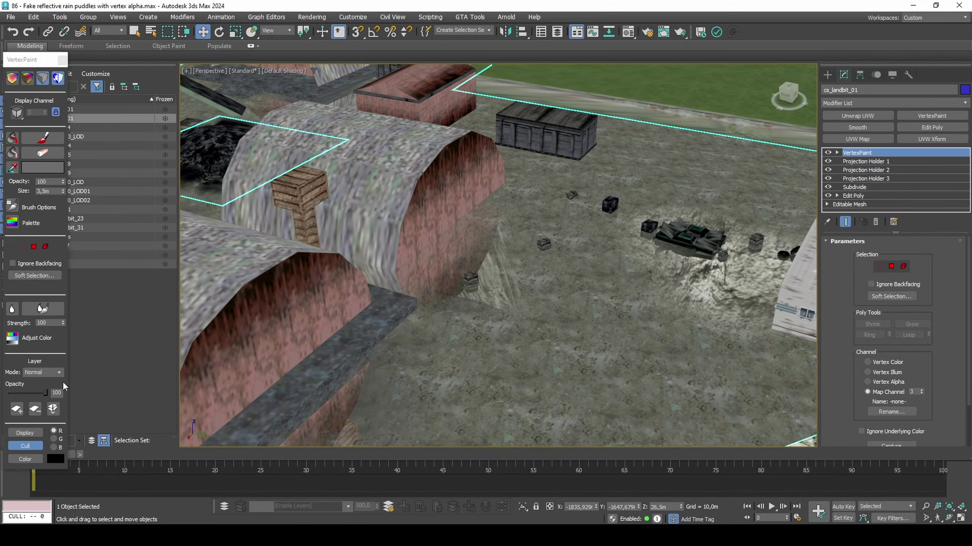
mouse_move(47, 393)
mouse_down()
mouse_move(18, 390)
mouse_move(67, 388)
mouse_move(37, 393)
mouse_up()
mouse_move(567, 350)
alt+middle_down()
mouse_move(549, 345)
mouse_move(552, 334)
mouse_move(553, 355)
alt+middle_up()
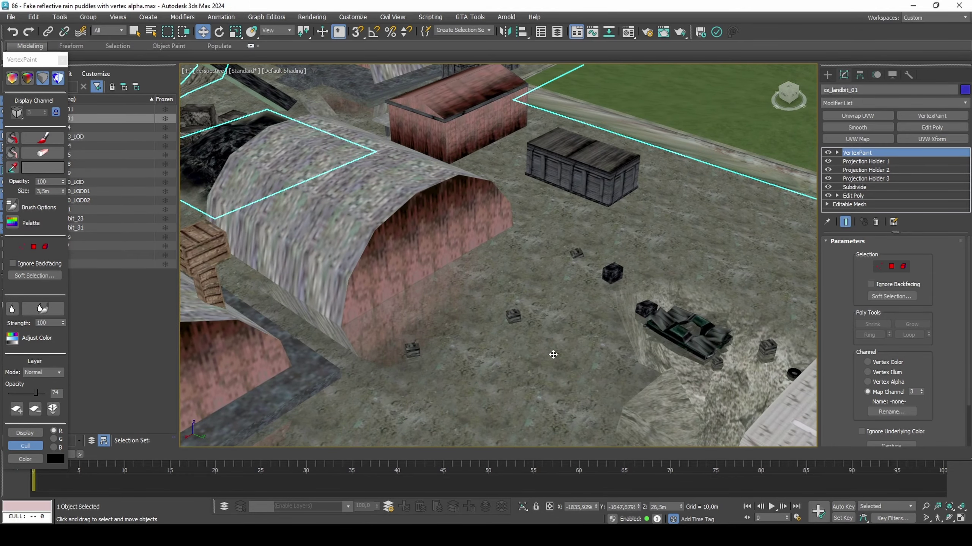
Select all scene objects except the skylight and the two cs_landbit_01 ground objects
scroll(553, 355, down, 15)
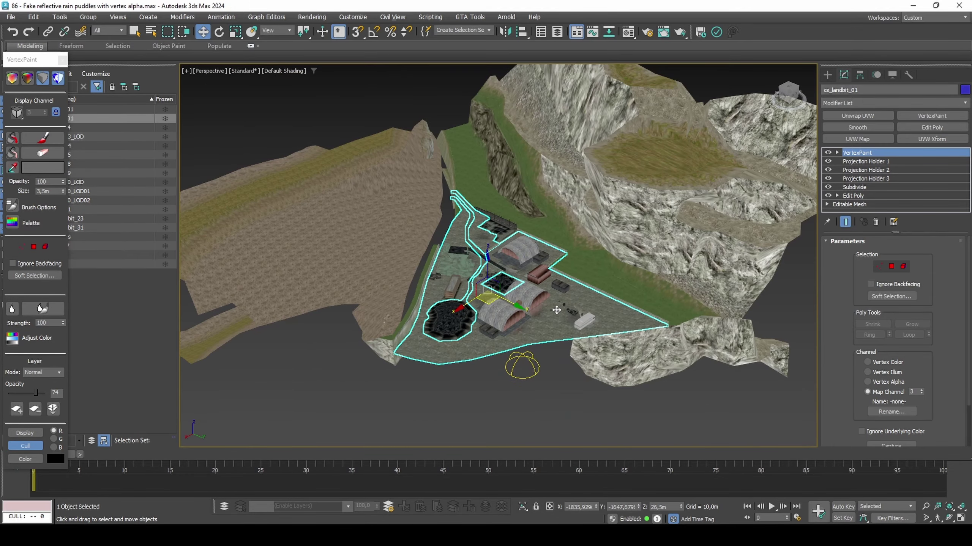
middle_drag(553, 354, 557, 297)
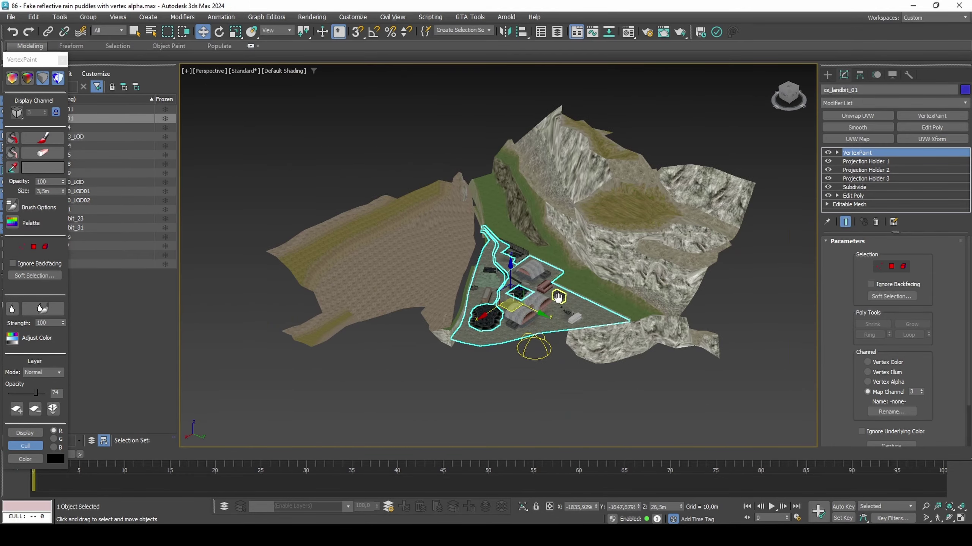
scroll(557, 298, down, 5)
drag(310, 145, 667, 371)
scroll(534, 311, up, 4)
alt+click(511, 379)
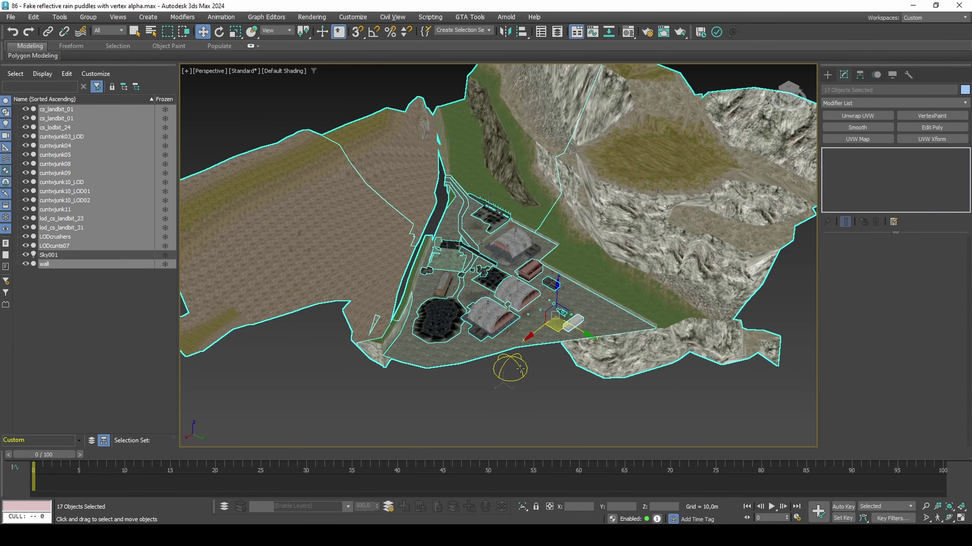
alt+click(527, 337)
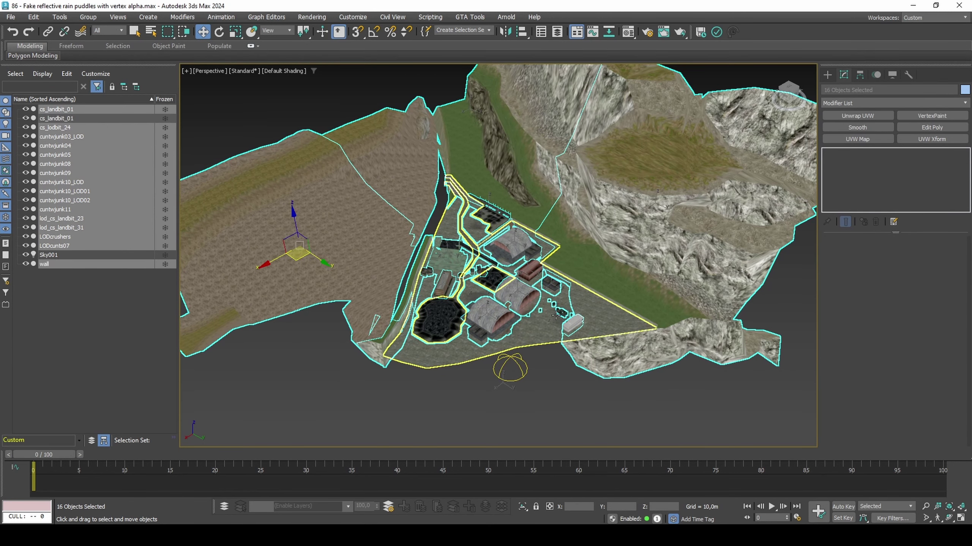
scroll(524, 336, up, 3)
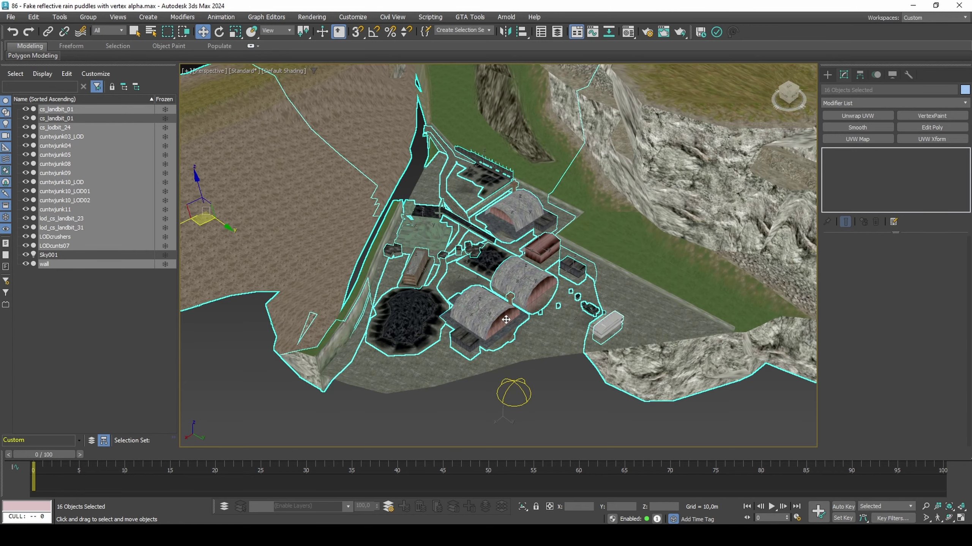
click(505, 319)
ctrl+click(118, 108)
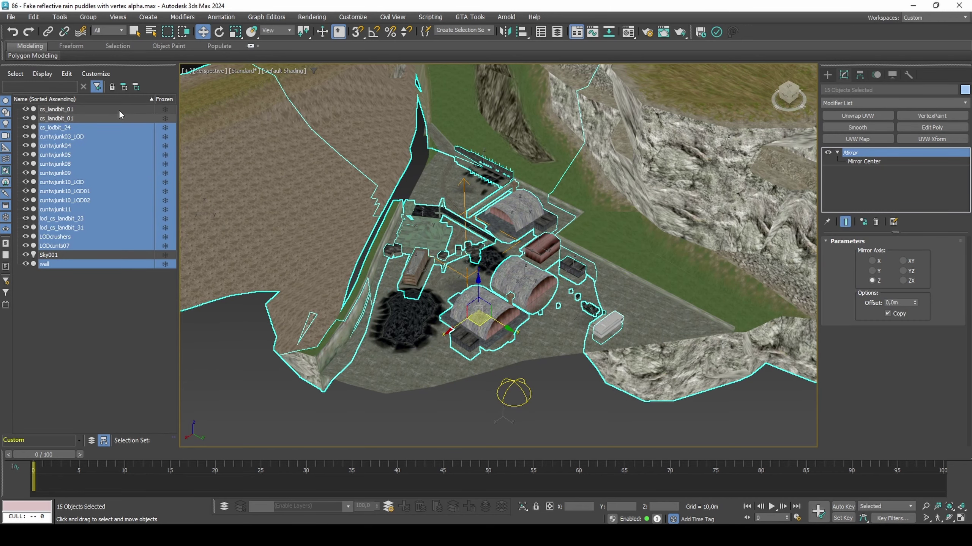
Turn off Copy in the selected objects' shared Mirror modifier and add an Edit Poly modifier above it
click(887, 313)
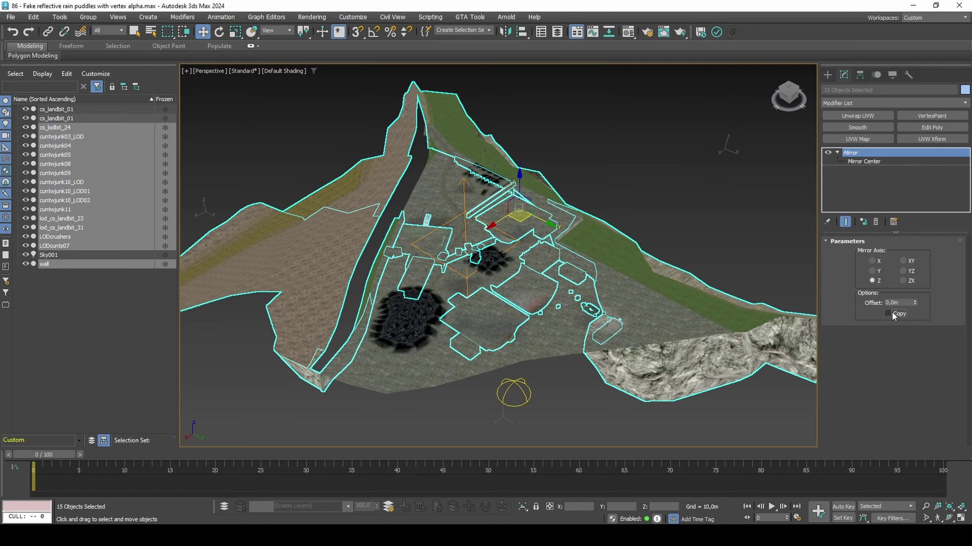
middle_drag(574, 268, 631, 288)
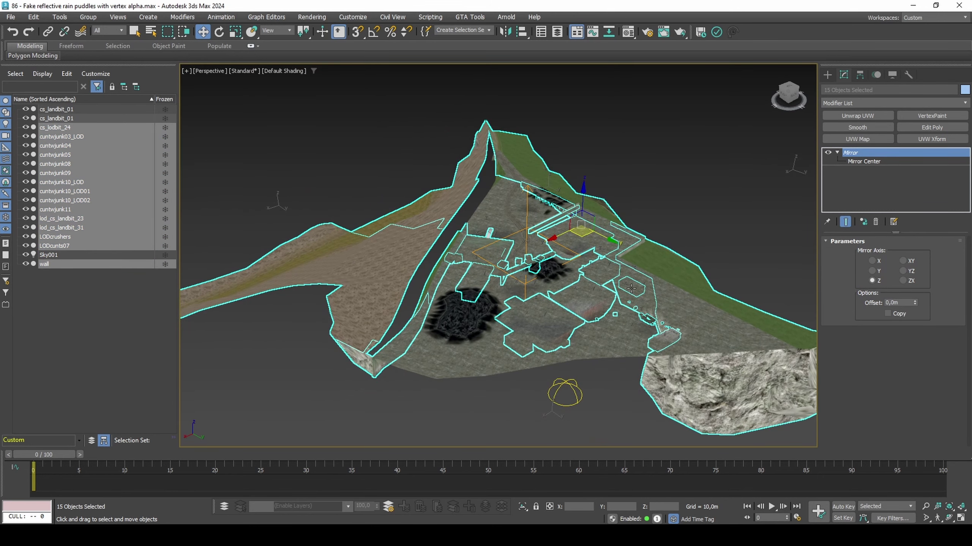
click(942, 128)
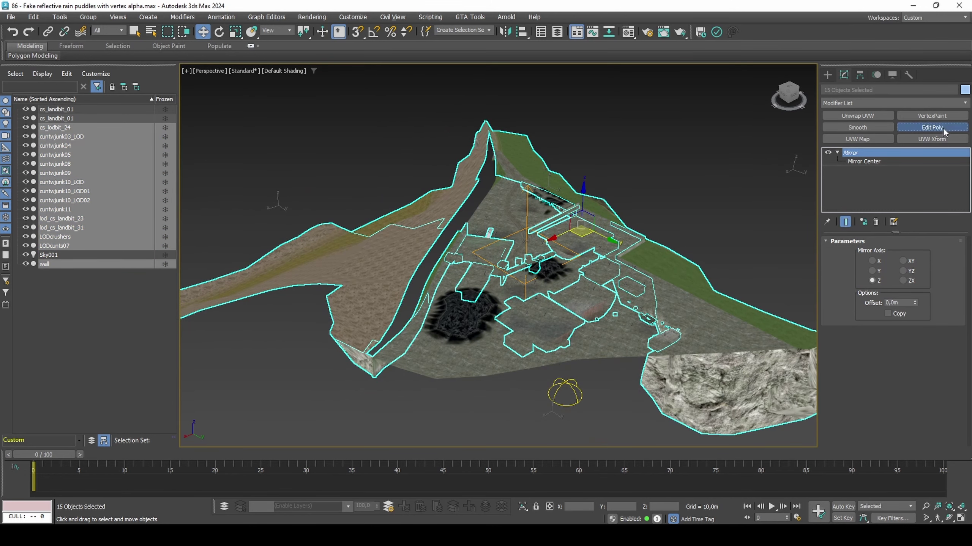
Select a vertex at the outer tip of the mirrored brown hill terrain
key(1)
scroll(568, 309, down, 5)
alt+middle_drag(568, 309, 564, 329)
click(327, 306)
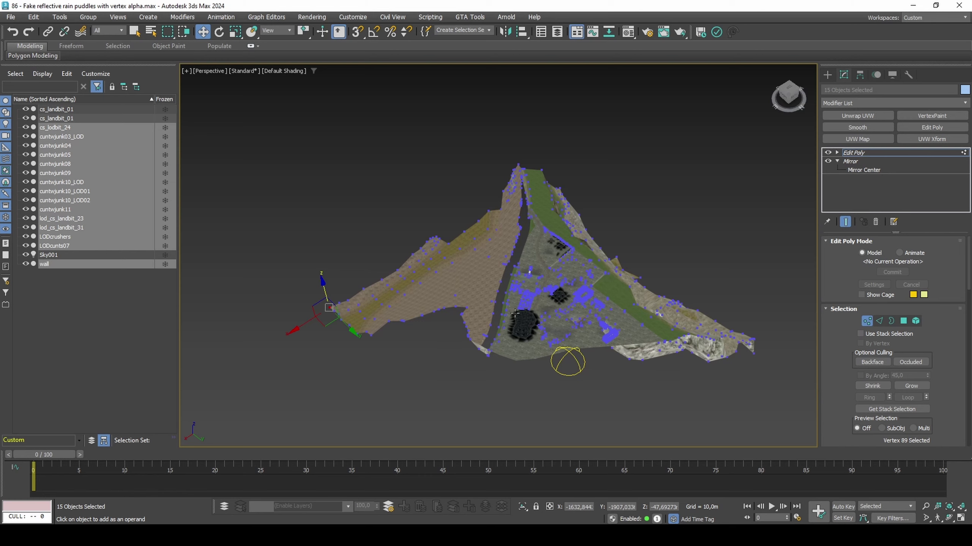
alt+middle_drag(665, 307, 613, 383)
Switch to polygon selection with the paint selection region, show edged faces, and pick a polygon at the hill's outer tip
key(4)
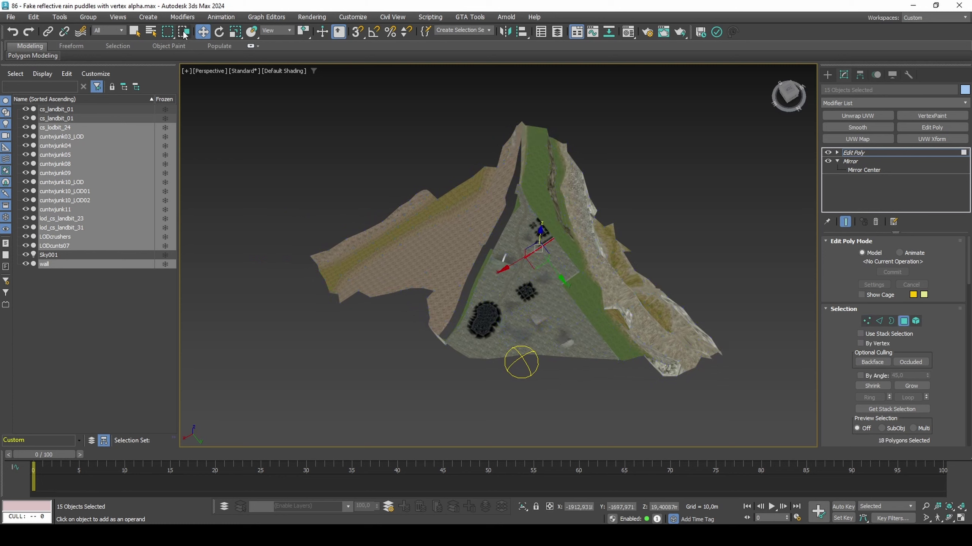
click(171, 34)
drag(172, 38, 168, 110)
key(F4)
middle_drag(324, 256, 330, 285)
click(322, 285)
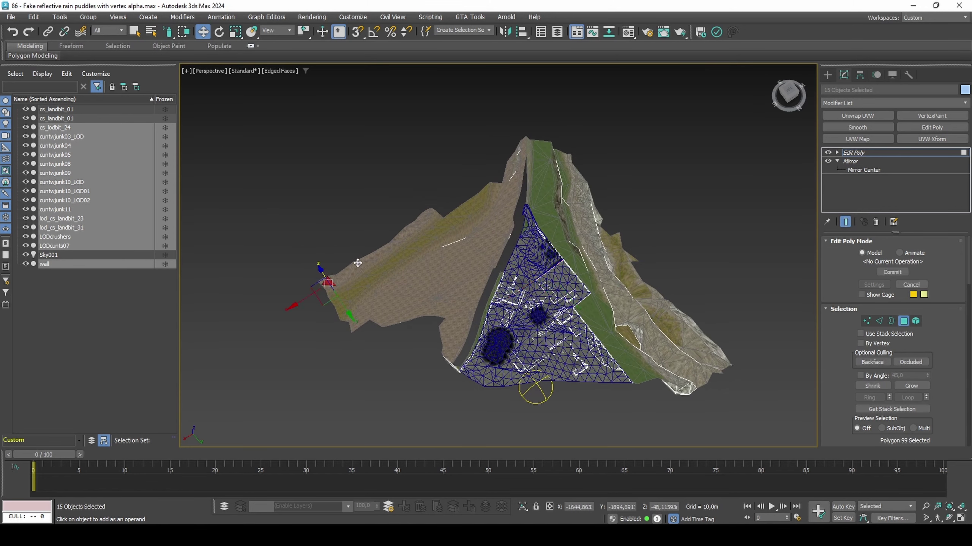
Try paint-selecting polygons across the mirrored terrain, then clear the selection, hide the edges and leave polygon level
key(q)
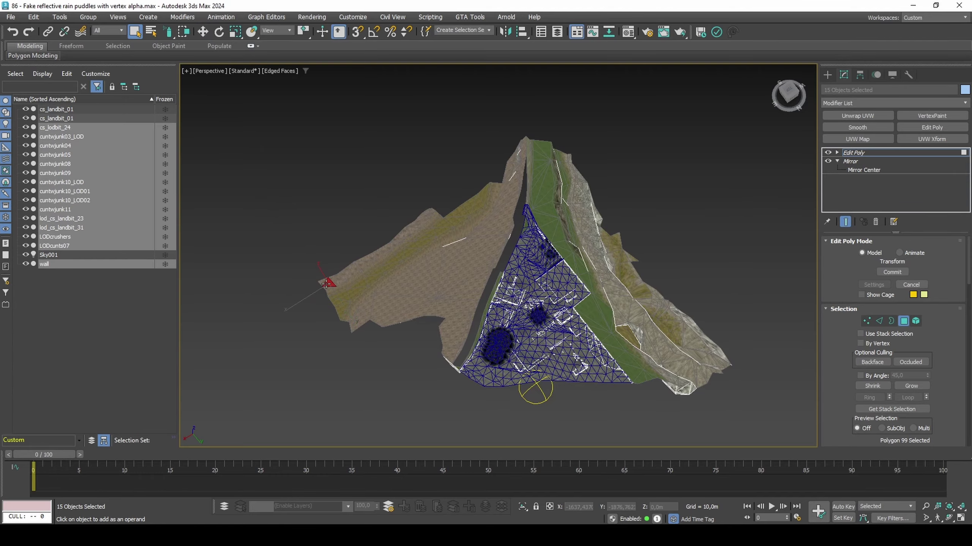
mouse_move(326, 284)
mouse_down()
mouse_move(497, 180)
mouse_move(560, 159)
mouse_move(715, 375)
mouse_up()
alt+middle_drag(715, 375, 574, 306)
scroll(431, 336, up, 5)
mouse_move(459, 313)
middle_down()
mouse_move(431, 337)
mouse_move(360, 292)
mouse_move(538, 228)
mouse_move(606, 161)
middle_up()
scroll(431, 337, down, 3)
mouse_move(606, 161)
ctrl+mouse_down()
mouse_move(466, 188)
mouse_move(533, 219)
ctrl+mouse_up()
mouse_move(533, 219)
alt+middle_down()
mouse_move(429, 242)
mouse_move(488, 243)
mouse_move(510, 281)
mouse_move(546, 221)
alt+middle_up()
key(ctrl+d)
key(F4)
scroll(510, 281, up, 6)
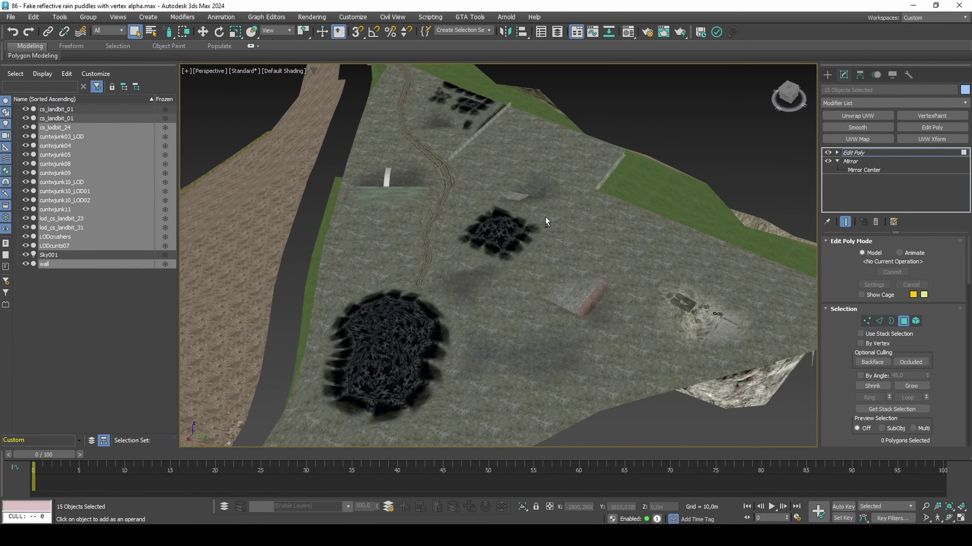
key(4)
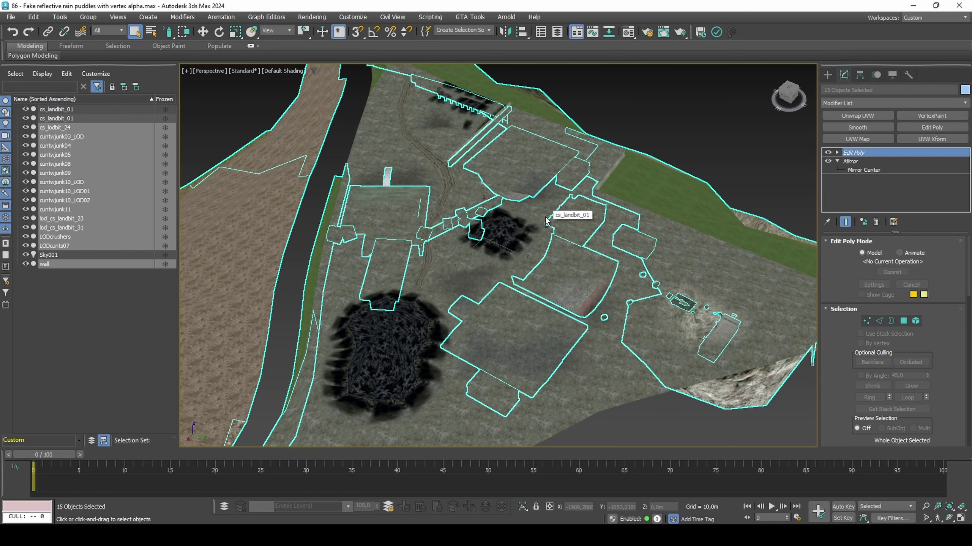
Add an Edit Poly modifier above the Projection modifier of the puddle ground object and switch to polygon selection
click(544, 217)
alt+middle_drag(544, 218, 421, 280)
click(421, 281)
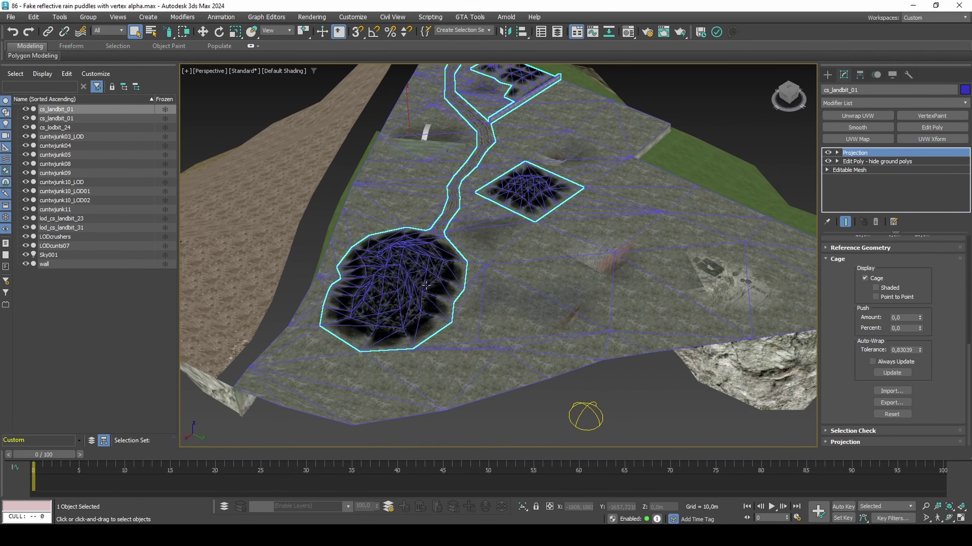
click(926, 126)
key(4)
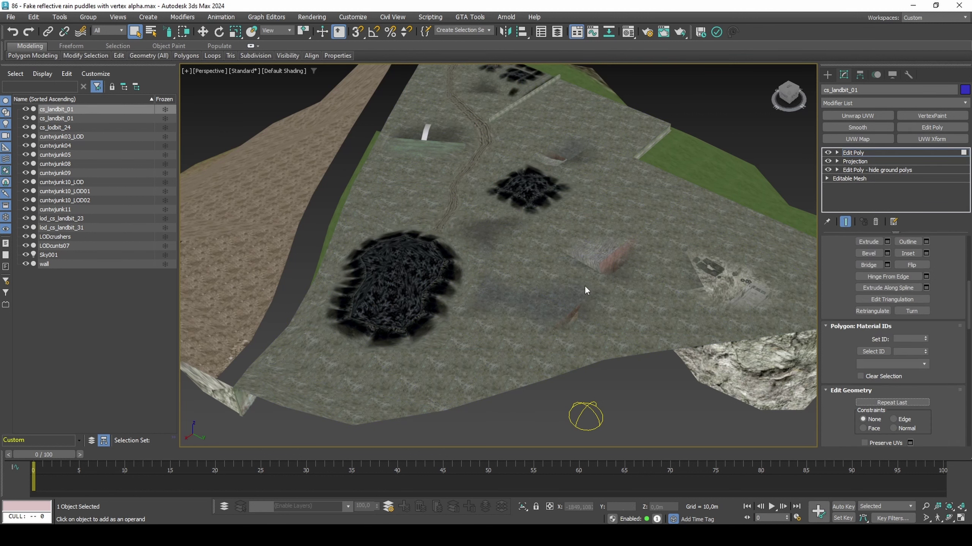
Unhide all polygons of the puddle ground, then delete the duplicated ground polygons that use material ID 3
scroll(941, 377, down, 5)
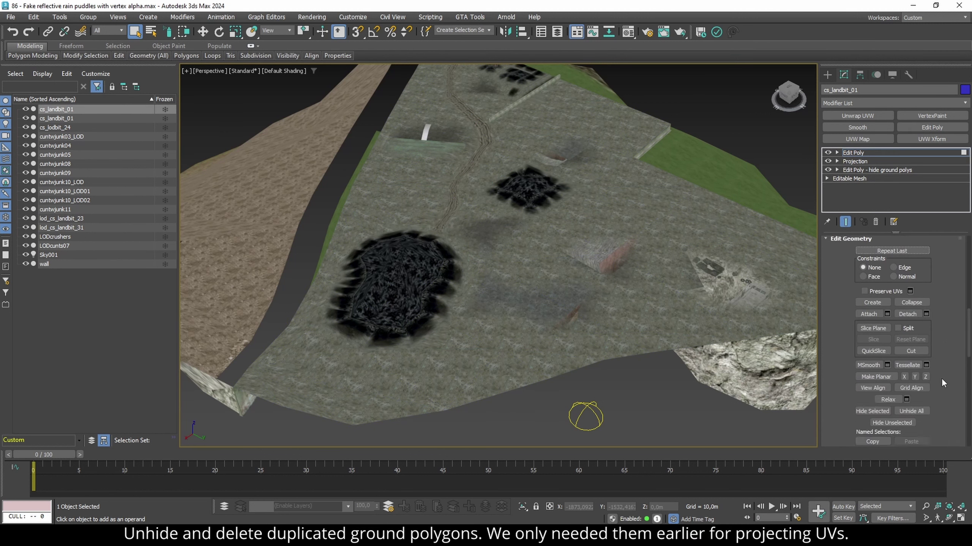
click(919, 412)
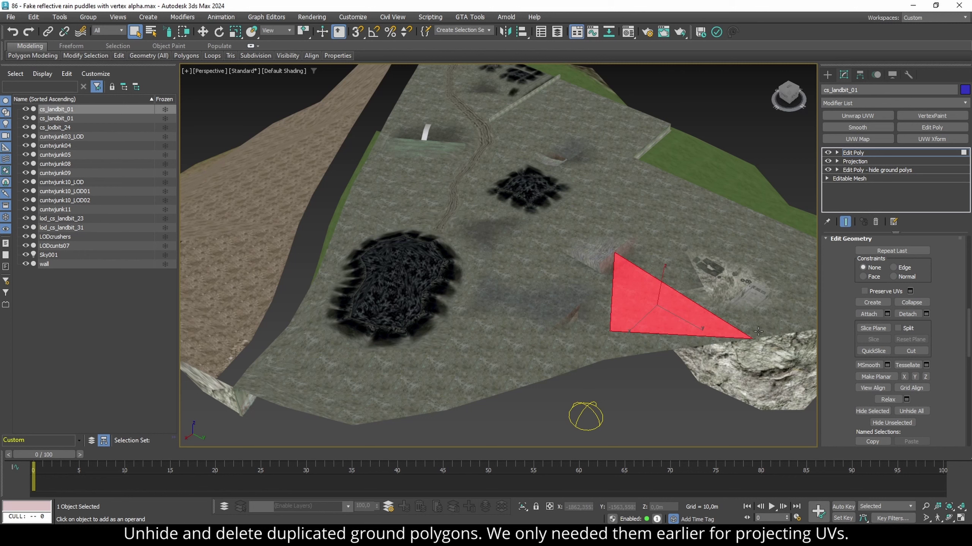
scroll(944, 326, up, 3)
click(873, 306)
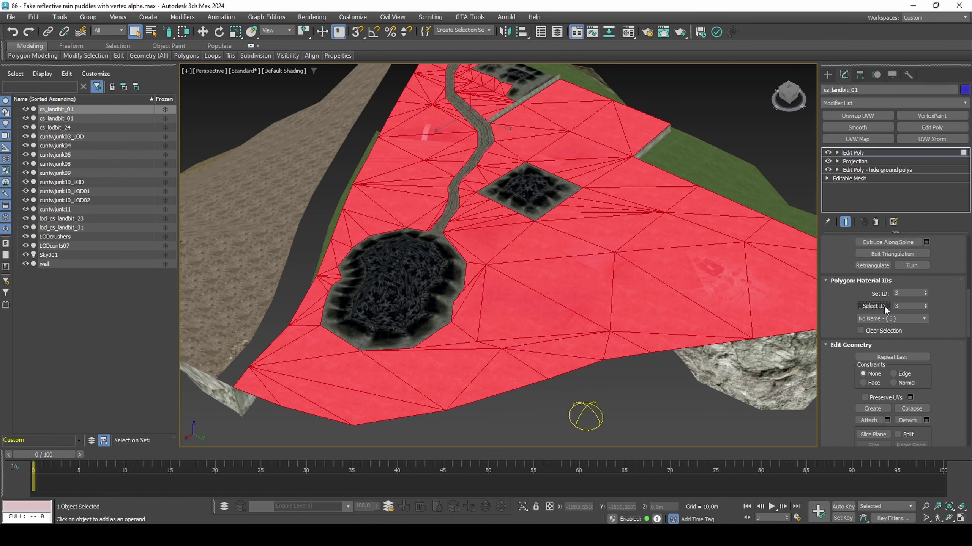
key(Delete)
click(884, 306)
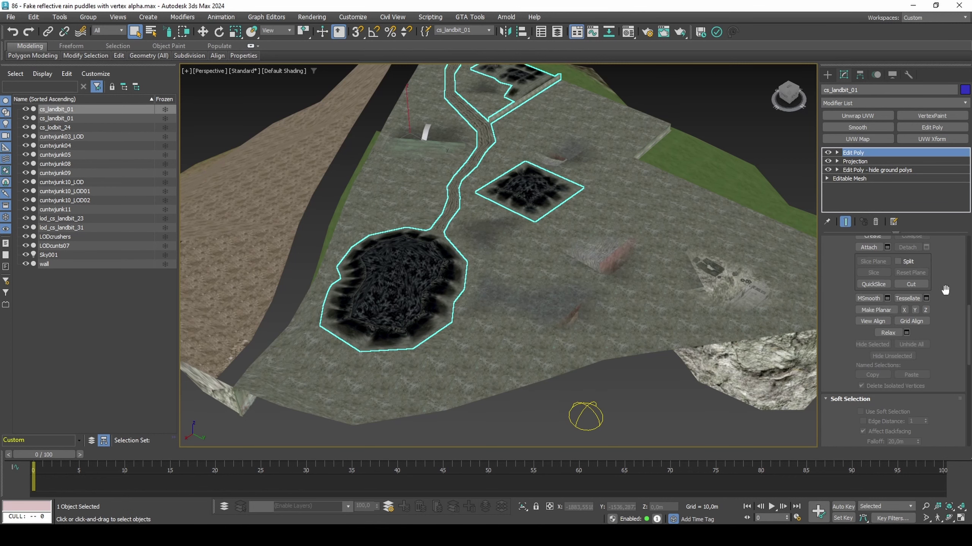
Attach the surrounding cs_landbit_01 ground to the puddle ground object
scroll(948, 292, down, 3)
click(871, 307)
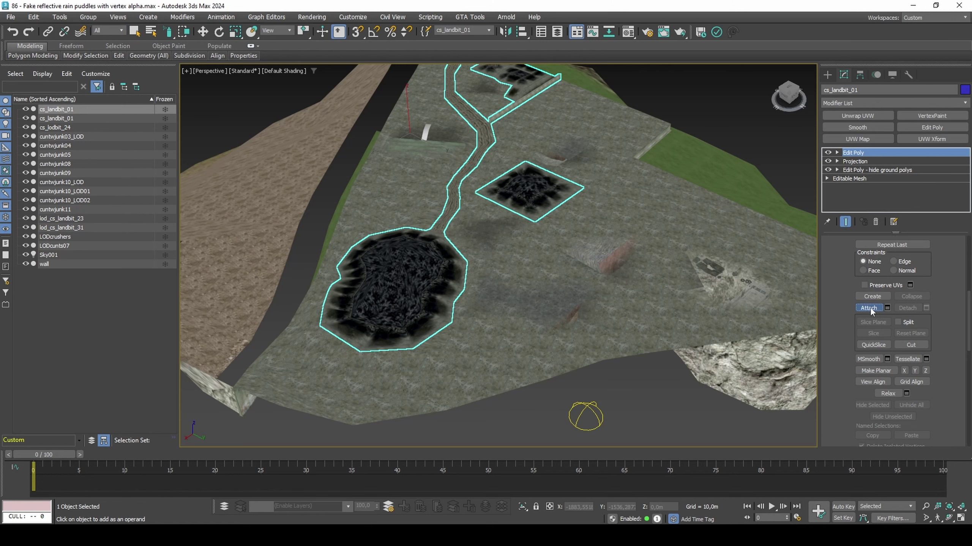
click(649, 306)
key(w)
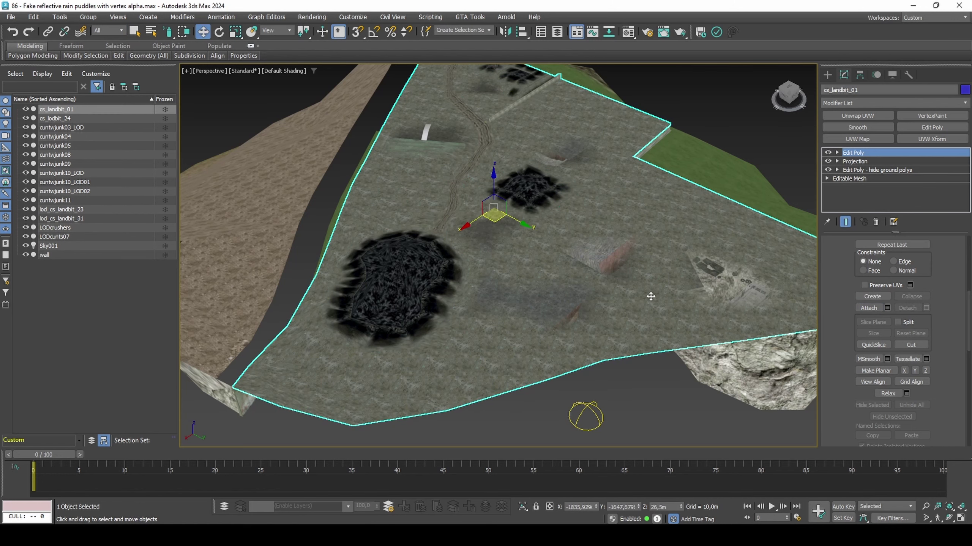
key(z)
alt+middle_drag(646, 280, 646, 272)
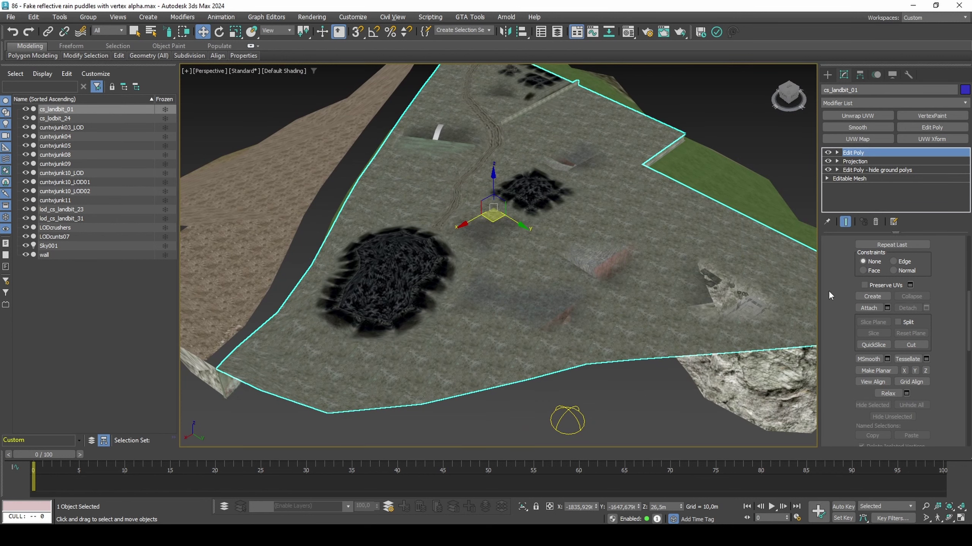
Attach all remaining listed objects to cs_landbit_01 with Match Material IDs to Material and Condense Material and IDs
click(887, 307)
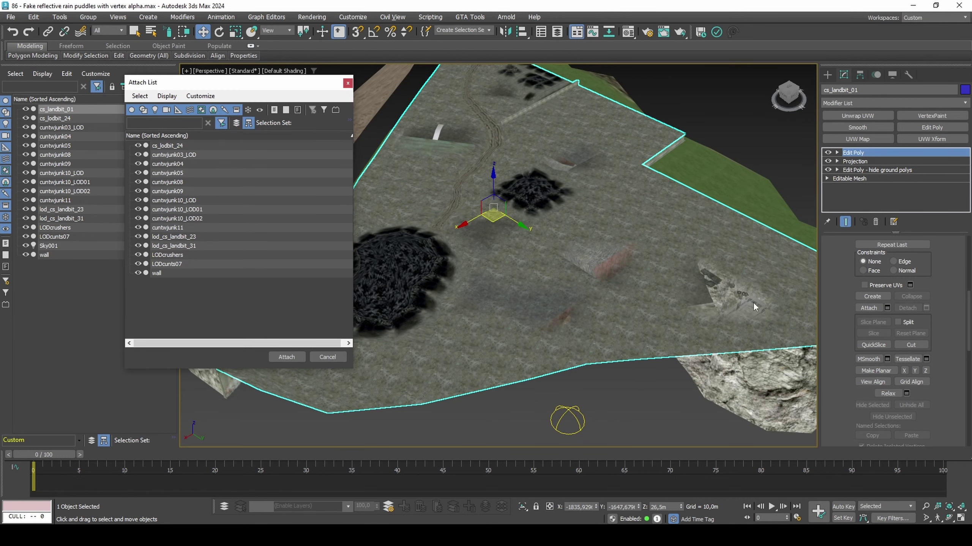
key(ctrl+a)
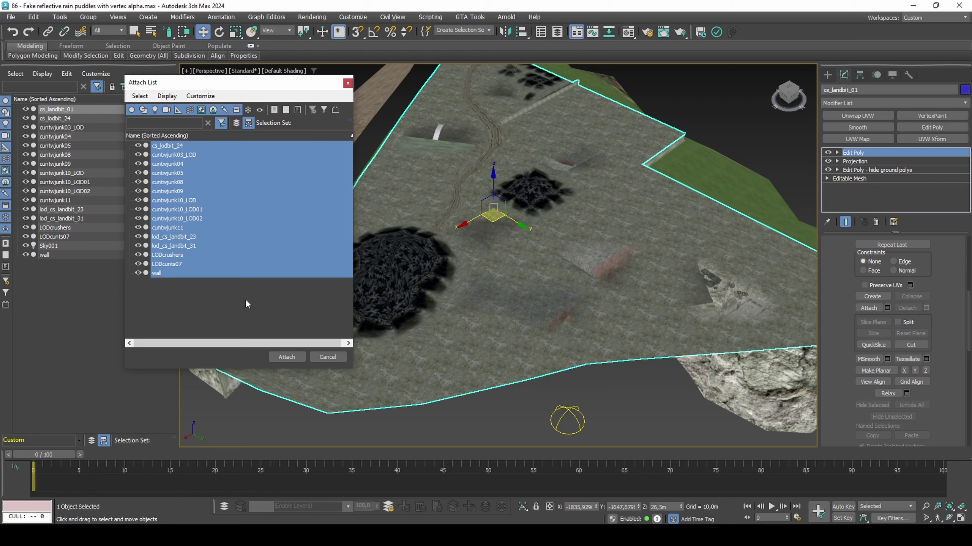
click(288, 357)
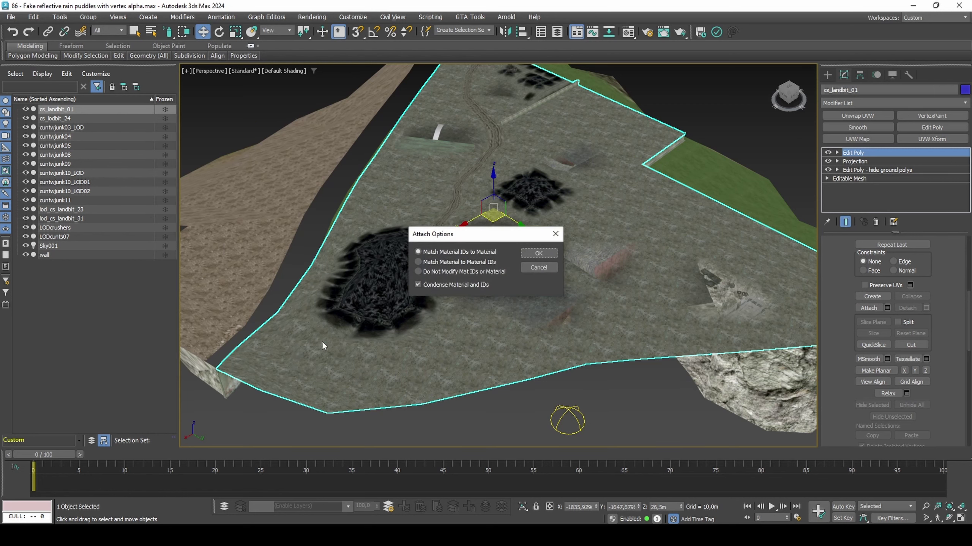
click(549, 254)
Sample the merged object's Multi/Sub-Object material into the Material Editor and copy its sub-material with ID 3
key(m)
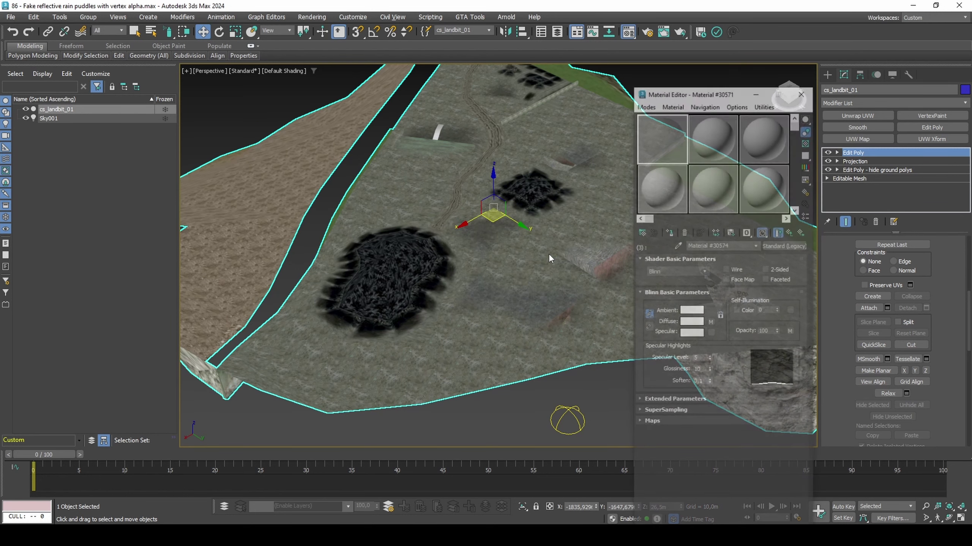
click(677, 245)
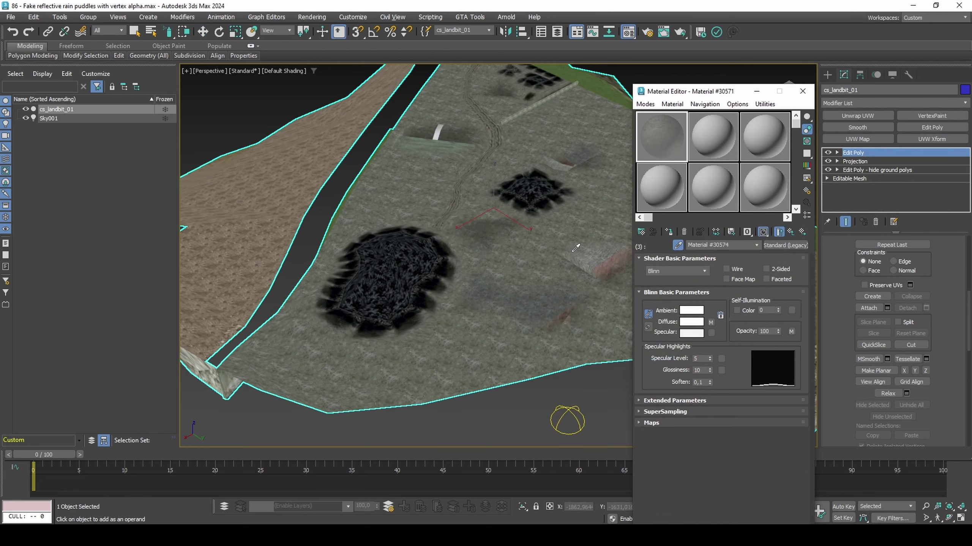
click(576, 247)
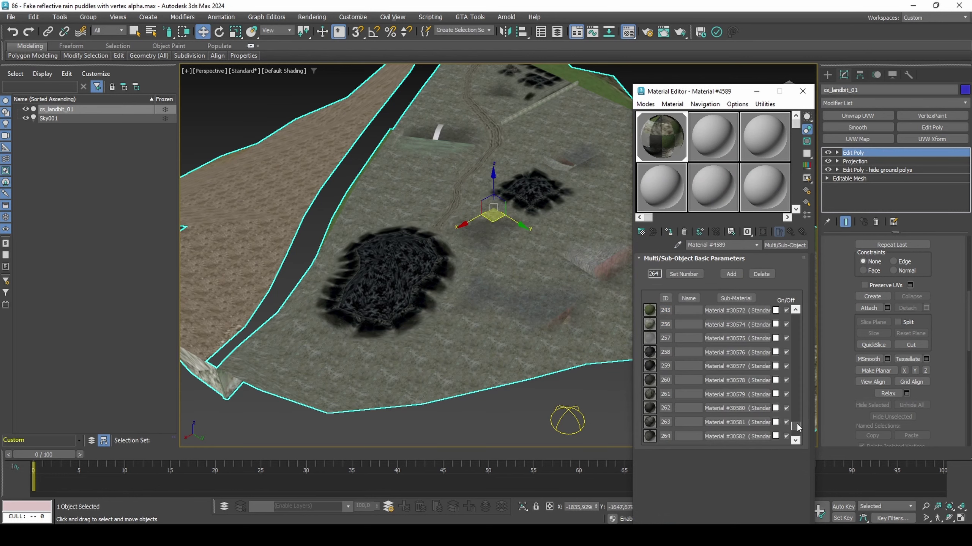
drag(796, 426, 796, 316)
right_click(743, 336)
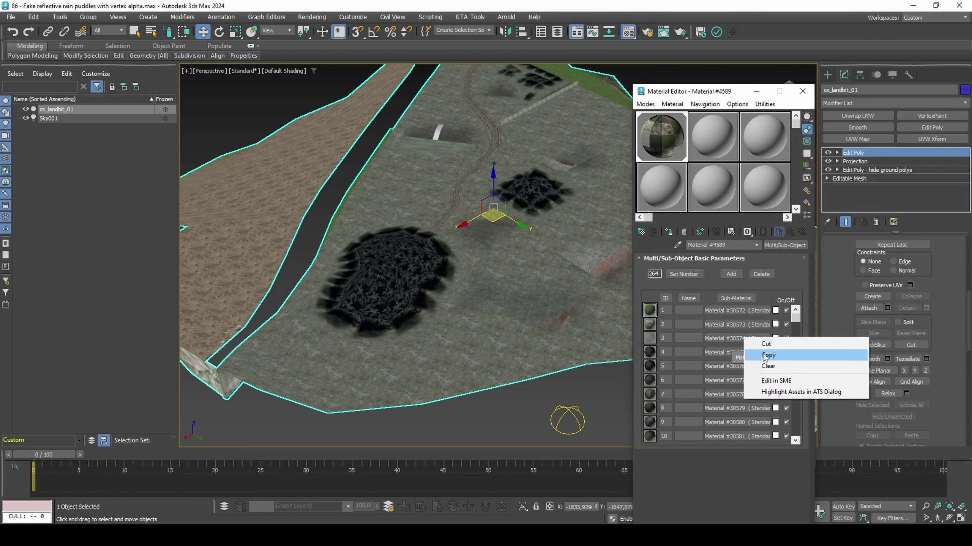
click(767, 355)
Add an empty sub-material slot with ID 265 to the Multi/Sub-Object material
click(731, 274)
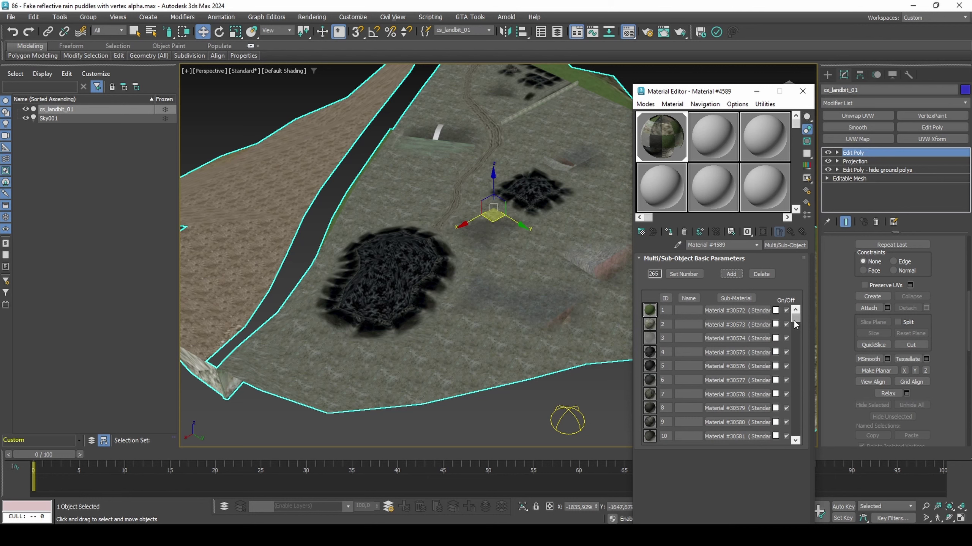
drag(795, 324, 794, 432)
right_click(757, 437)
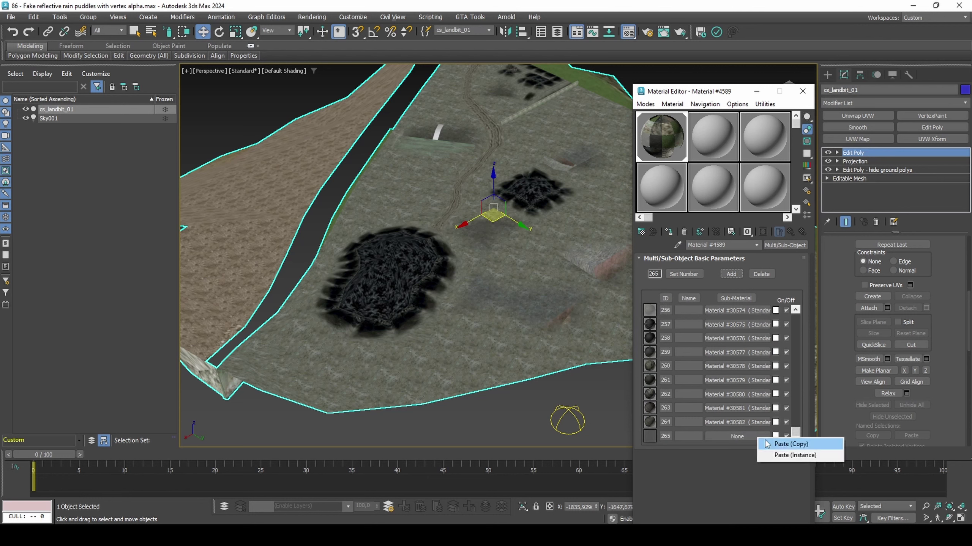
click(940, 322)
Select all polygons using material ID 3 on the merged object and set their material ID to 265
scroll(863, 322, up, 4)
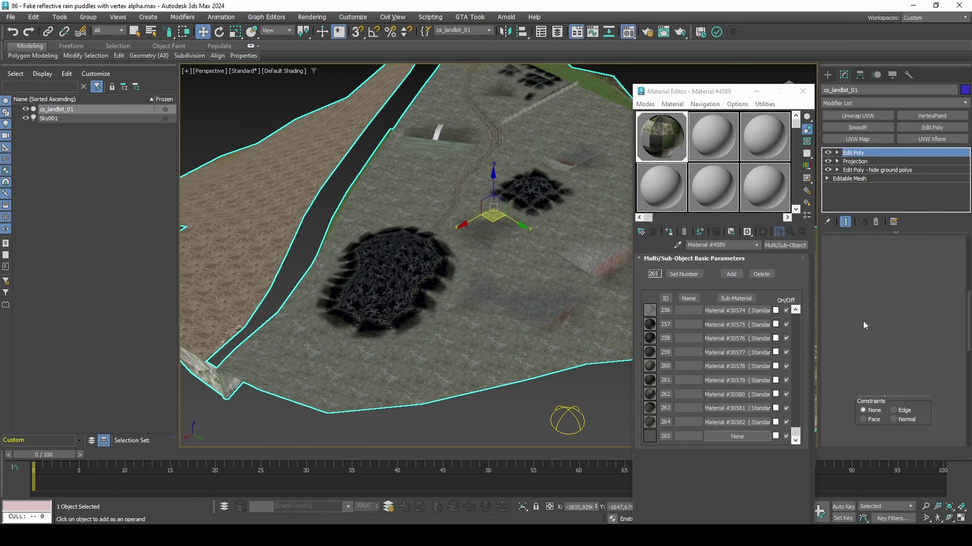
key(4)
click(501, 339)
click(871, 367)
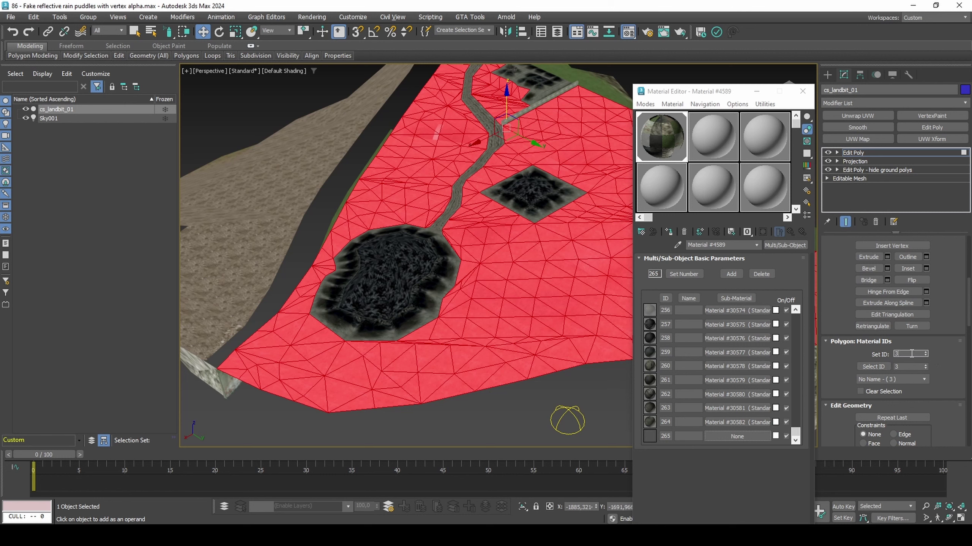
key(Return)
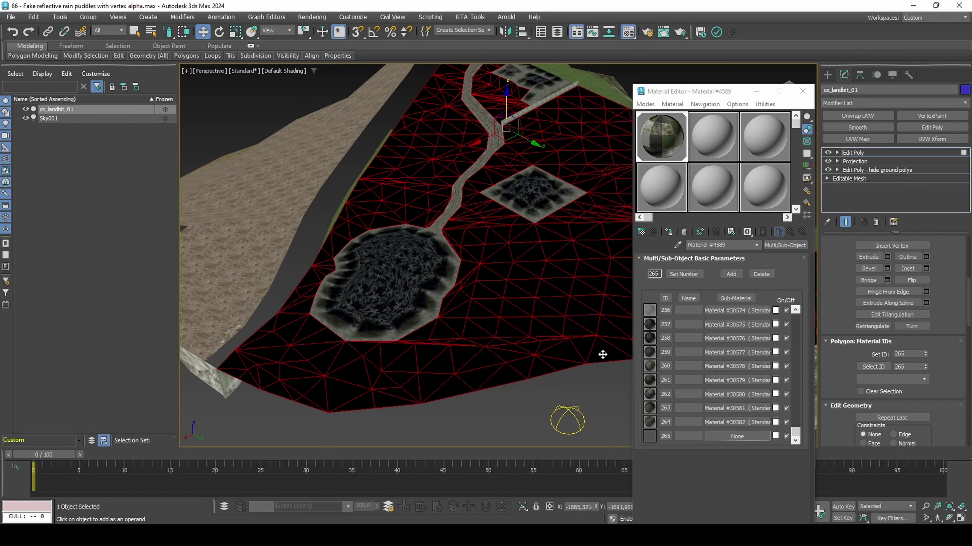
Paste the copied ground material as an independent copy into slot 265, then close the Material Editor and leave polygon level
right_click(749, 431)
click(757, 438)
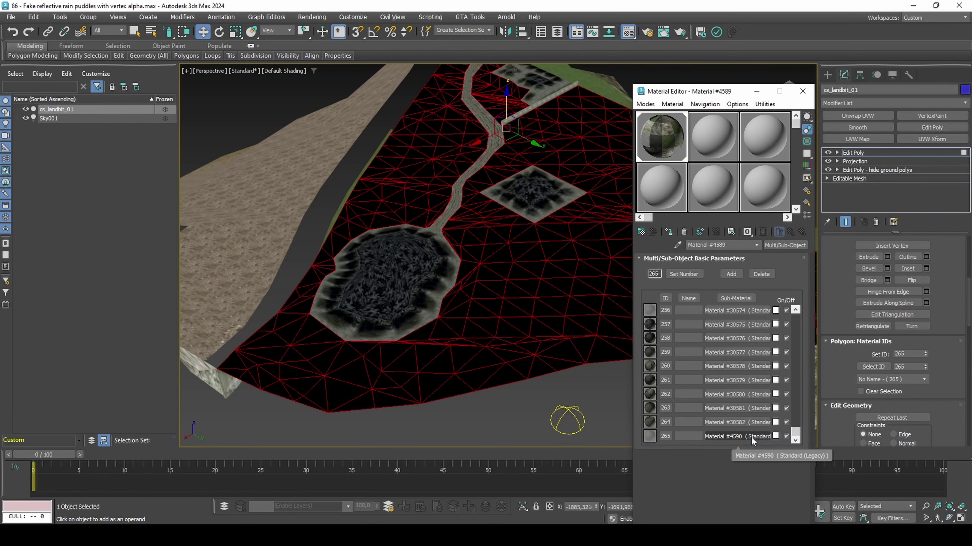
middle_drag(557, 352, 535, 351)
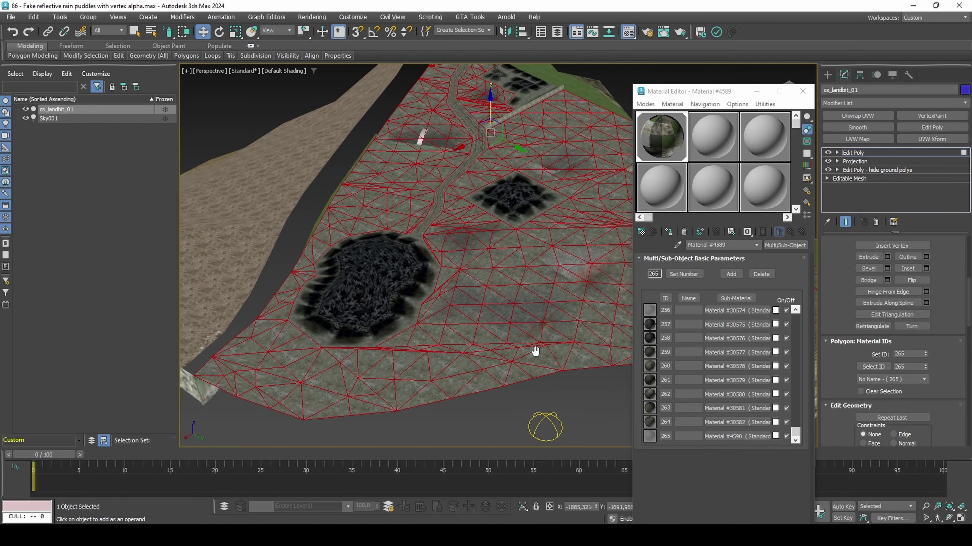
click(802, 91)
key(4)
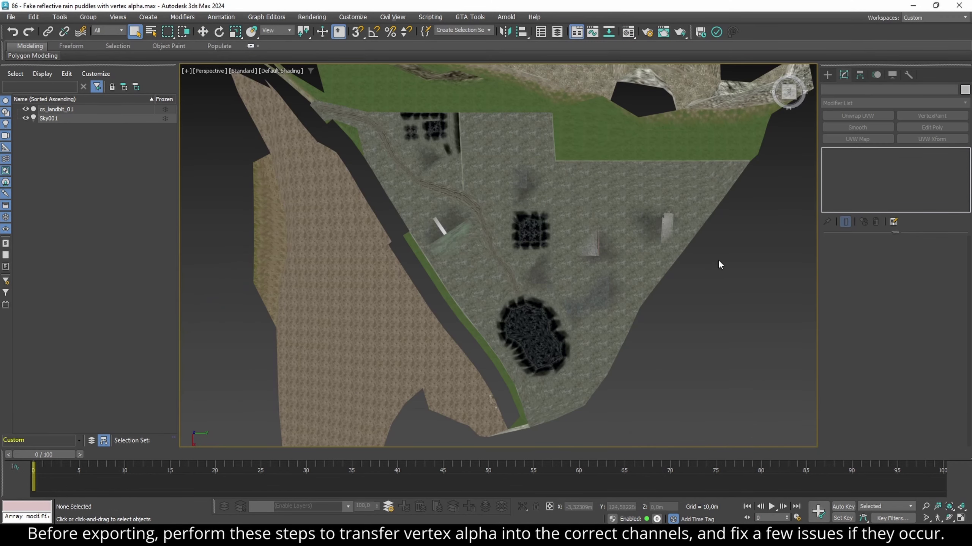
Select all ground polygons of cs_landbit_01 that use material ID 265
key(4)
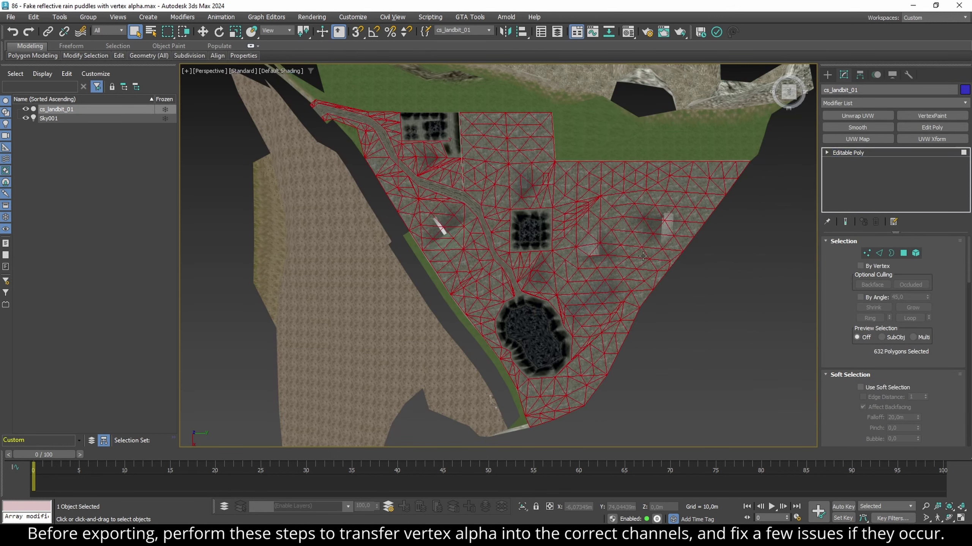
click(638, 262)
scroll(848, 342, down, 10)
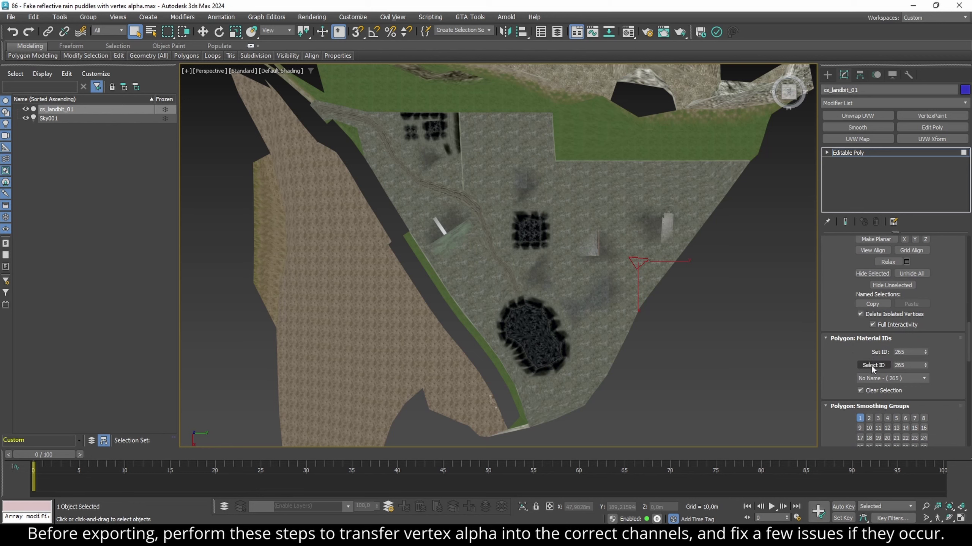
click(871, 366)
Detach the selected ground polygons as a separate object and leave polygon level
scroll(940, 305, up, 5)
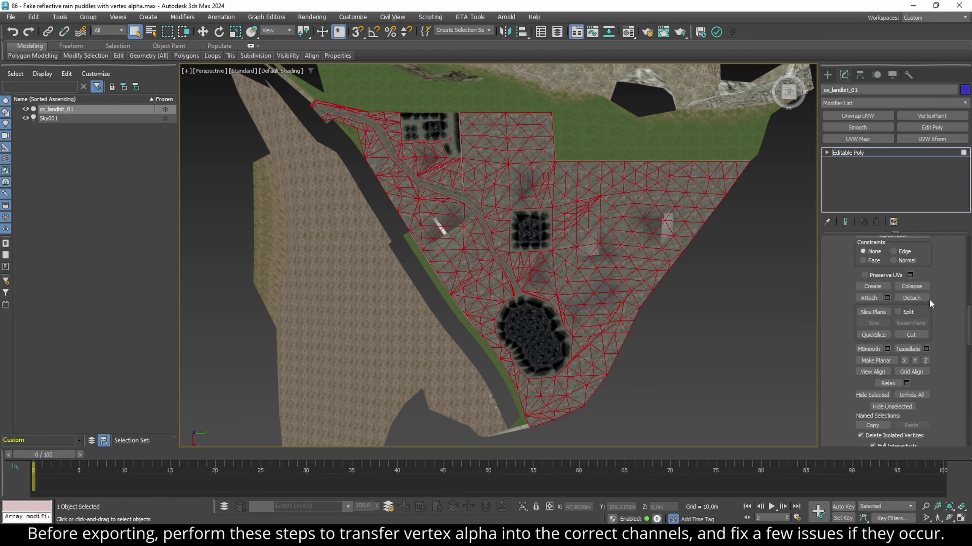
click(925, 298)
click(530, 272)
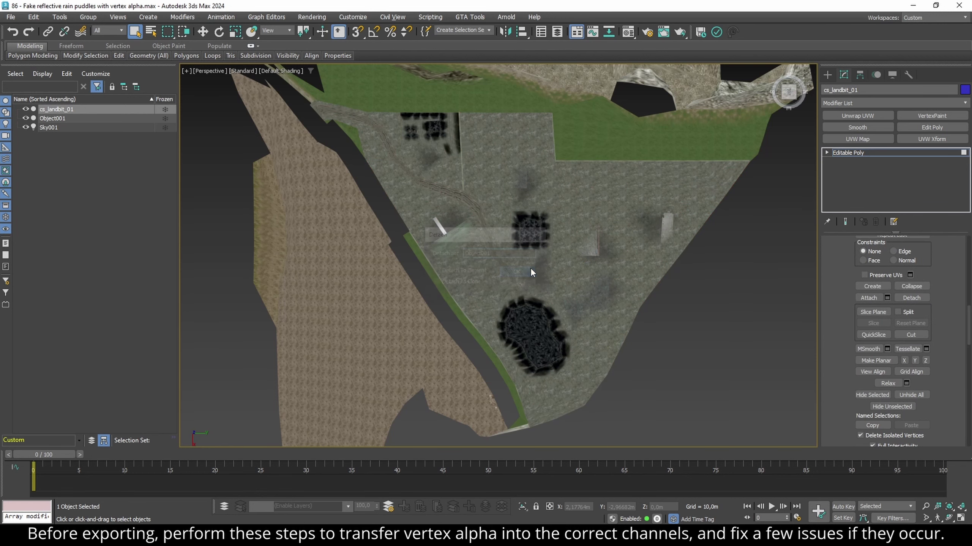
key(ctrl+b)
Select the detached ground object and open its map channel list with the Channel Info utility
click(646, 270)
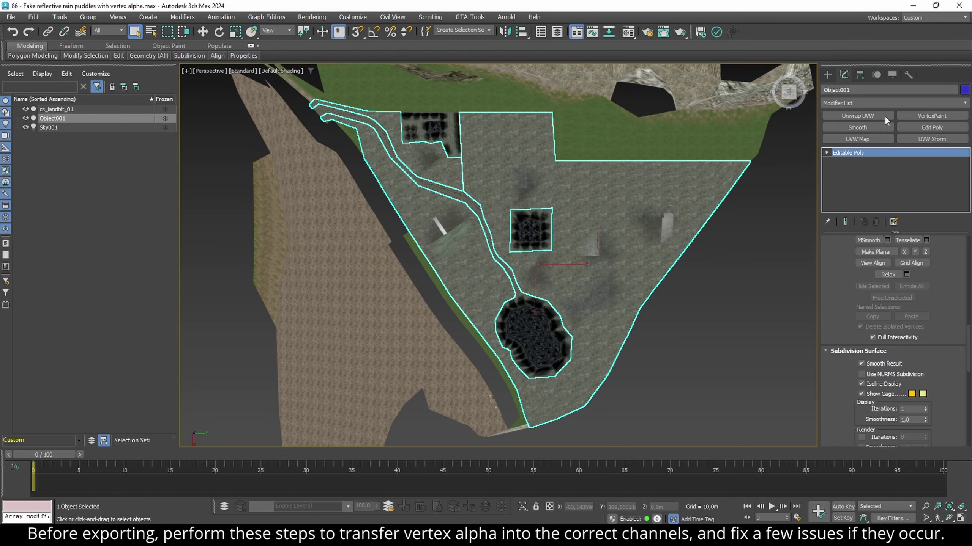
click(908, 75)
click(869, 118)
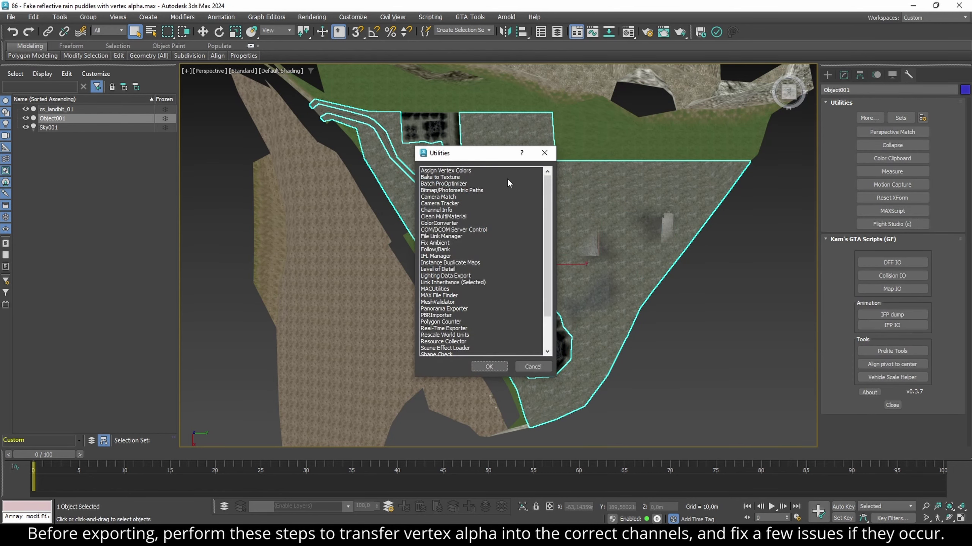
double_click(439, 209)
click(892, 440)
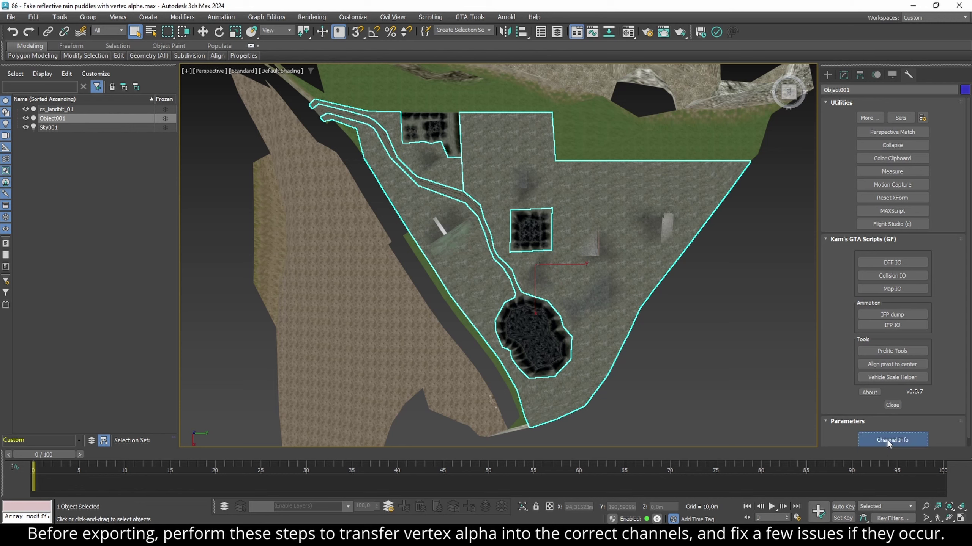
Copy map channel 3 of the detached ground, paste it into map channel 9 and the -2:Alpha channel, and close the channel list
right_click(86, 133)
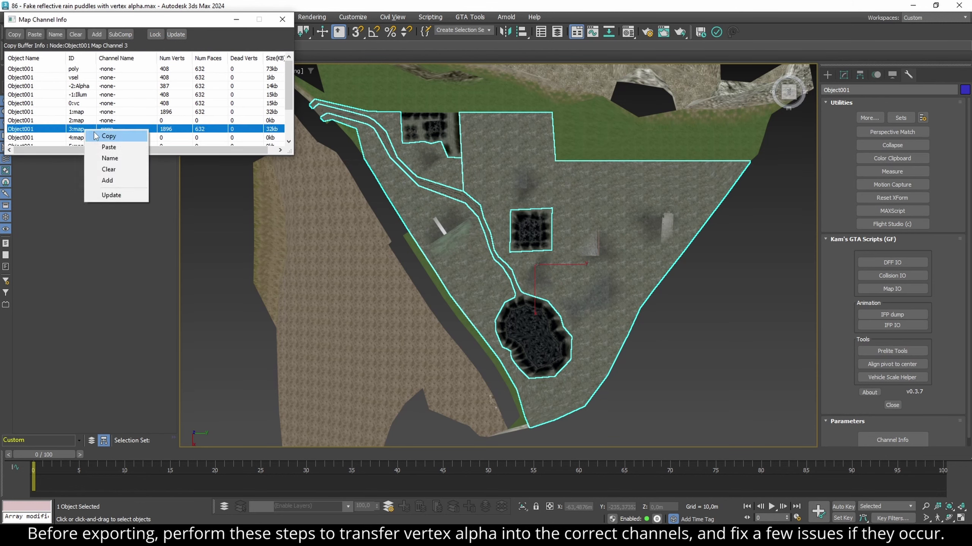
click(95, 144)
scroll(80, 126, down, 2)
right_click(75, 142)
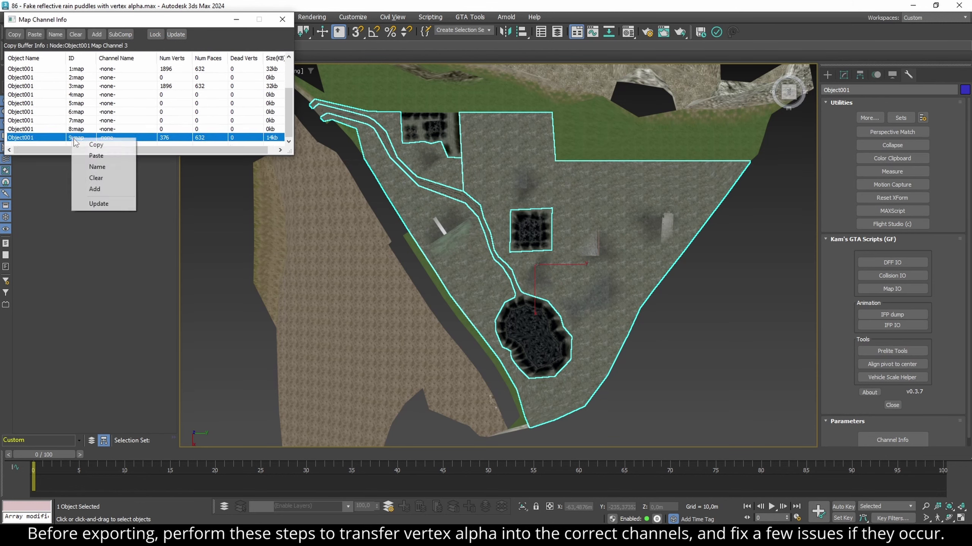
click(96, 156)
right_click(92, 86)
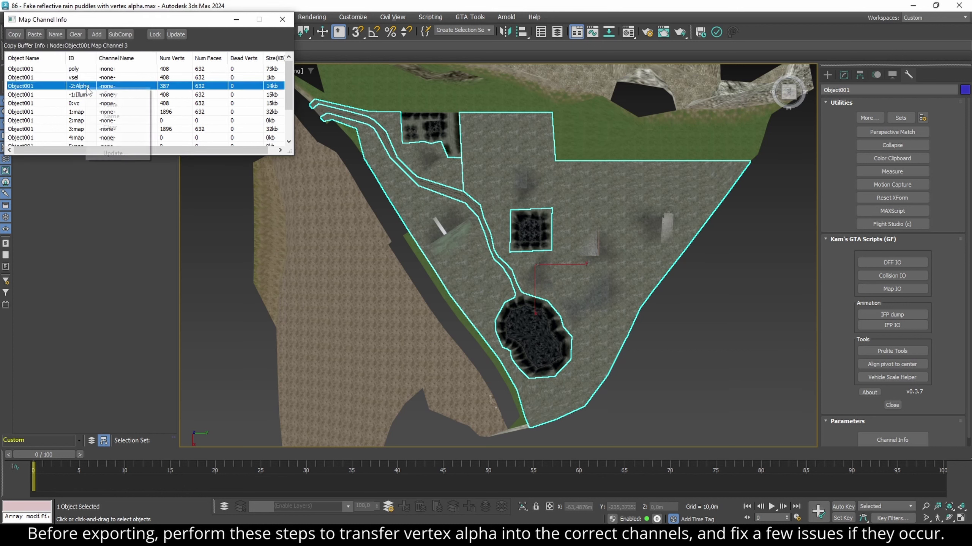
click(115, 100)
click(282, 19)
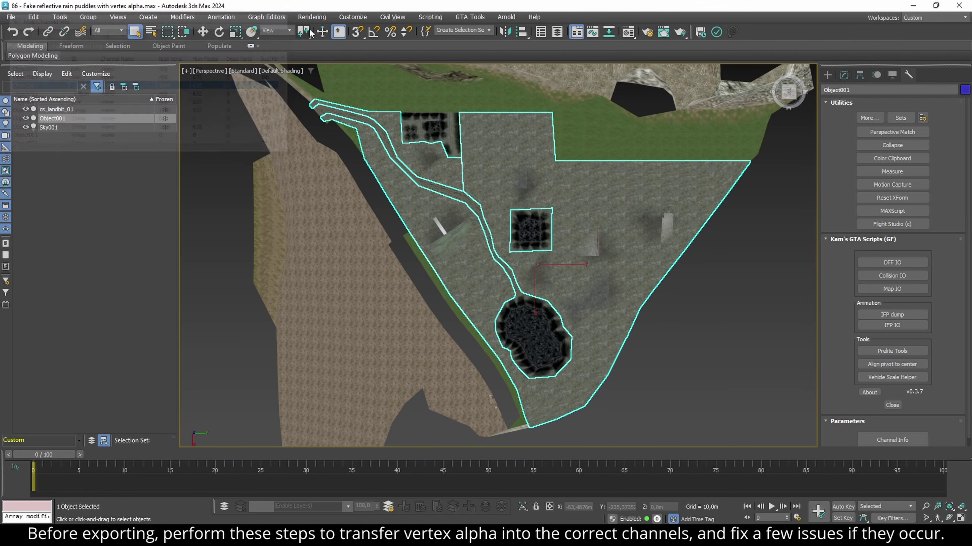
Select cs_landbit_01, add a VertexPaint modifier and set it to work on the Vertex Alpha channel
click(843, 76)
click(748, 123)
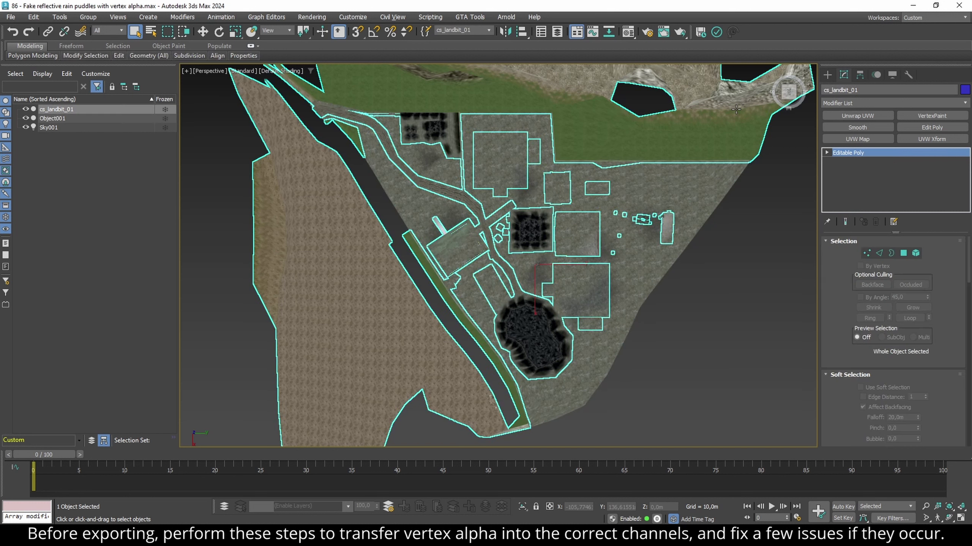
click(915, 119)
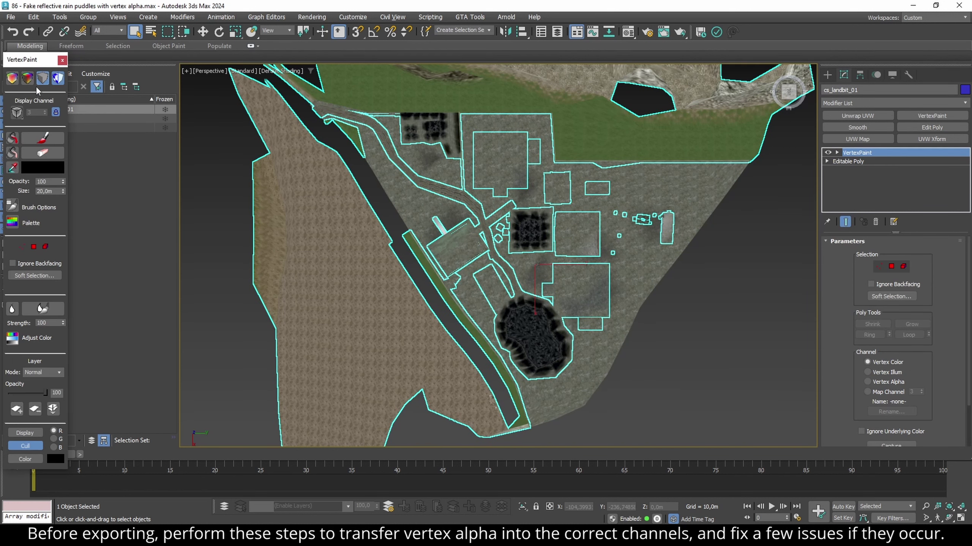
click(13, 79)
click(897, 385)
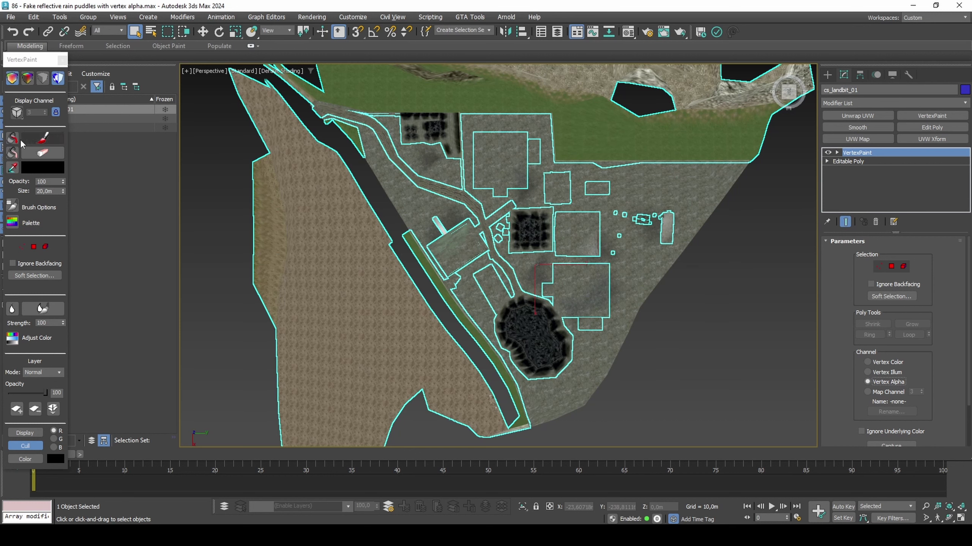
Fill the vertex alpha of cs_landbit_01 with white (255), and fill map channel 9 with white using a second VertexPaint modifier
click(30, 167)
drag(156, 111, 261, 116)
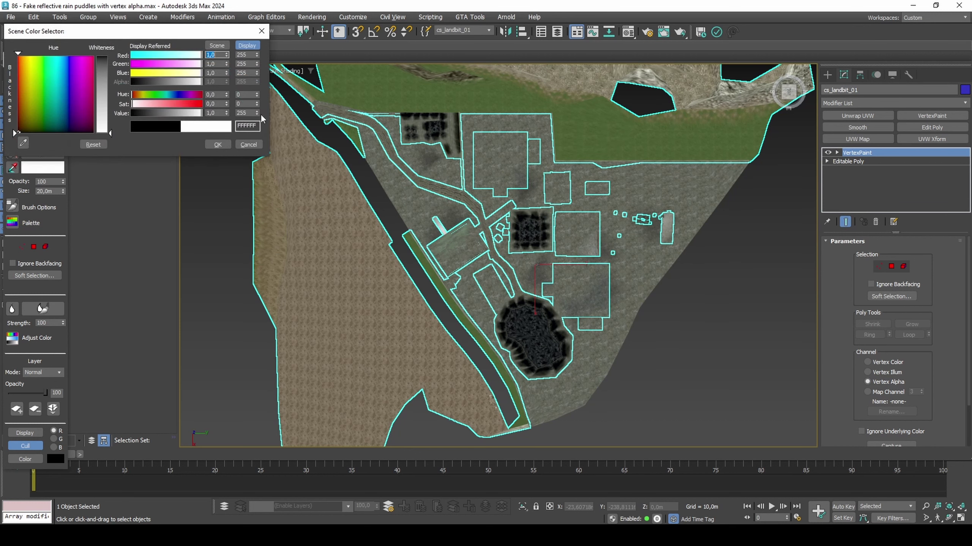
click(217, 143)
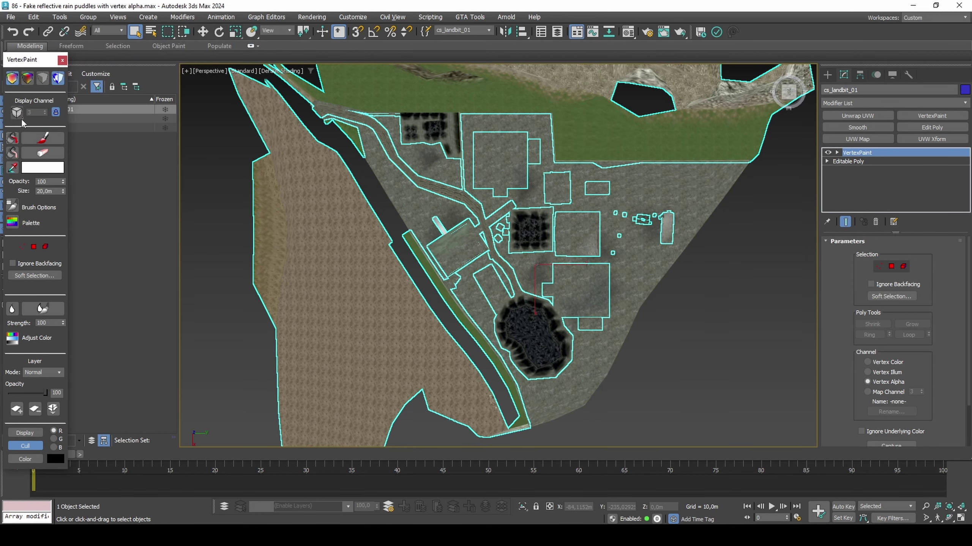
click(43, 81)
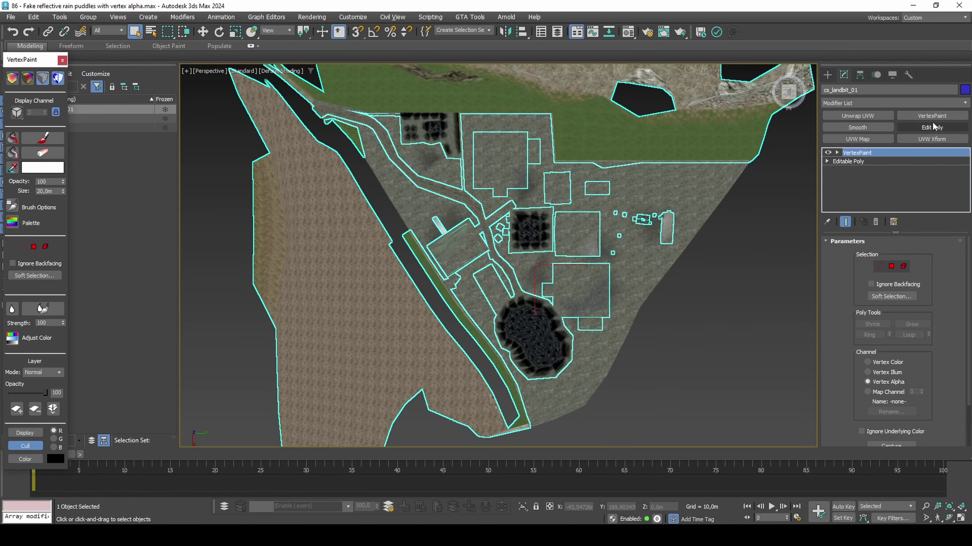
click(898, 394)
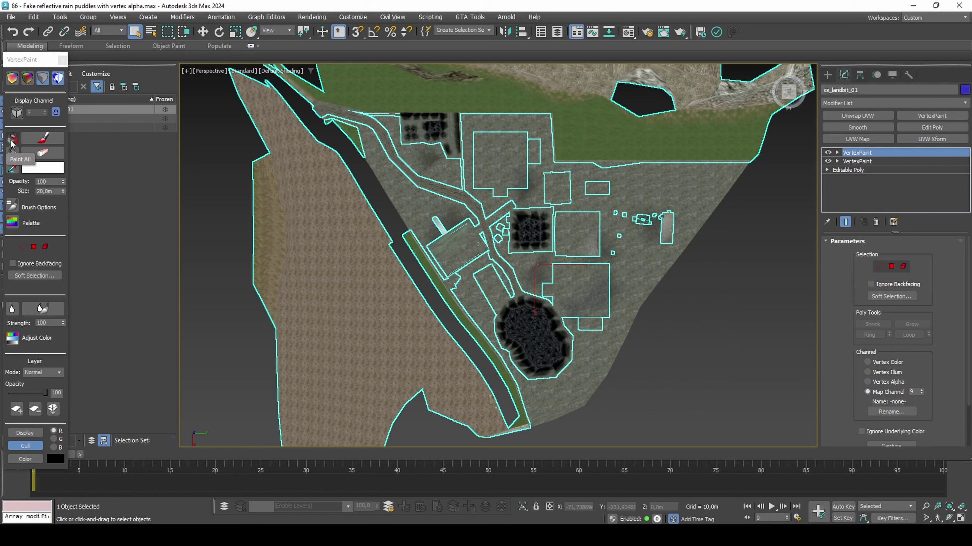
Add an Edit Poly modifier to cs_landbit_01 and attach the separate ground object Object001 to it
click(931, 127)
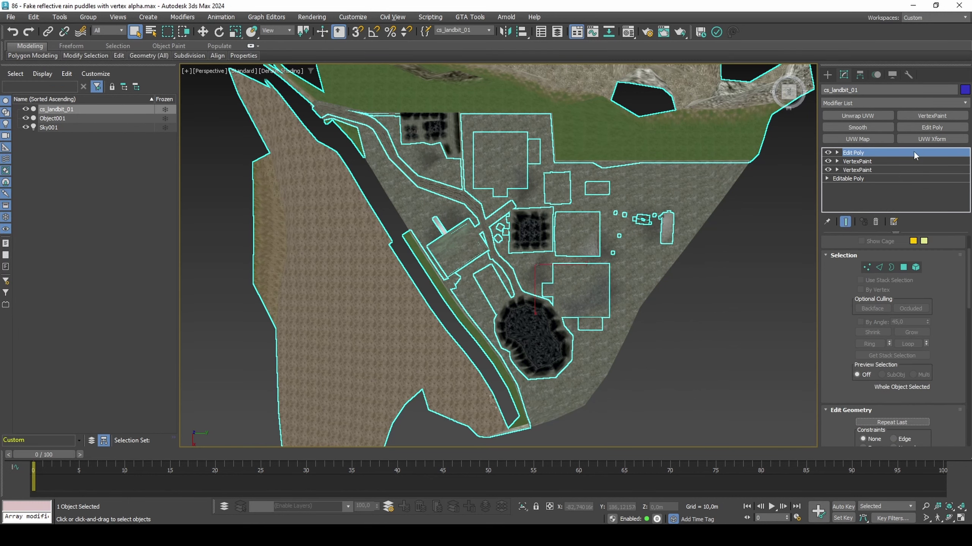
scroll(858, 346, down, 5)
click(864, 303)
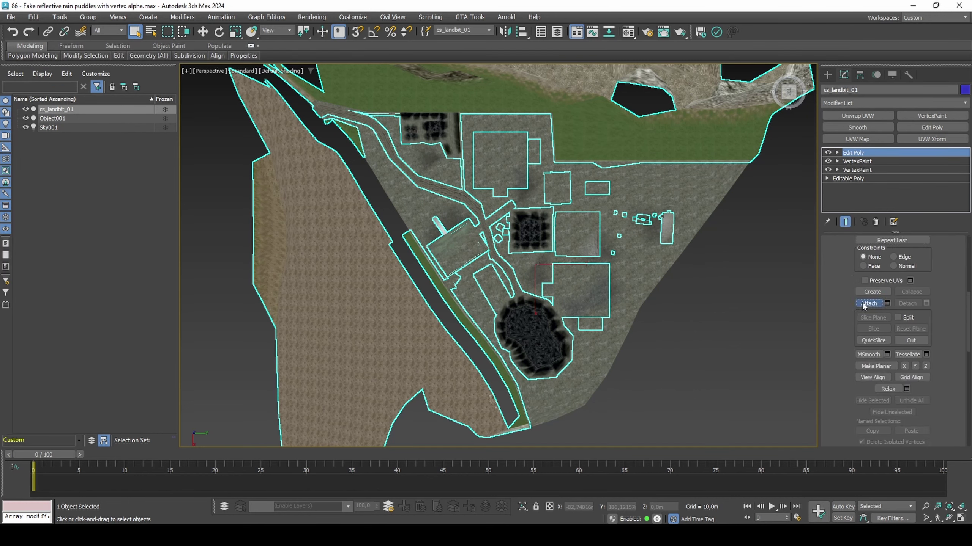
click(622, 258)
key(w)
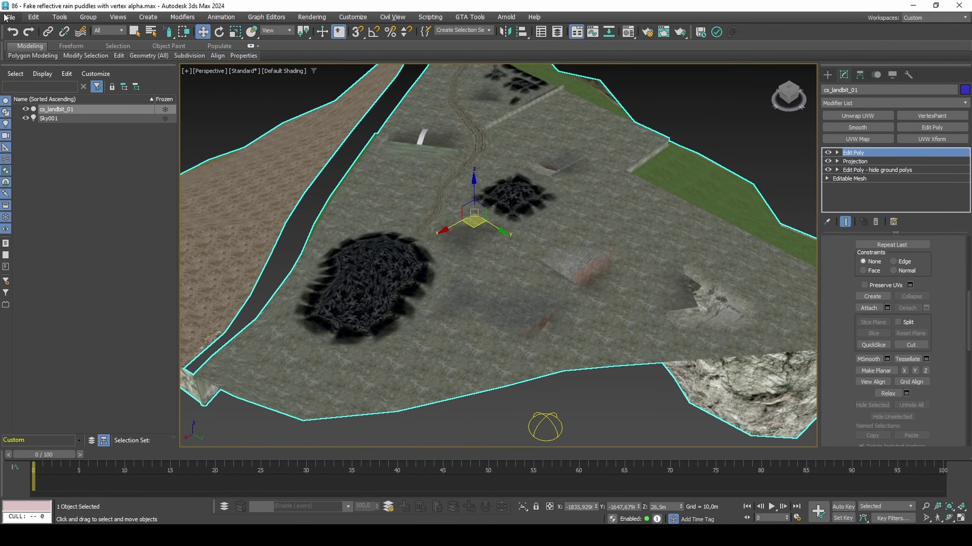
Float the Export commands as a separate palette and place it in the empty area below the object list
click(11, 17)
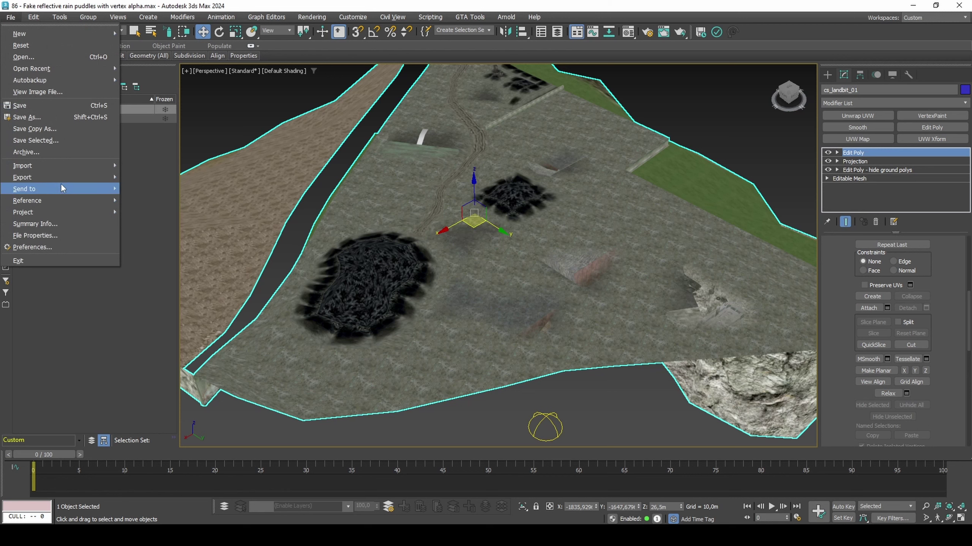
click(157, 184)
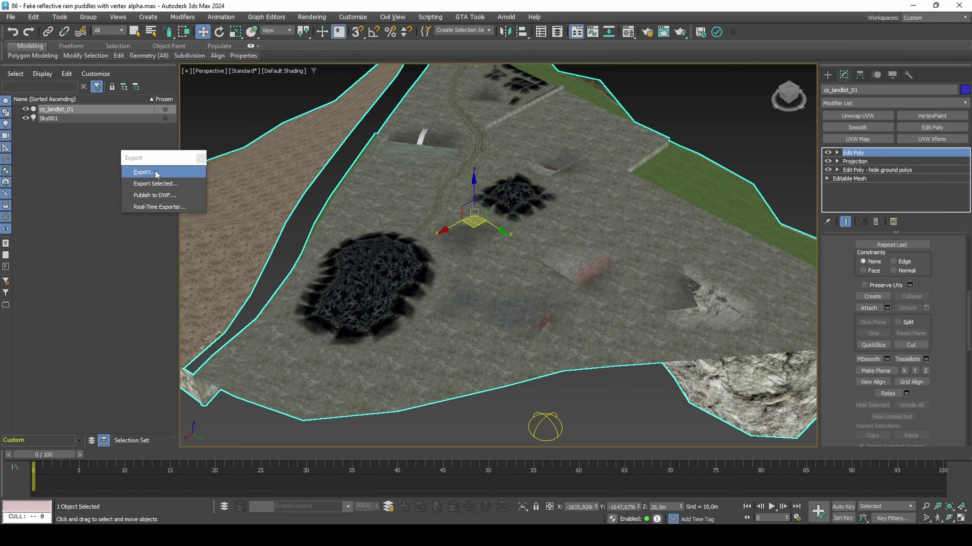
drag(156, 161, 79, 318)
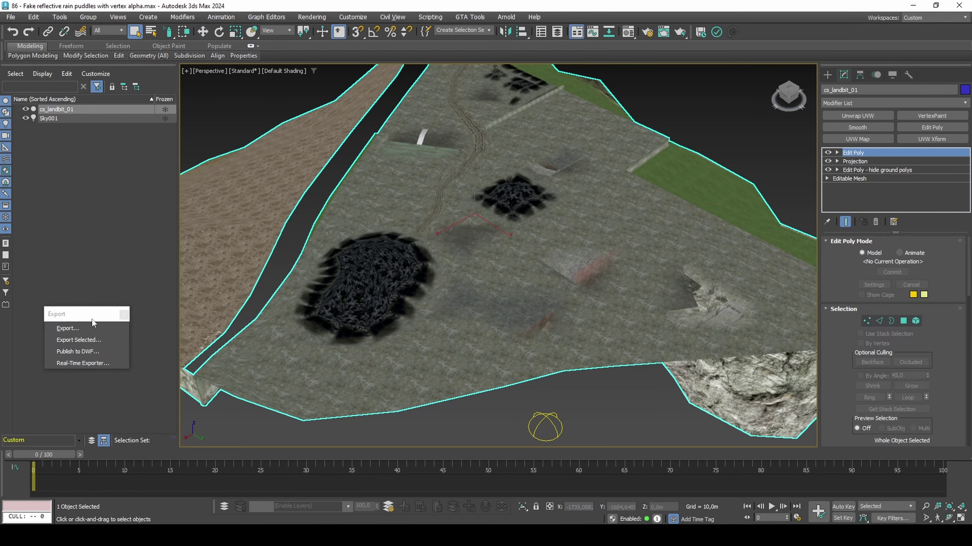
Move cs_landbit_01 to the world origin by resetting its X, Y and Z position to 0
scroll(417, 315, down, 6)
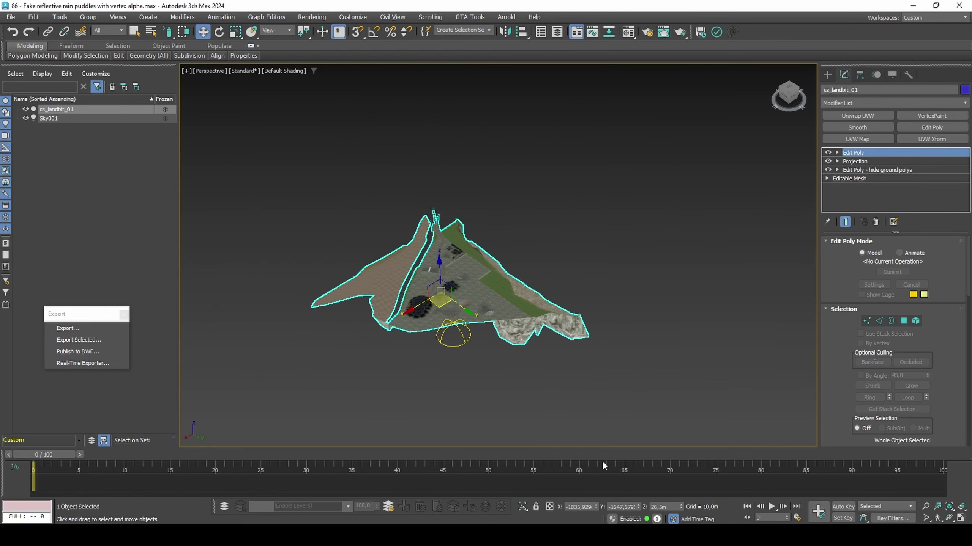
right_click(596, 506)
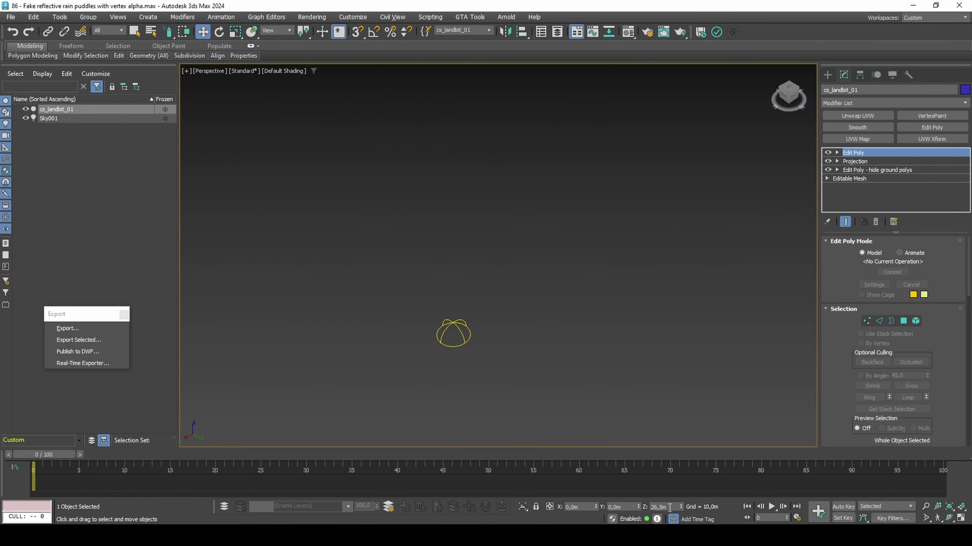
key(z)
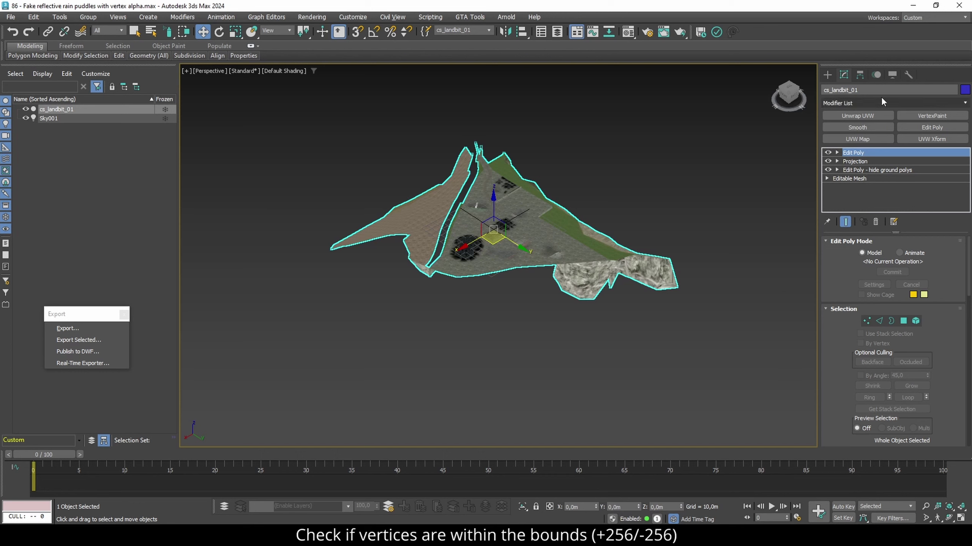
Check the coordinates of the land model's outermost vertices against the +256/-256 bounds, and leave vertex level
key(1)
click(677, 287)
alt+middle_drag(652, 273, 651, 340)
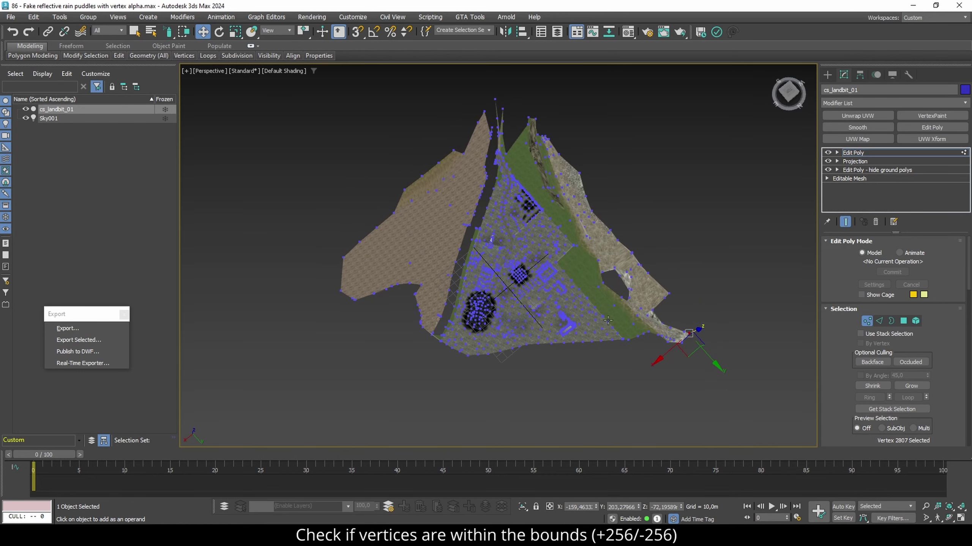
click(343, 291)
alt+middle_drag(454, 263, 540, 298)
click(370, 157)
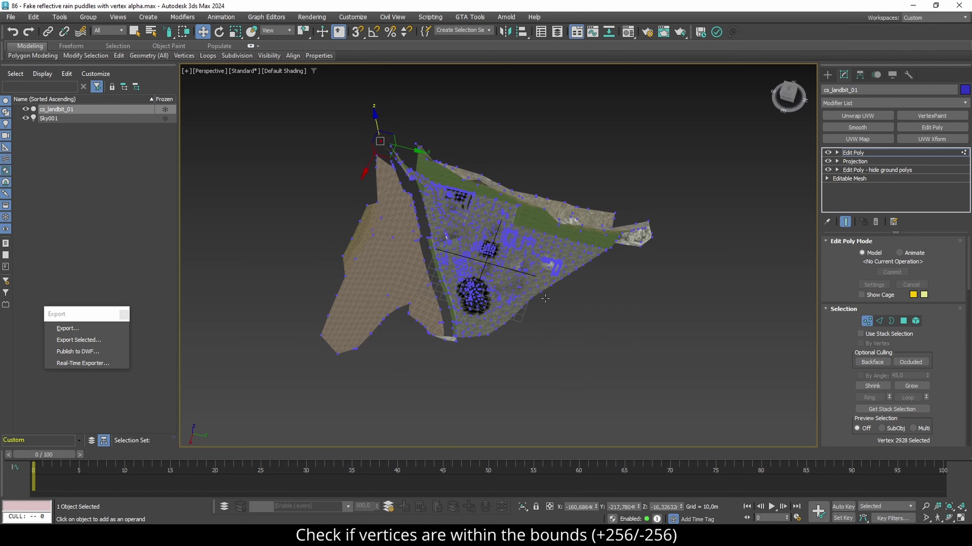
click(548, 304)
key(1)
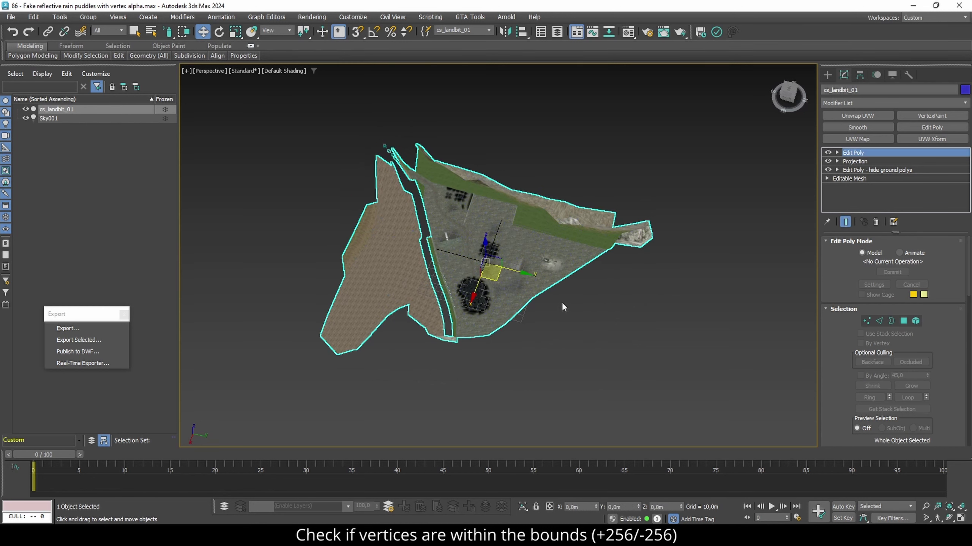
Apply Reset XForm to the selected cs_landbit_01 object
click(906, 75)
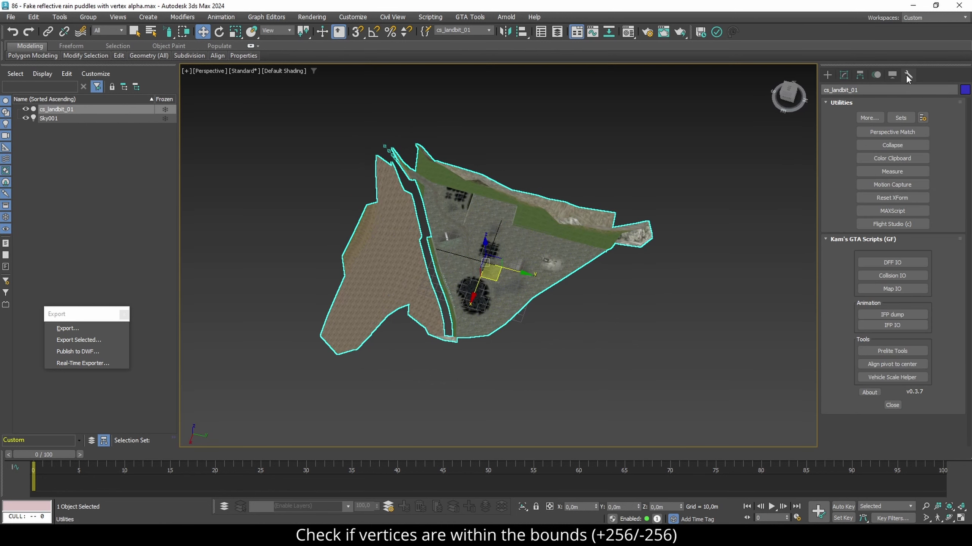
click(883, 197)
click(884, 440)
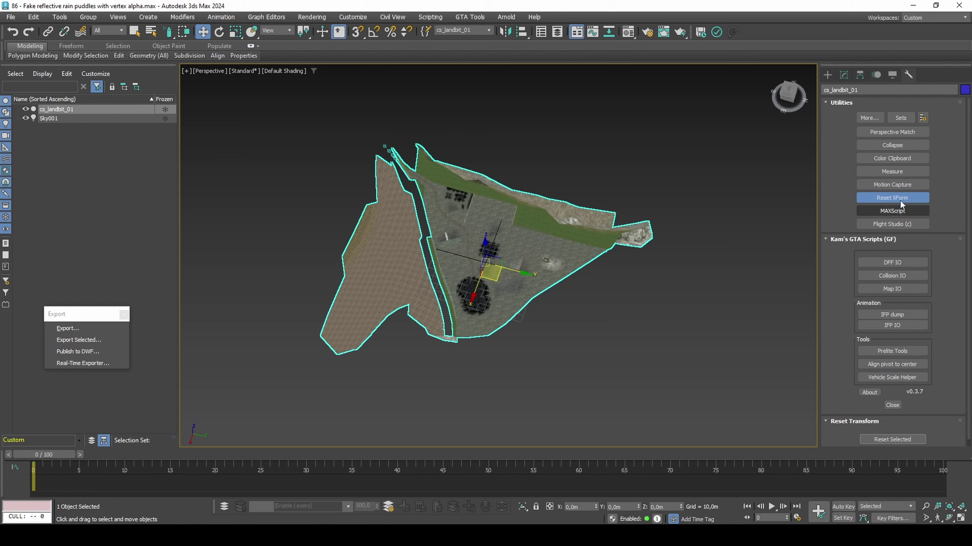
Measure the dimensions of cs_landbit_01 and return to its modifier stack
click(904, 171)
scroll(934, 214, down, 5)
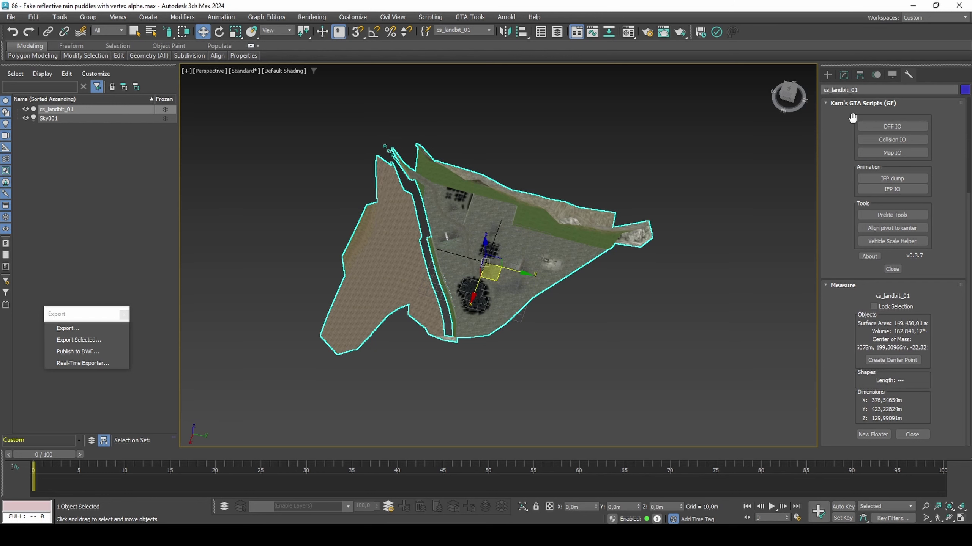
click(844, 76)
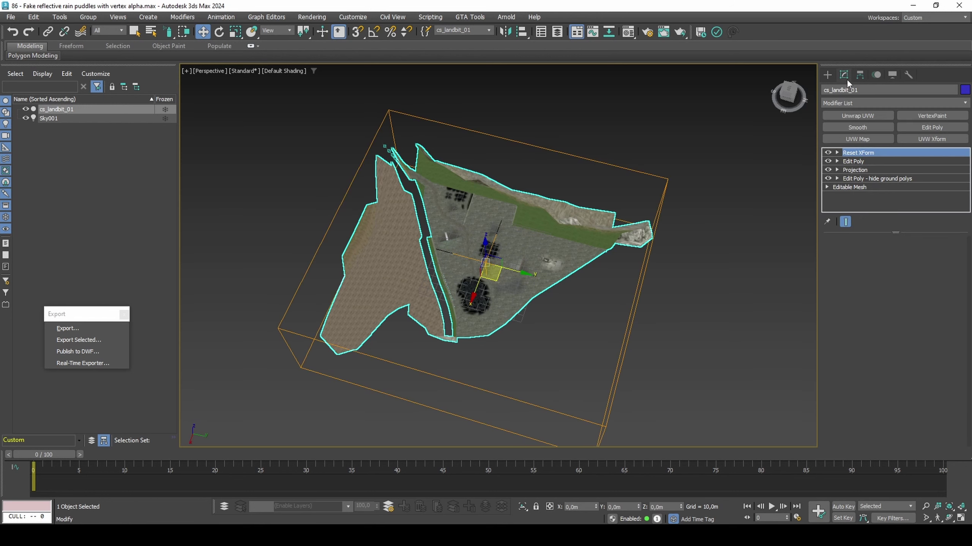
Export the selected land model over model.dff with Vertex Prelights, Node names and Extra Vertex Colors enabled
click(96, 339)
text(model)
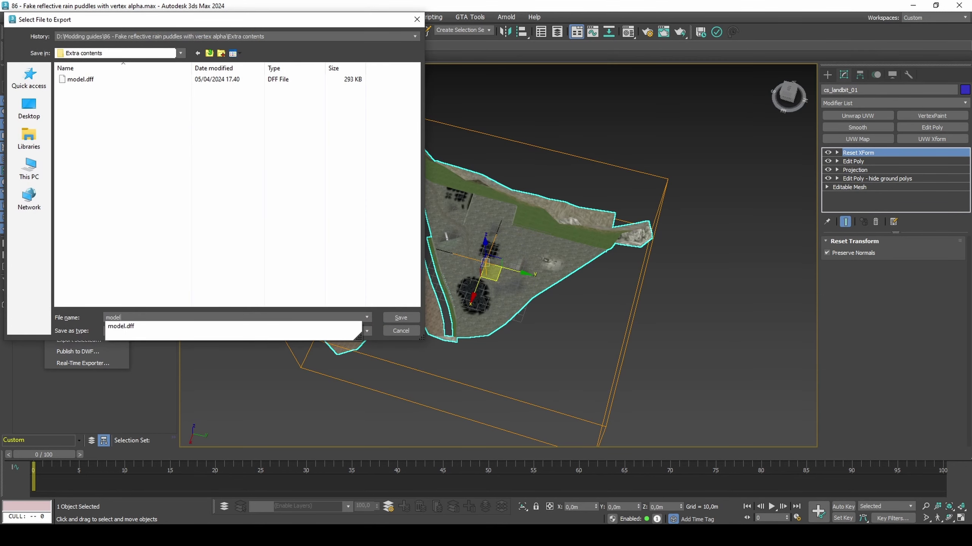
key(Return)
key(Return)
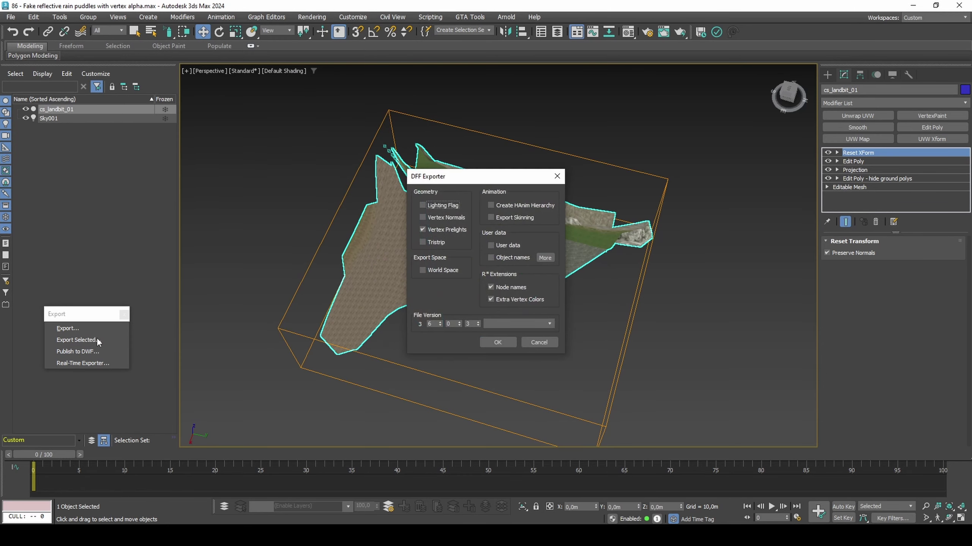
click(504, 339)
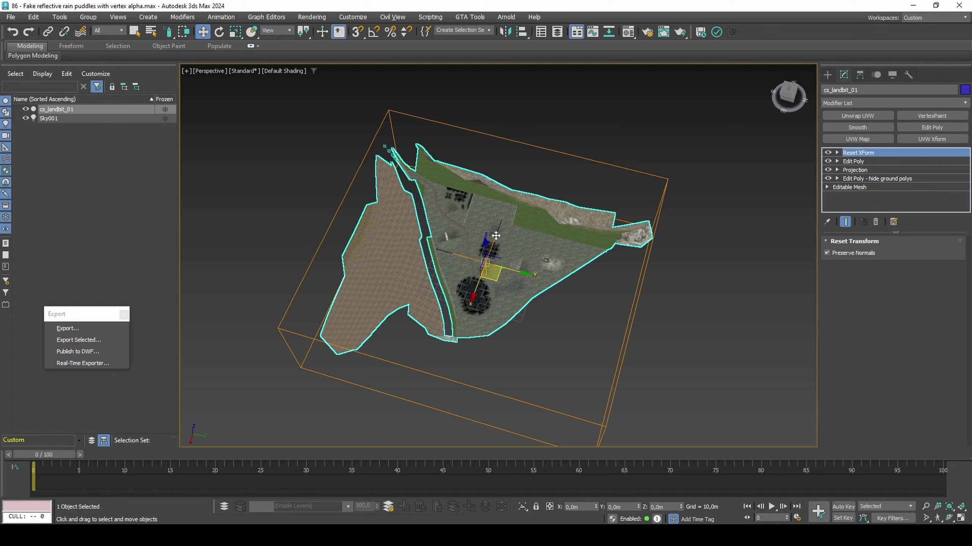
Open the GTA COL IO collision tool and arrange it beside the floating Export palette
click(469, 17)
mouse_move(490, 45)
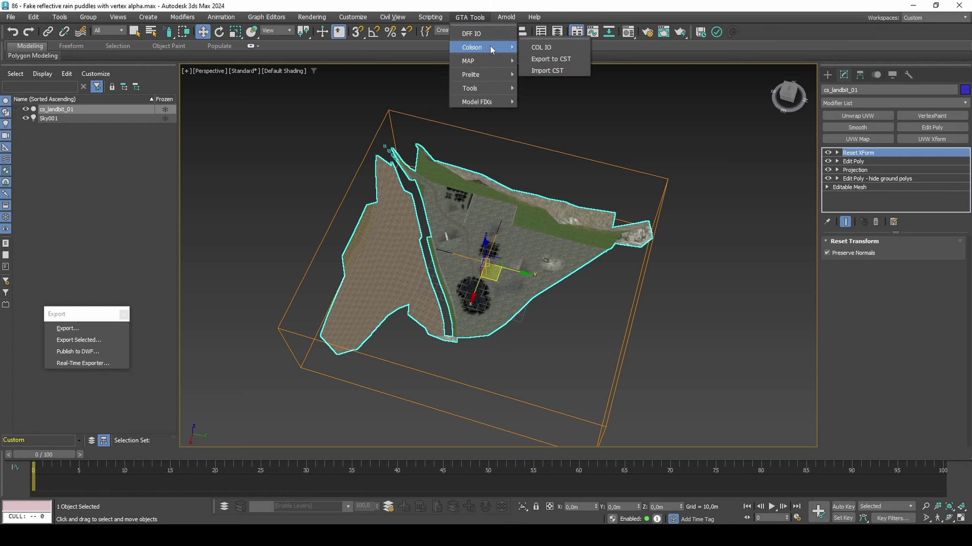
click(537, 43)
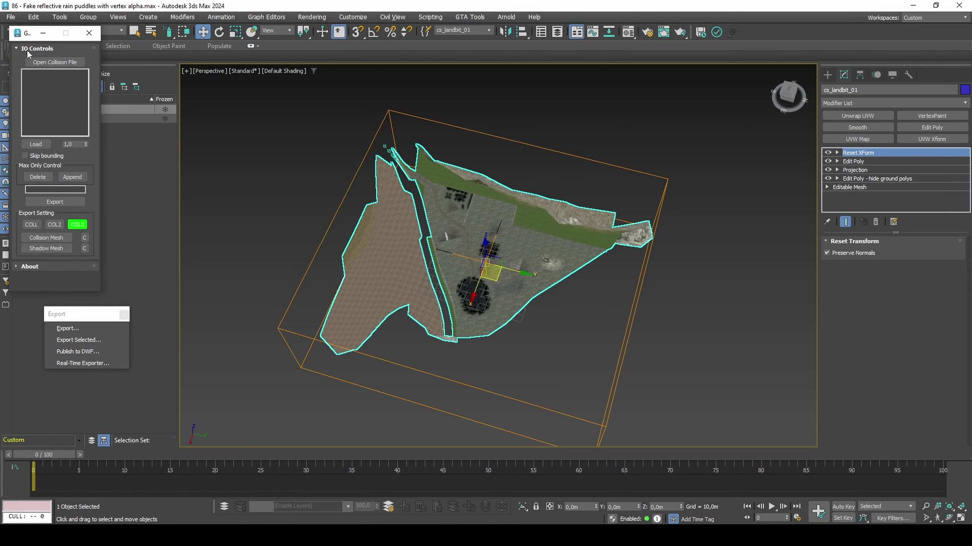
drag(25, 37, 114, 211)
drag(74, 315, 36, 366)
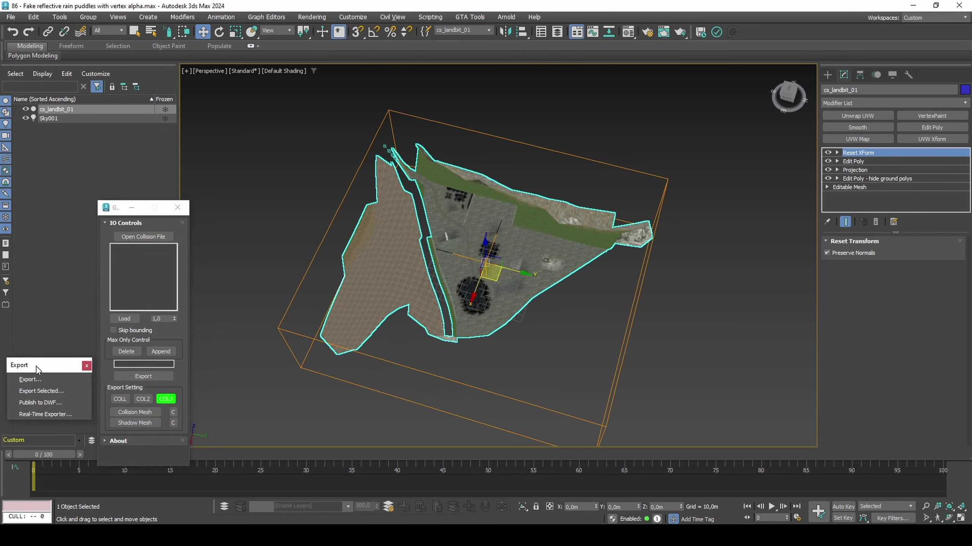
drag(113, 213, 97, 175)
Open cs_landbit_01.col in the collision tool and load its cs_landbit_01 entry with Skip bounding enabled
click(119, 200)
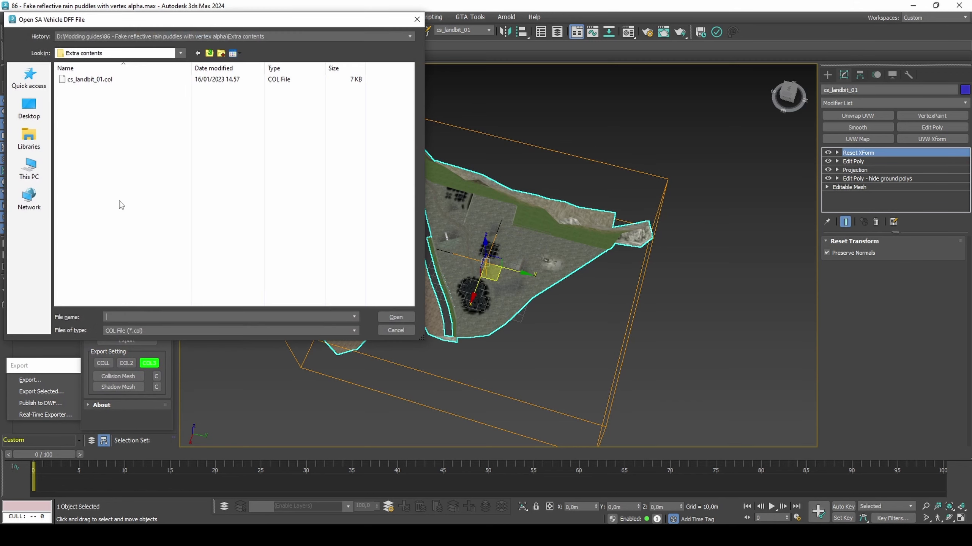
double_click(92, 79)
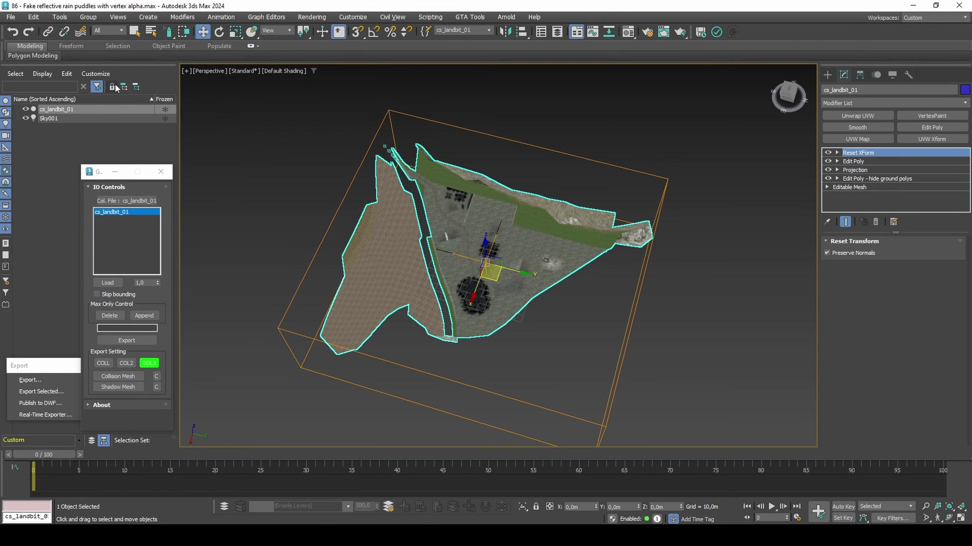
click(109, 283)
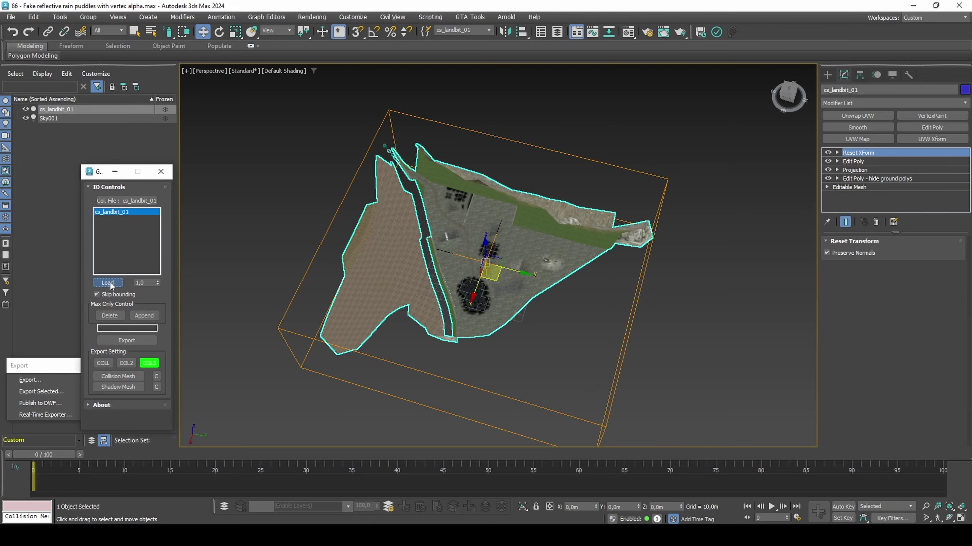
Select the cs_landbit_01 land model instead of the imported collision and assign it as the Collision Mesh for export
click(478, 325)
alt+middle_drag(476, 325, 459, 316)
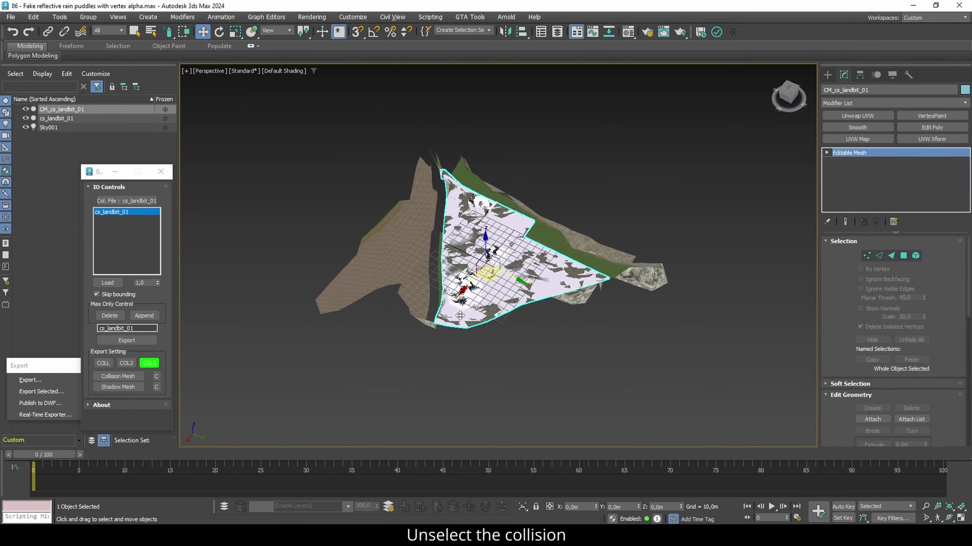
click(411, 312)
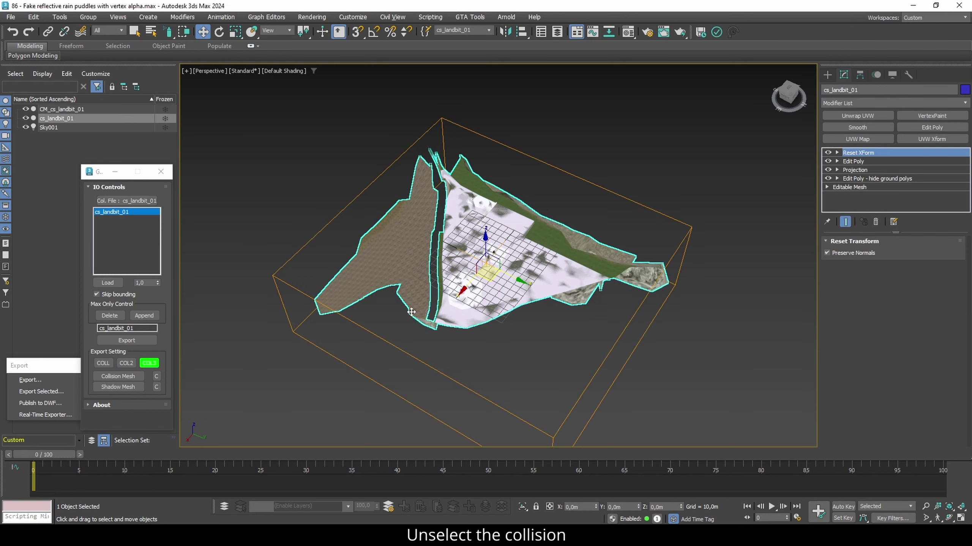
click(114, 376)
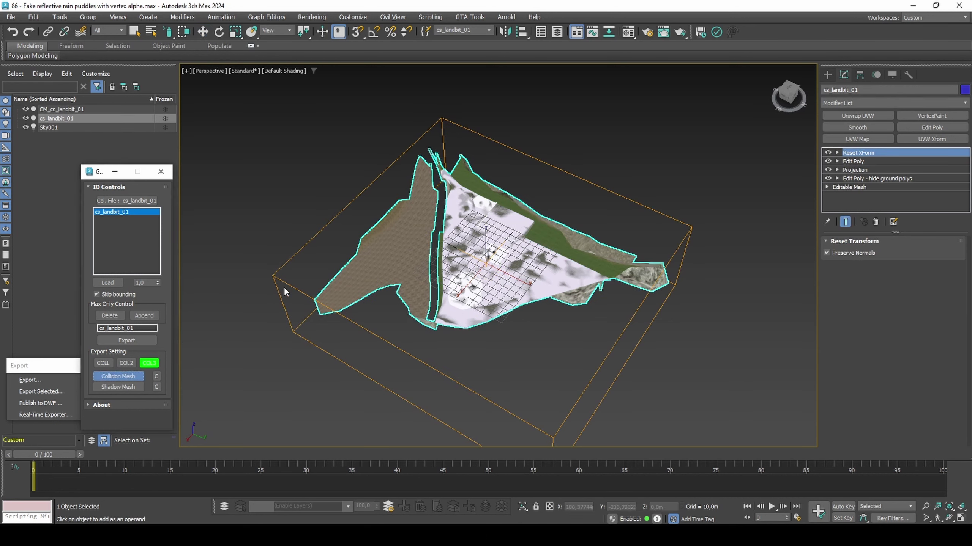
click(338, 282)
Export the collision as model.col in the Extra contents folder
click(148, 337)
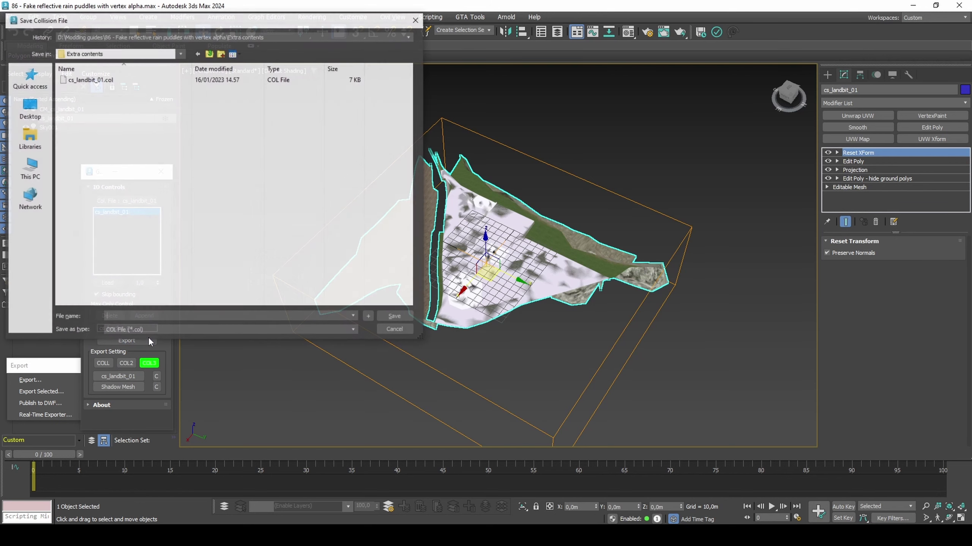
text(model)
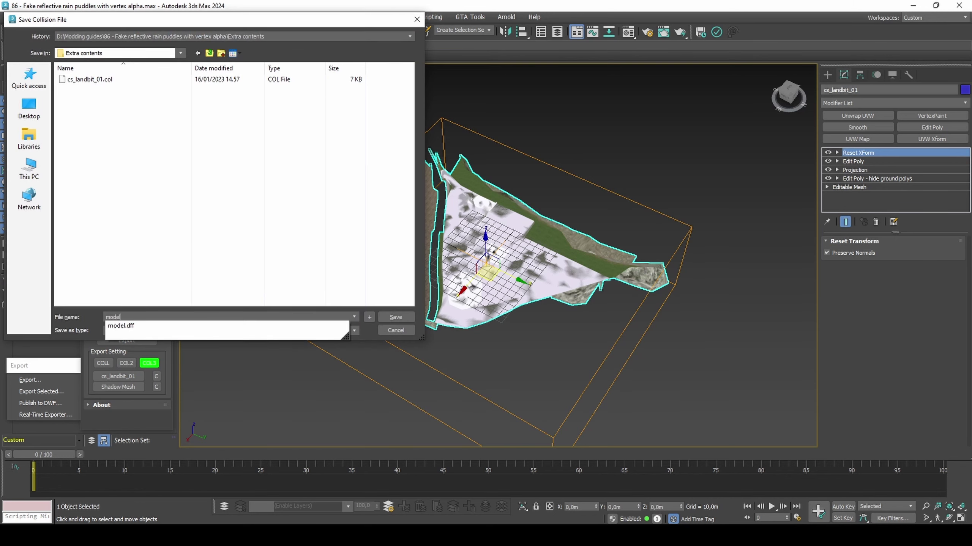
key(Return)
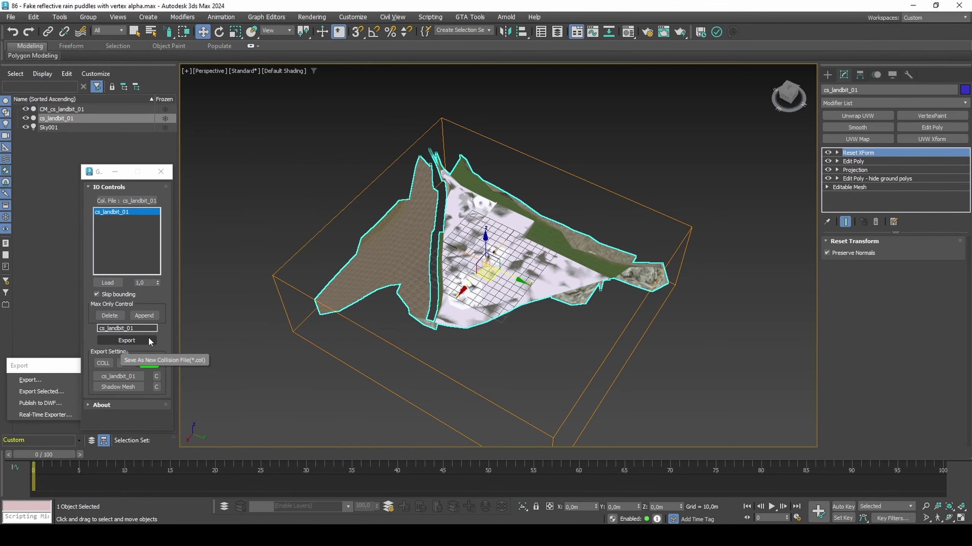
Hide cs_landbit_01, open model.col in the collision tool and load its cs_landbit_01 entry with Skip bounding disabled
click(26, 118)
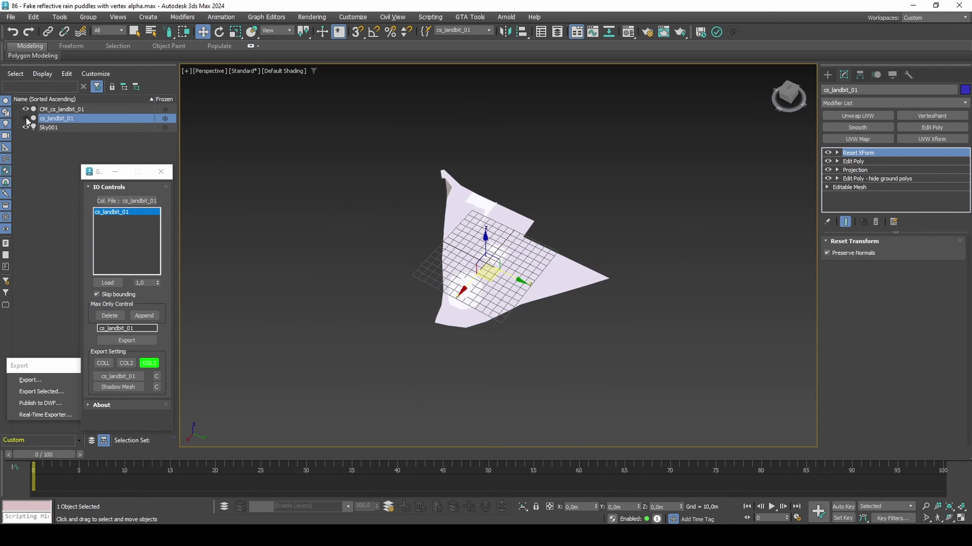
click(113, 200)
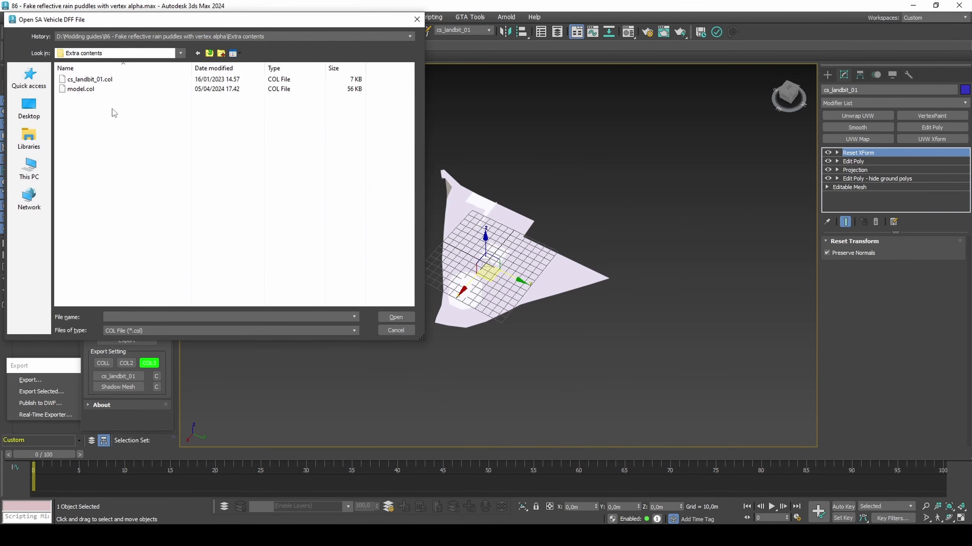
double_click(113, 89)
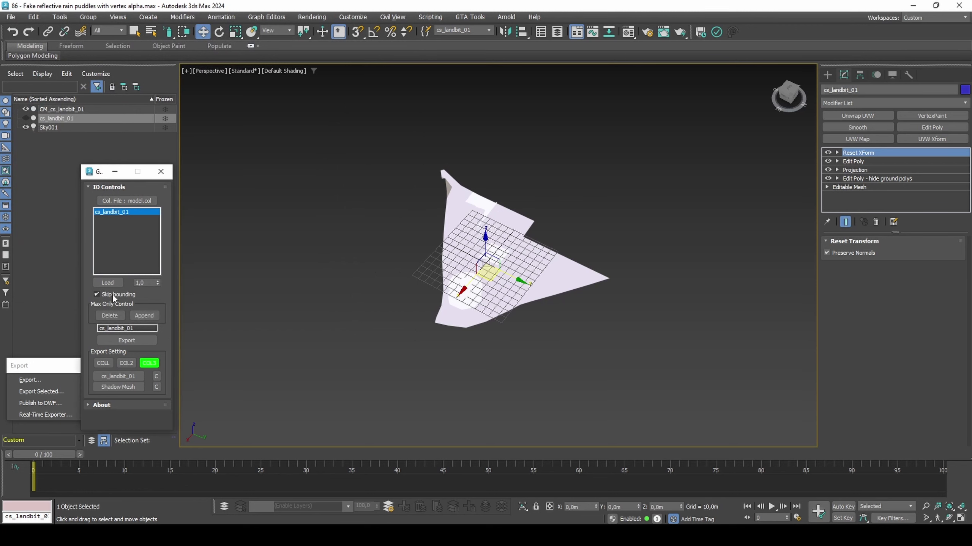
click(107, 283)
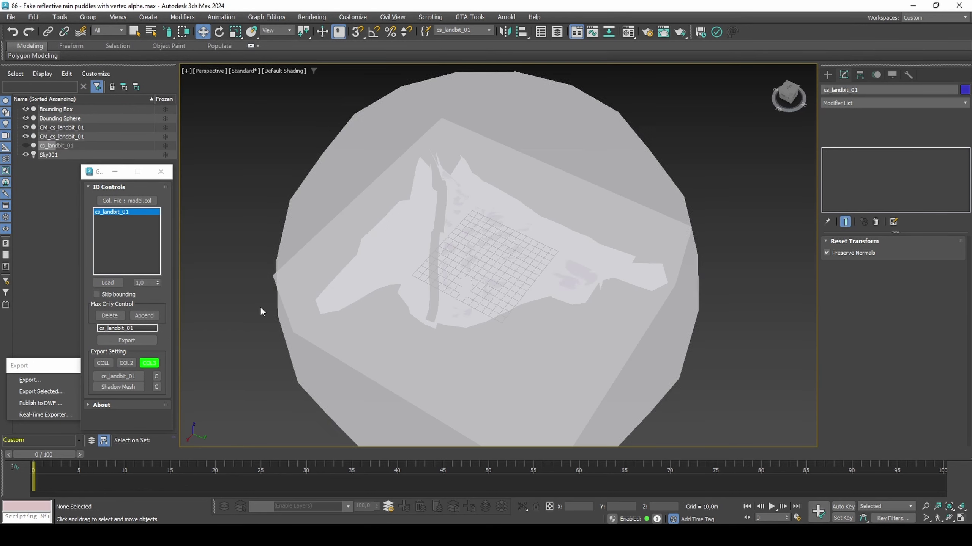
Delete the Bounding Sphere and the full-size CM_cs_landbit_01 mesh loaded from model.col, keeping the original collision and Bounding Box
click(350, 383)
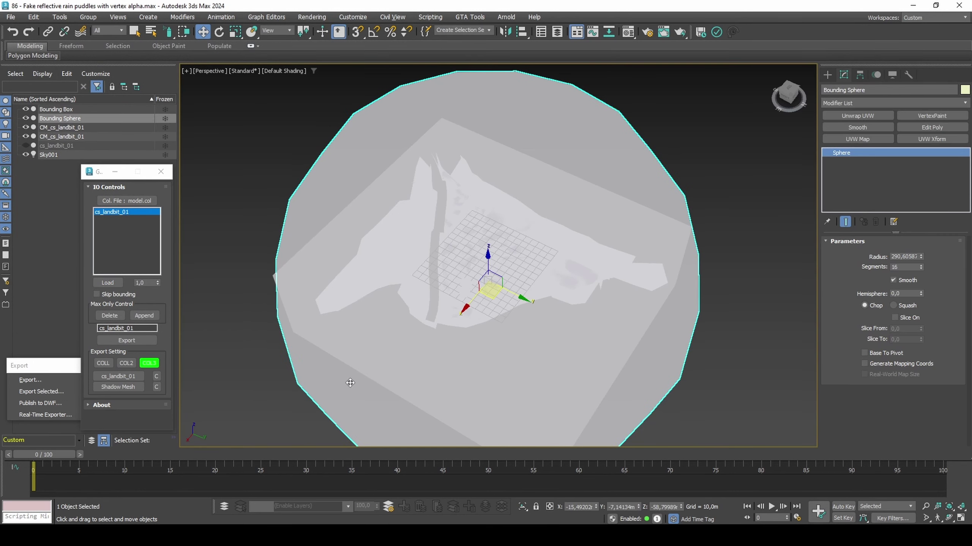
key(Delete)
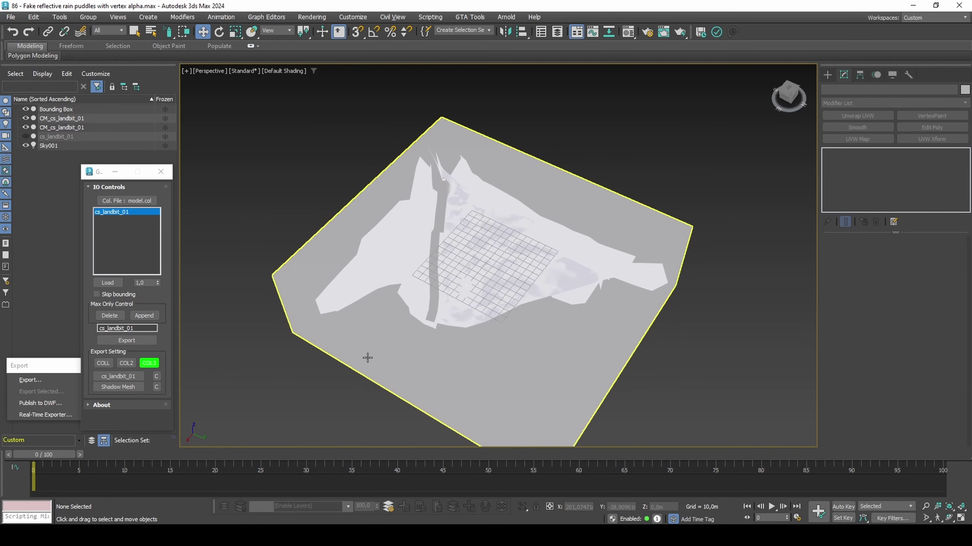
click(87, 125)
click(86, 118)
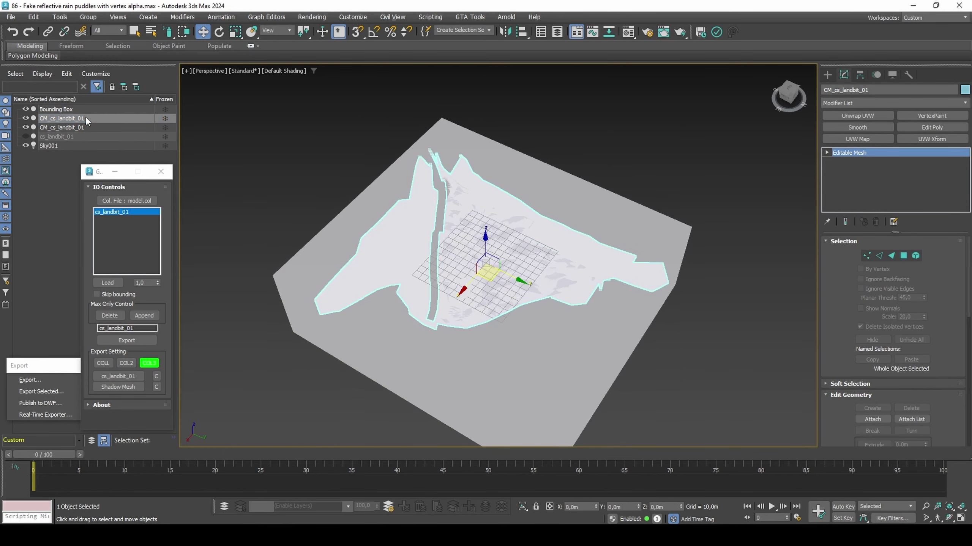
key(Delete)
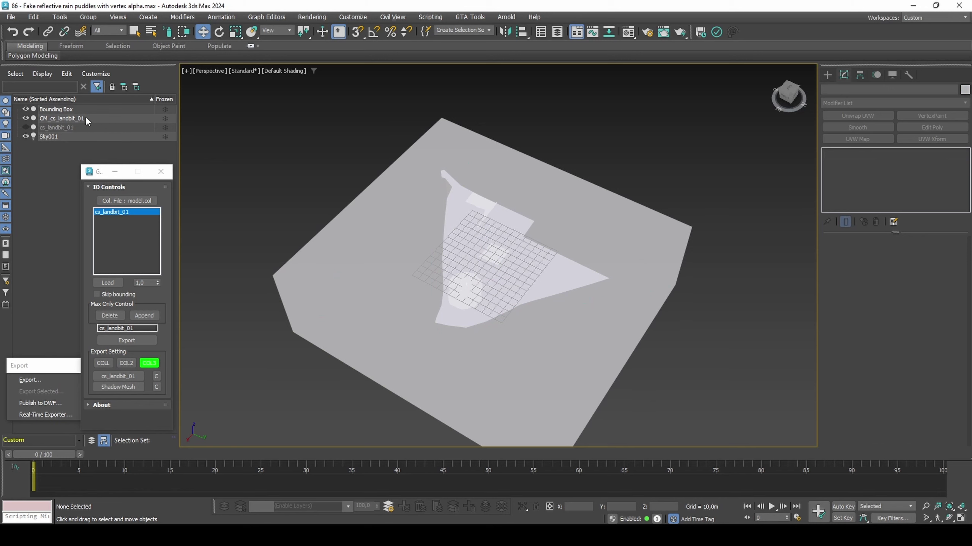
Attach the Bounding Box to the remaining CM_cs_landbit_01 collision mesh
click(85, 118)
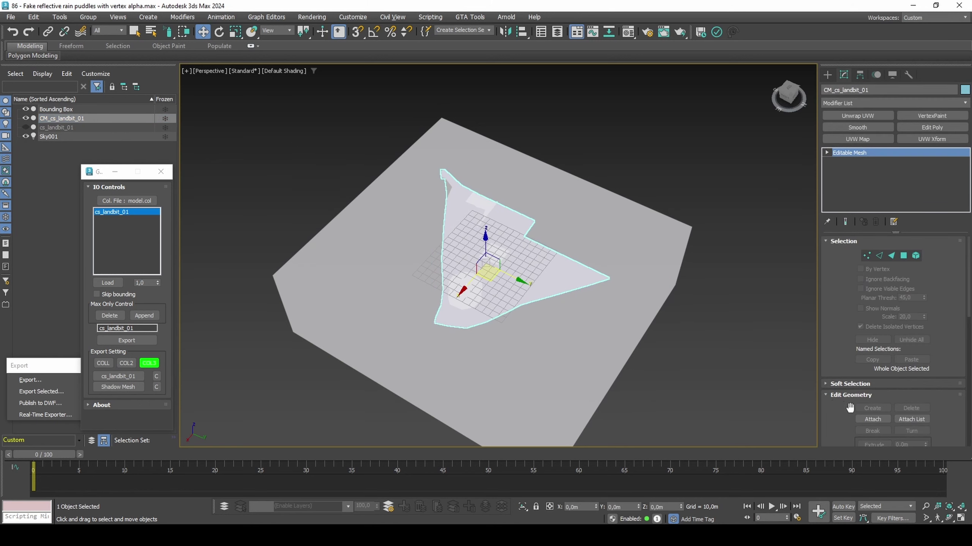
click(868, 418)
click(587, 342)
mouse_move(588, 342)
alt+middle_down()
mouse_move(458, 298)
mouse_move(540, 321)
mouse_move(629, 286)
mouse_move(522, 321)
mouse_move(525, 288)
alt+middle_up()
key(F3)
key(F3)
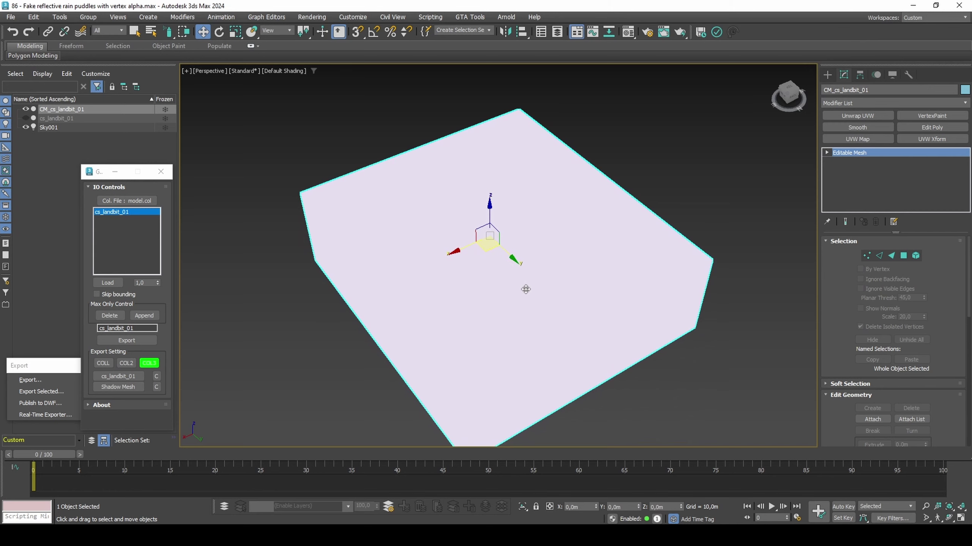
Assign CM_cs_landbit_01 as the Collision Mesh and export it over the existing model.col
click(130, 375)
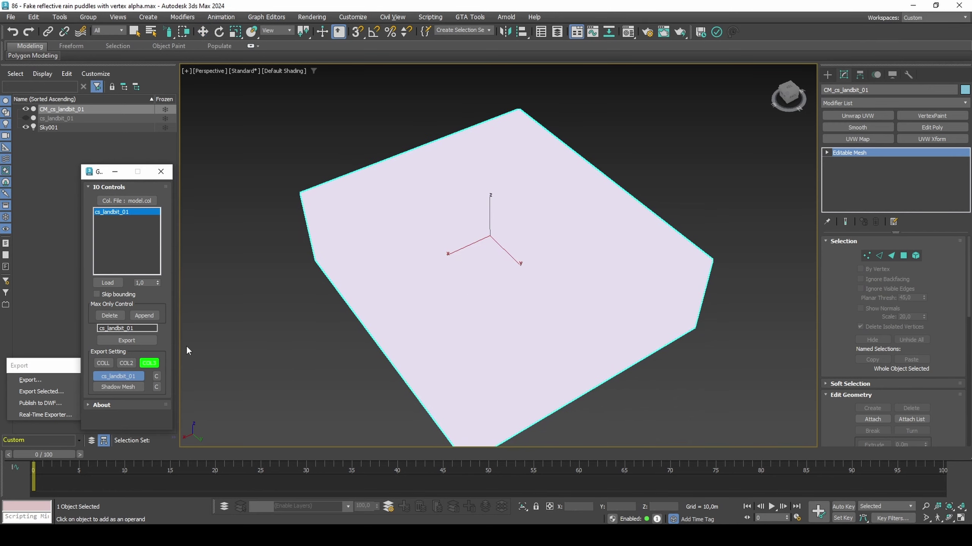
click(357, 279)
click(149, 342)
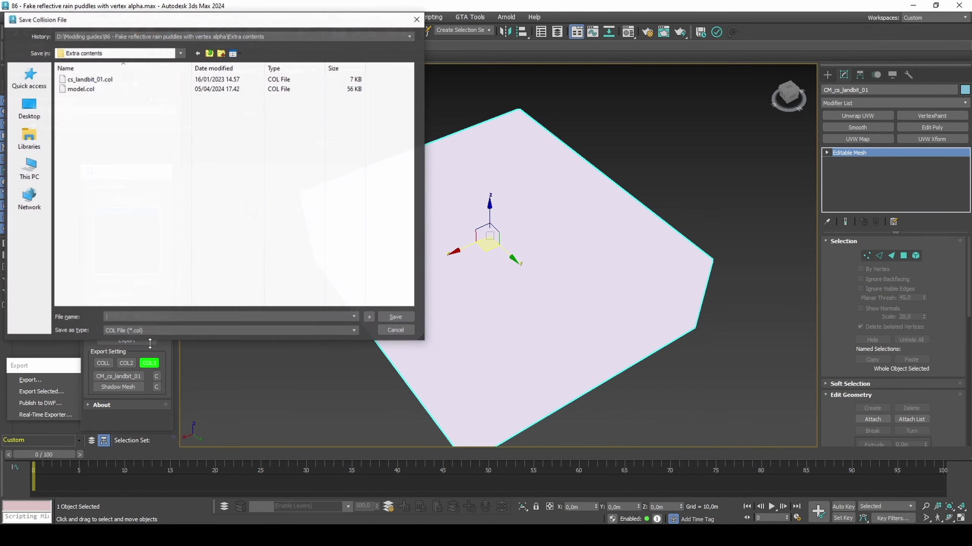
text(model)
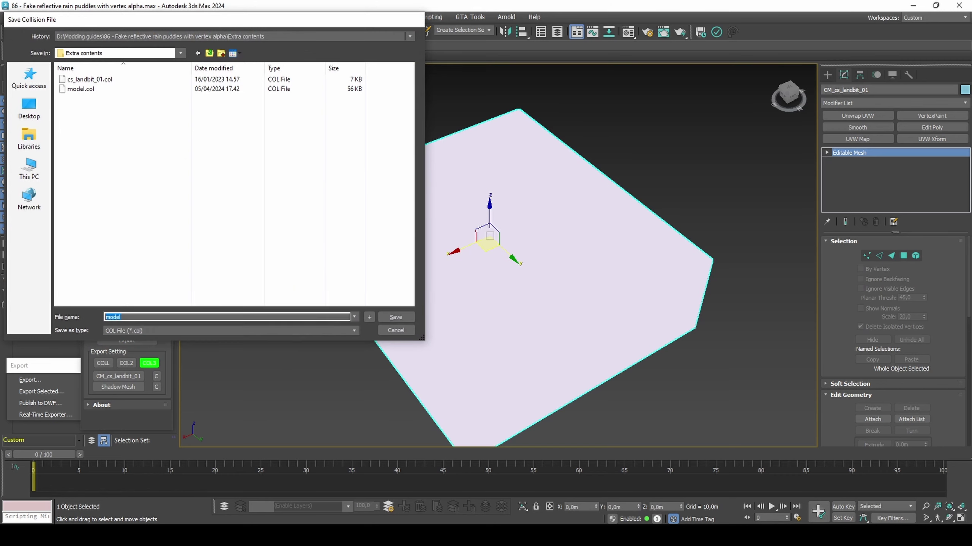
key(Return)
key(y)
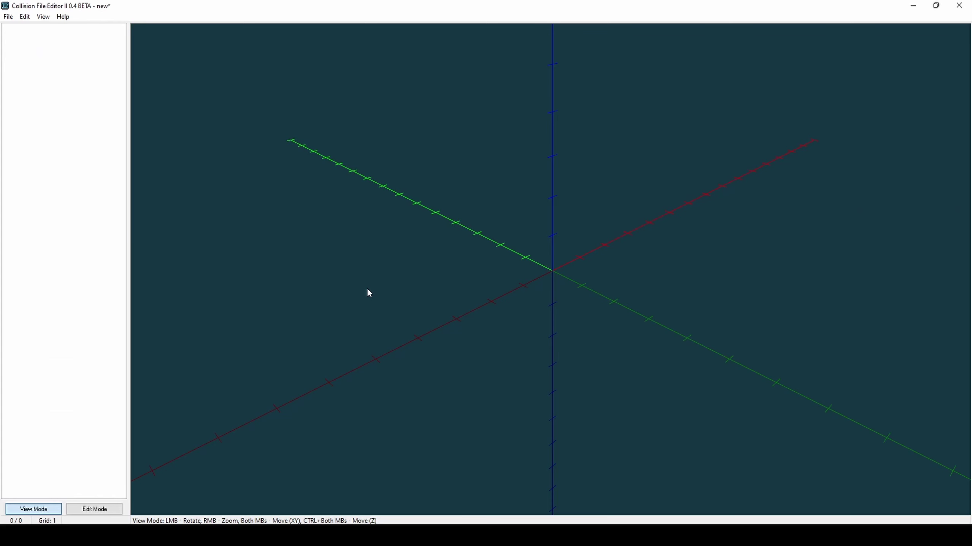
Switch to Collision File Editor II and add model.col from the Extra contents folder
click(24, 16)
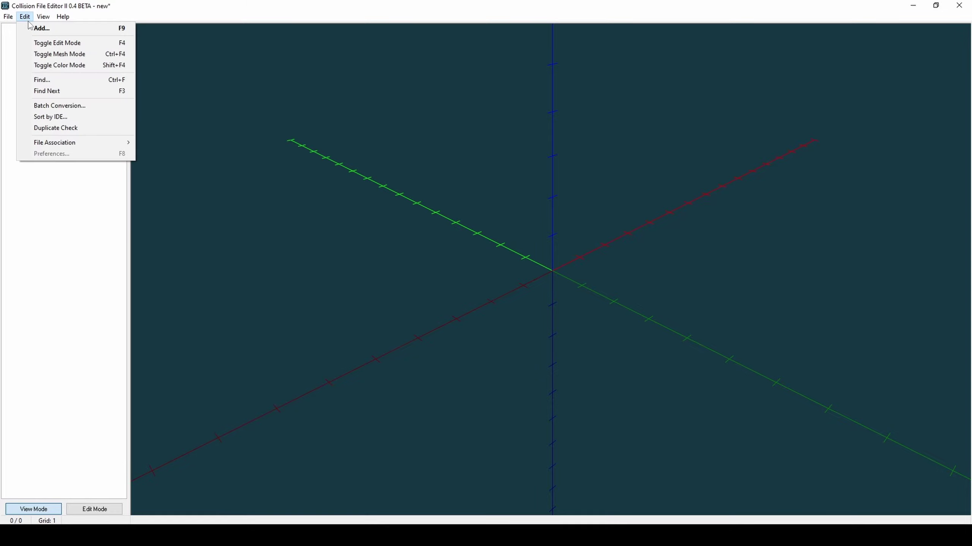
click(35, 31)
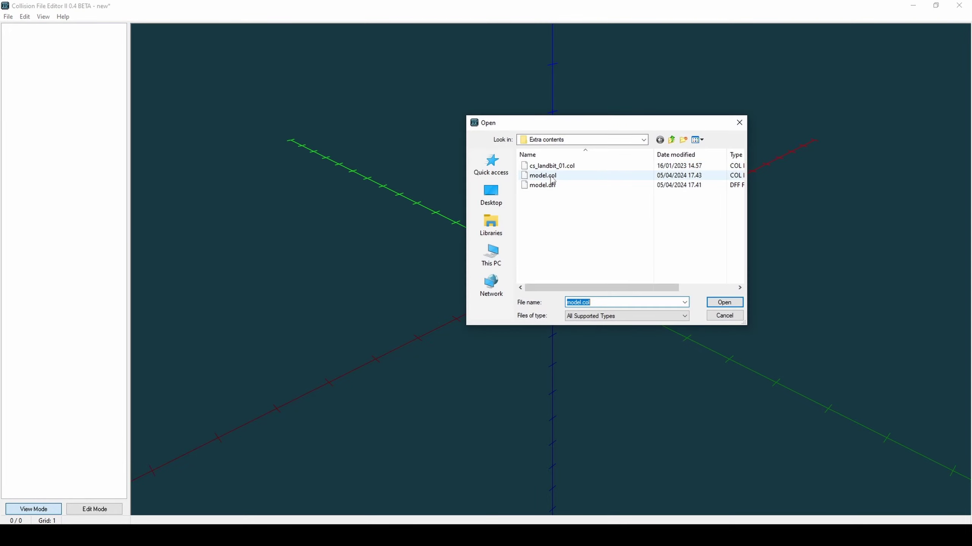
double_click(551, 176)
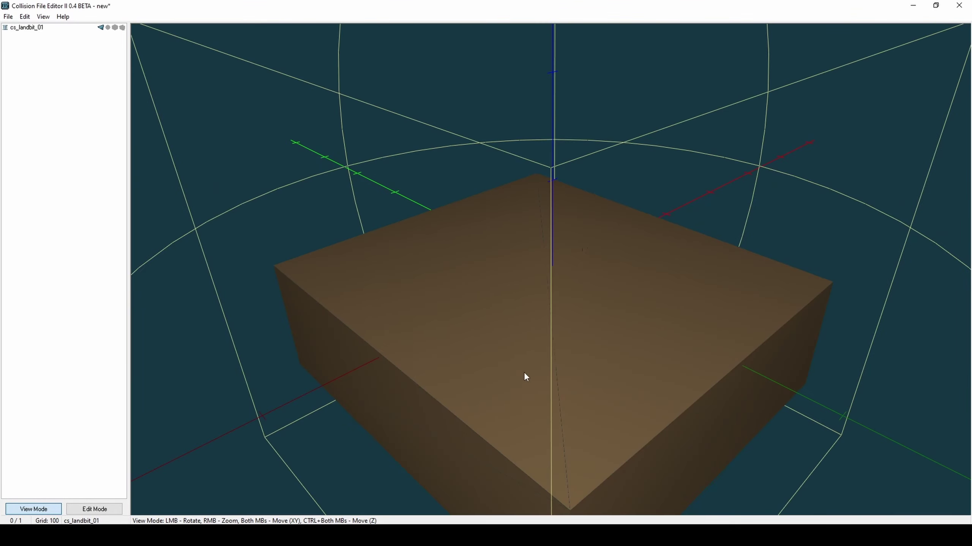
Delete all faces of the bounding box around the cs_landbit_01 land collision in face edit mode
drag(545, 263, 499, 281)
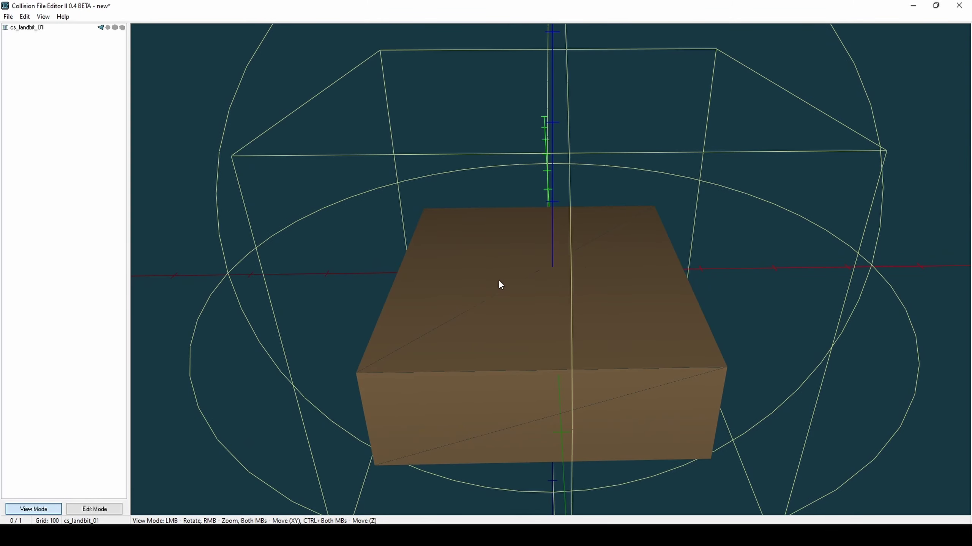
click(95, 509)
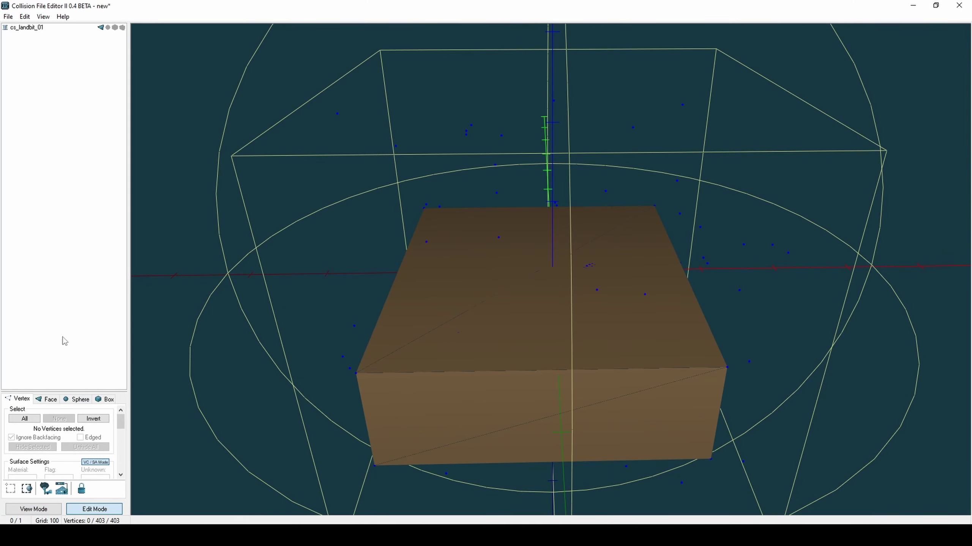
click(54, 400)
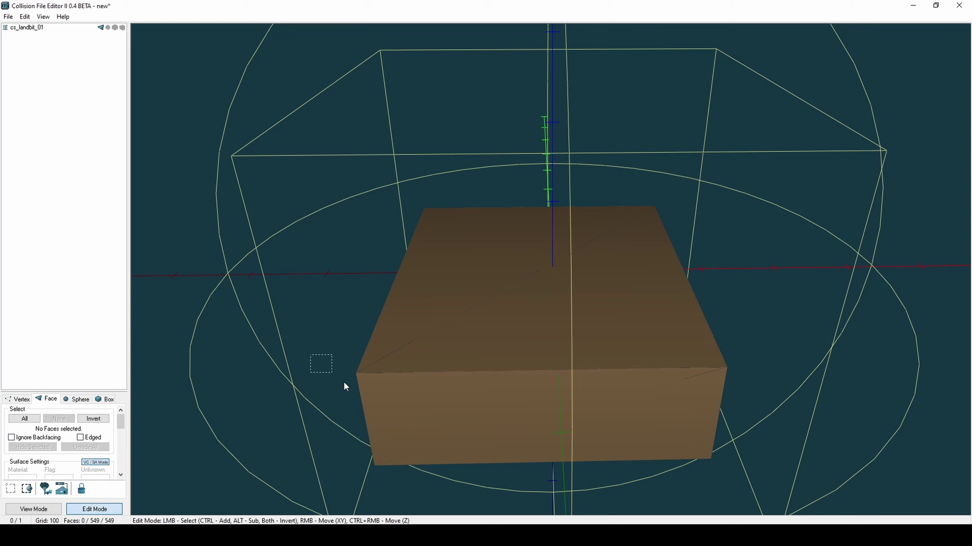
drag(343, 381, 382, 469)
key(Delete)
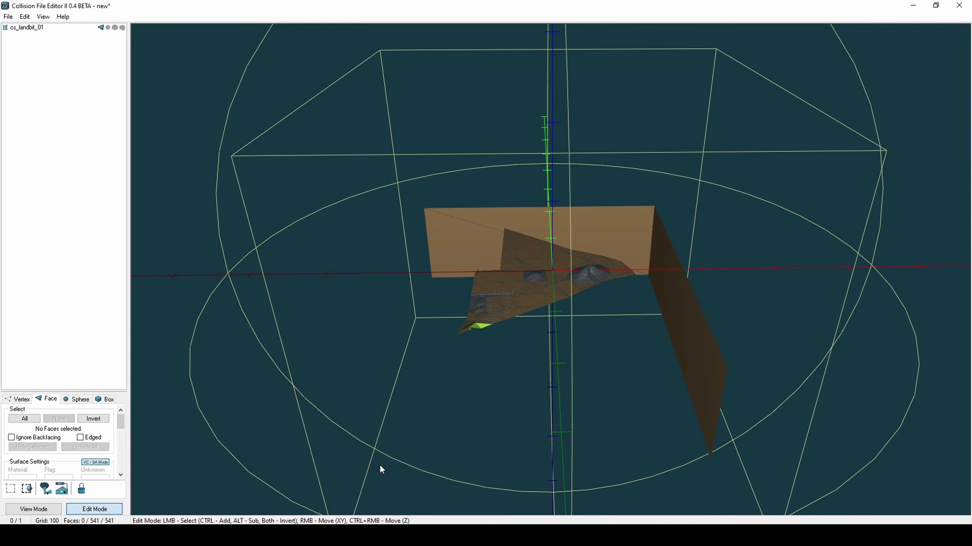
drag(663, 207, 650, 221)
key(Delete)
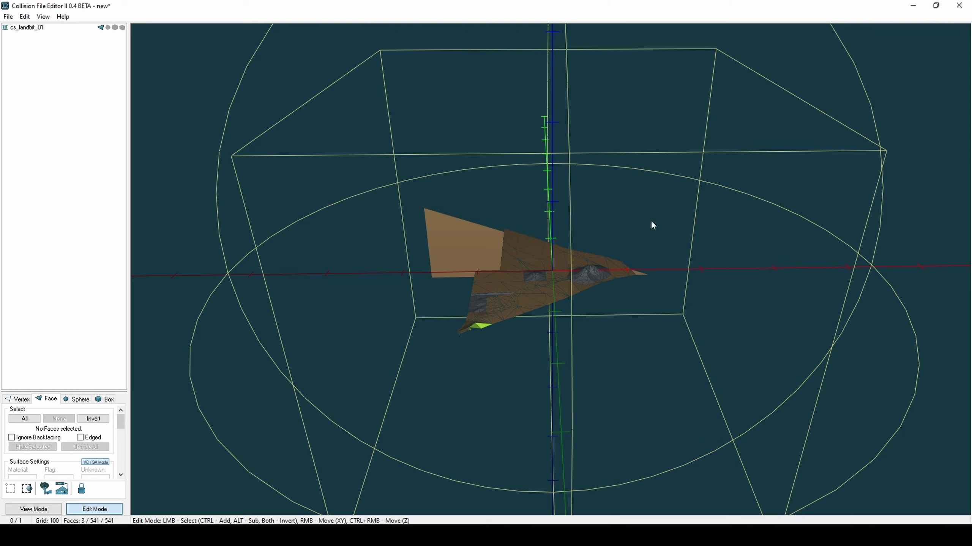
drag(407, 233, 407, 233)
key(Delete)
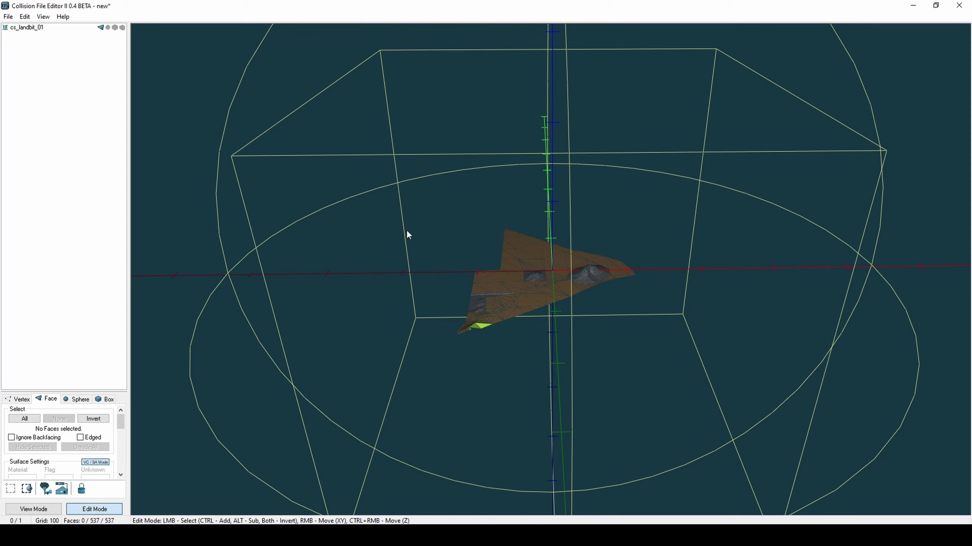
Return to View Mode and export the cs_landbit_01 collision entry as a COL file named model_new
click(33, 509)
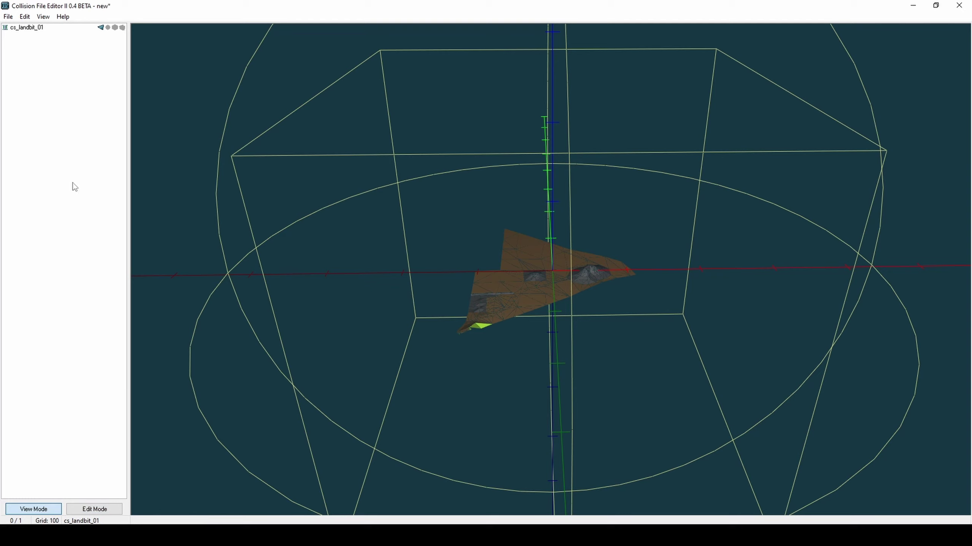
right_click(58, 28)
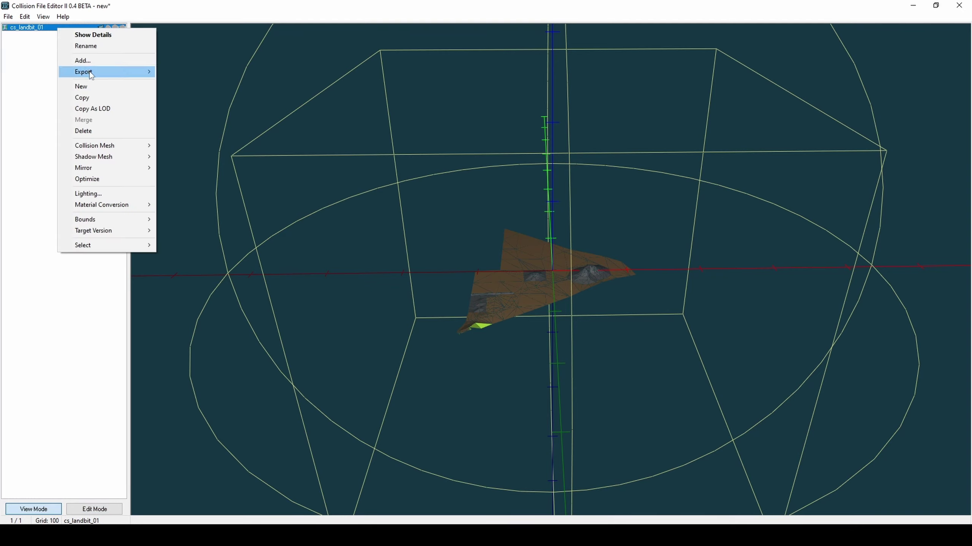
mouse_move(91, 73)
click(186, 83)
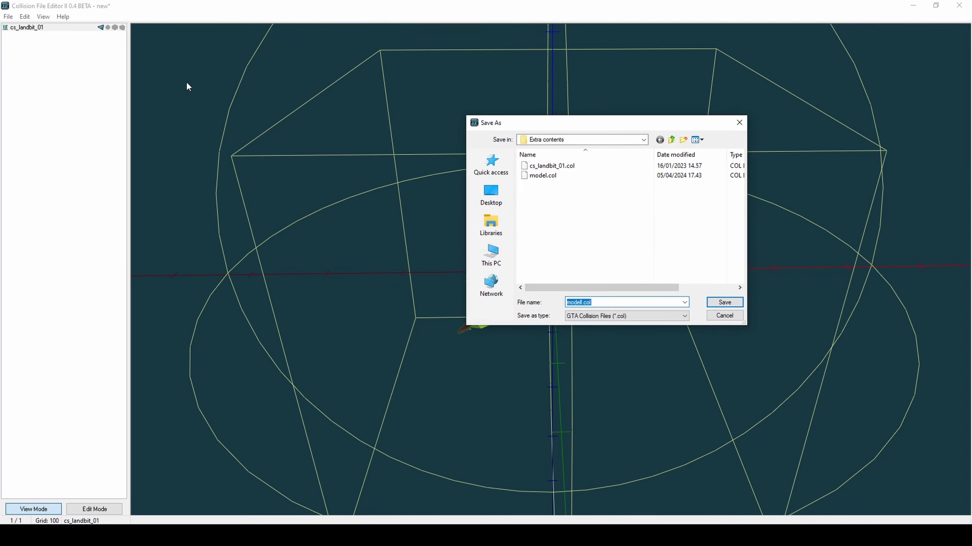
text(model)
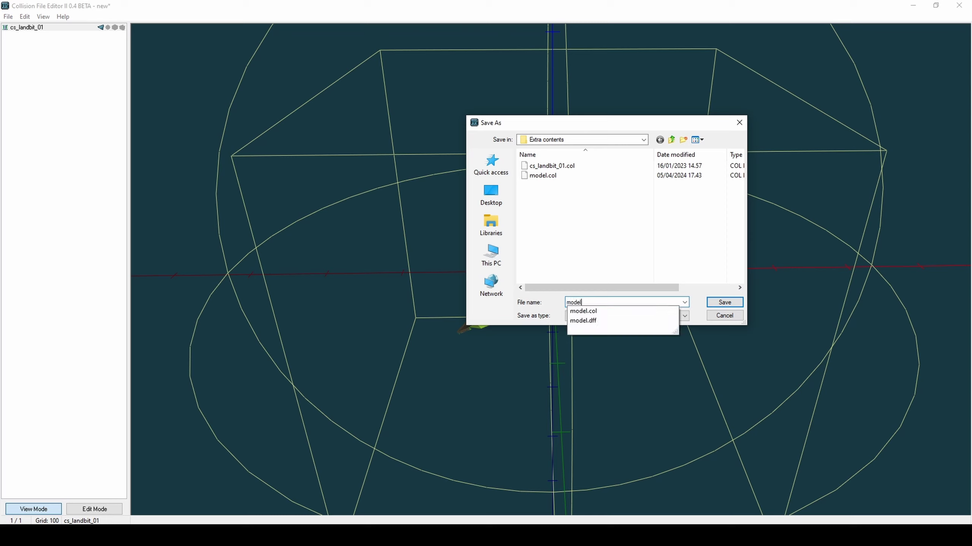
text(.col)
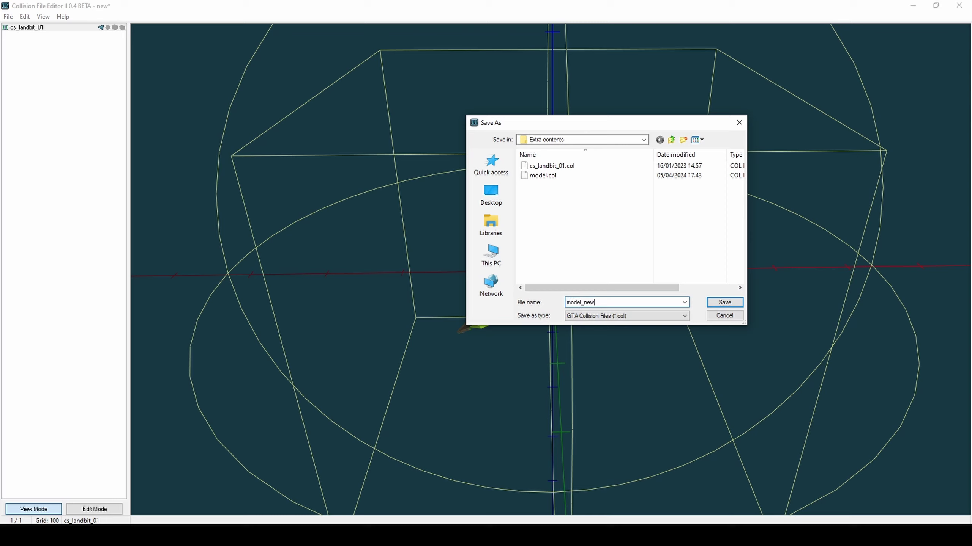